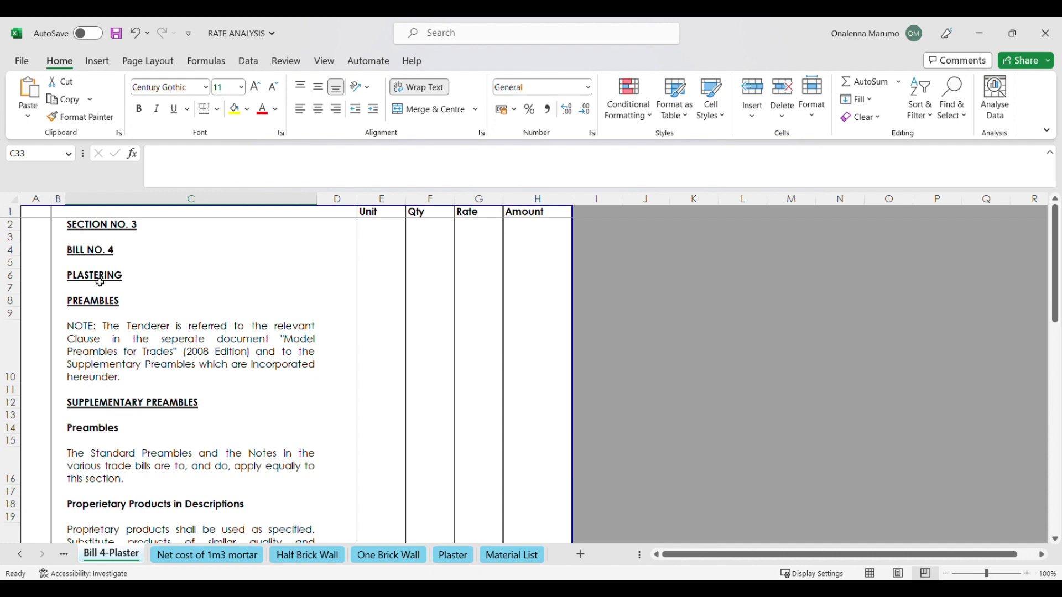
- Examine the internal plaster section of the Bill 4-Plaster sheet and the empty rate for the one coat (1:5) wall plaster item
scroll(178, 363, down, 6)
scroll(177, 362, down, 4)
scroll(178, 360, up, 2)
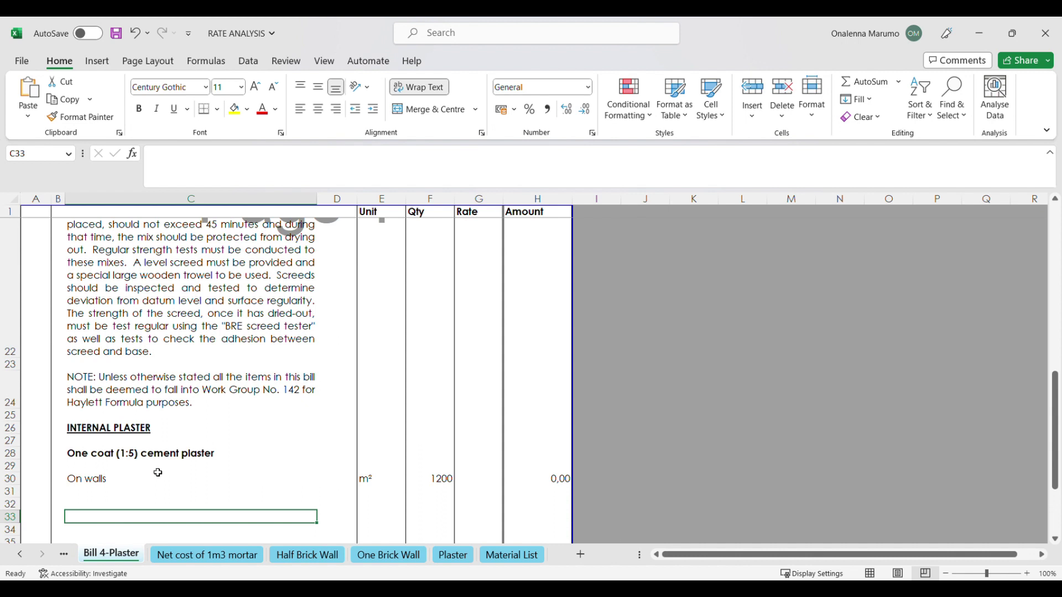
click(88, 485)
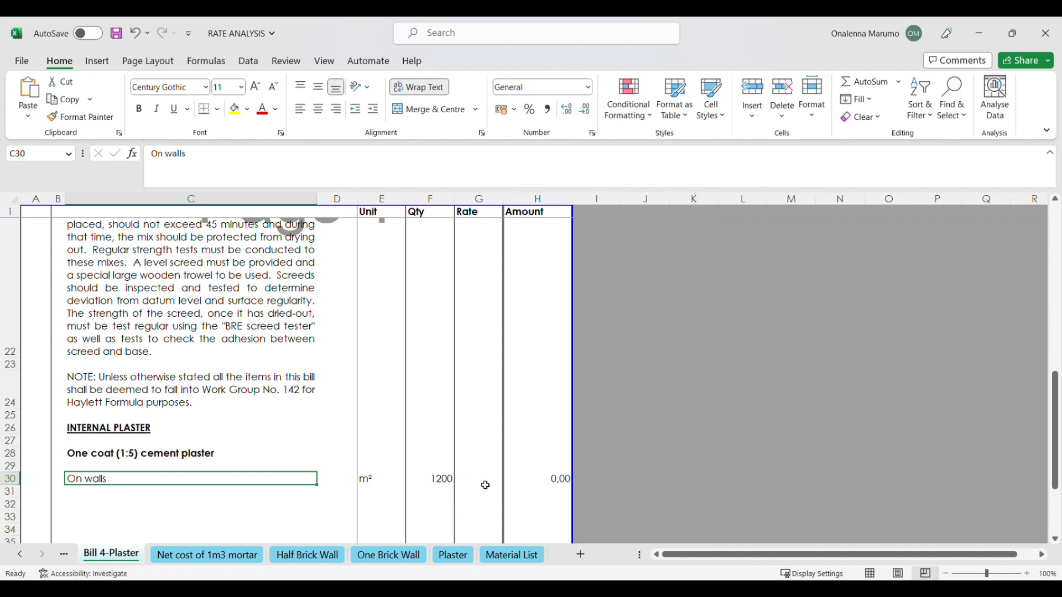
click(486, 486)
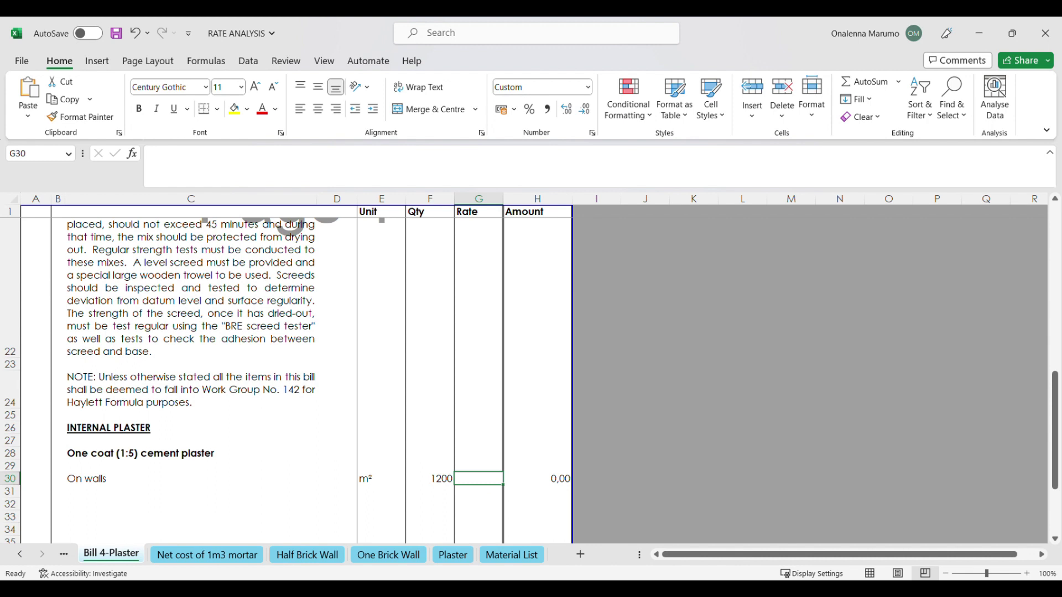
- Examine the Plaster sheet's labour, output, materials and sundries inputs together with the mix proportions table
click(461, 560)
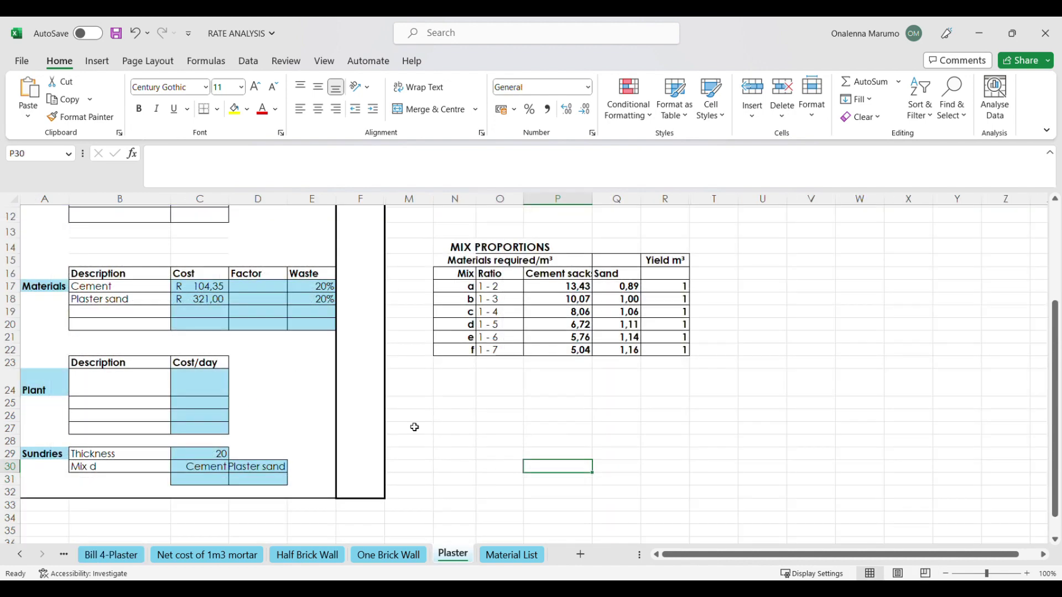
scroll(415, 427, up, 4)
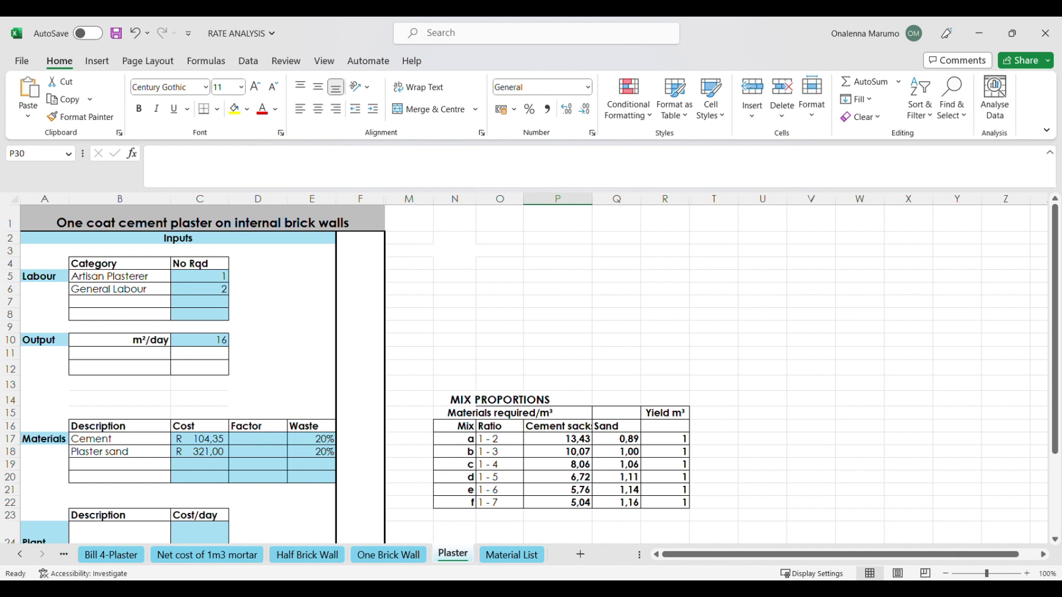
click(141, 446)
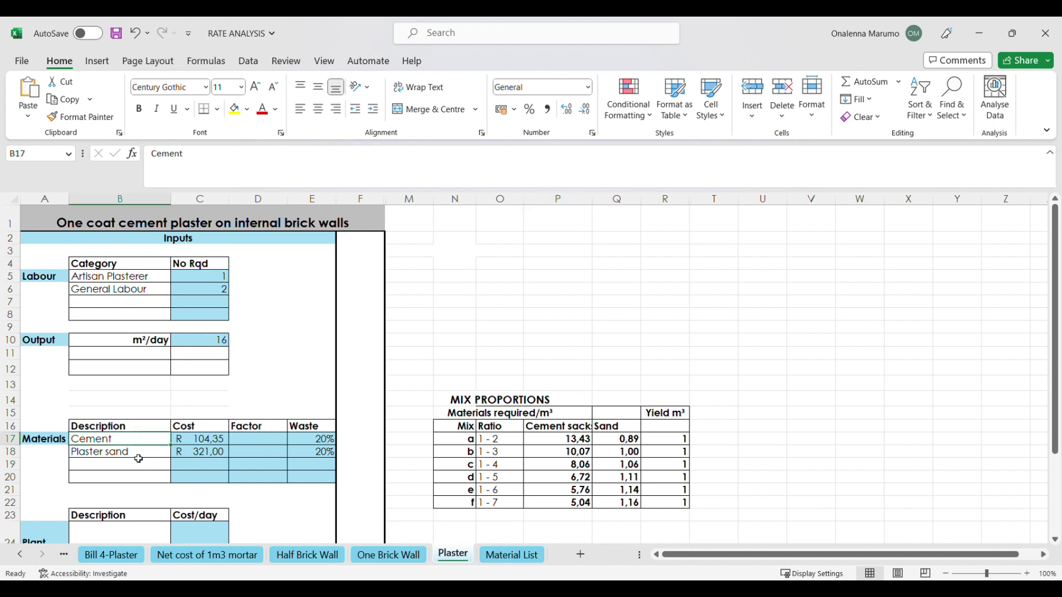
click(139, 459)
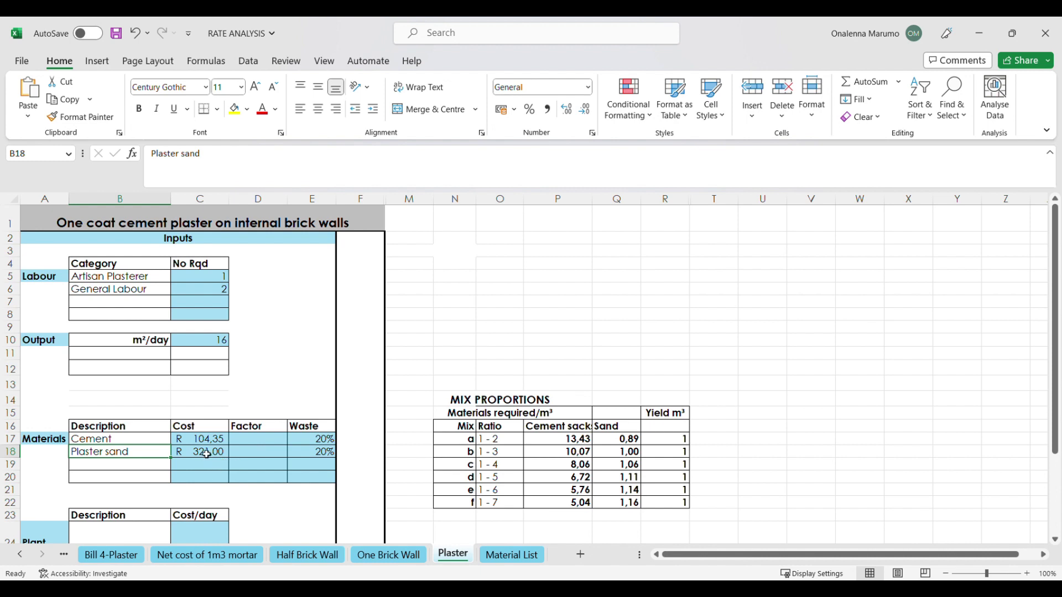
scroll(318, 459, down, 3)
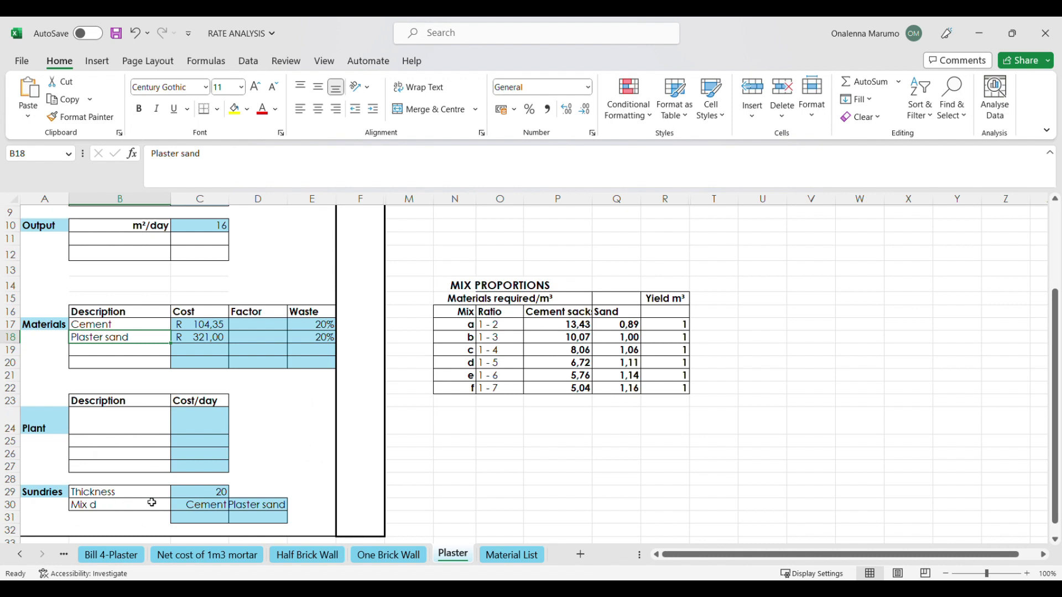
click(227, 493)
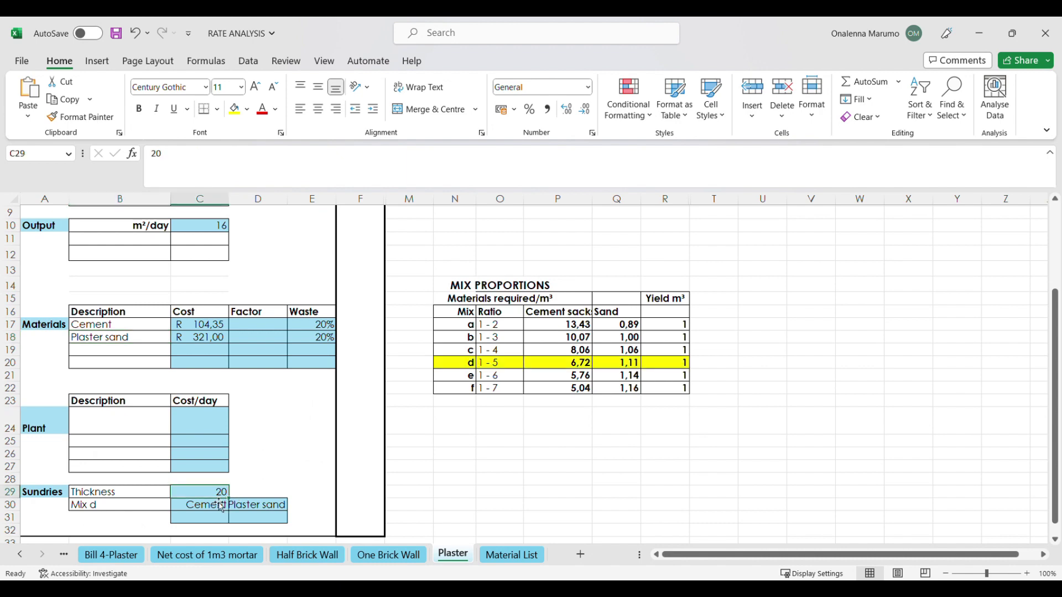
drag(454, 253, 731, 400)
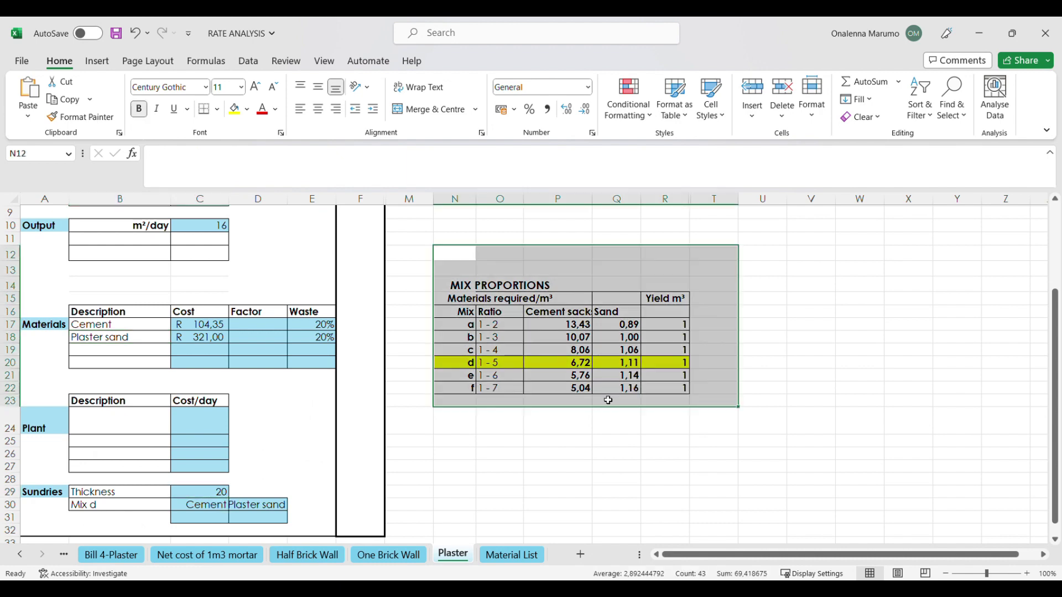
click(616, 456)
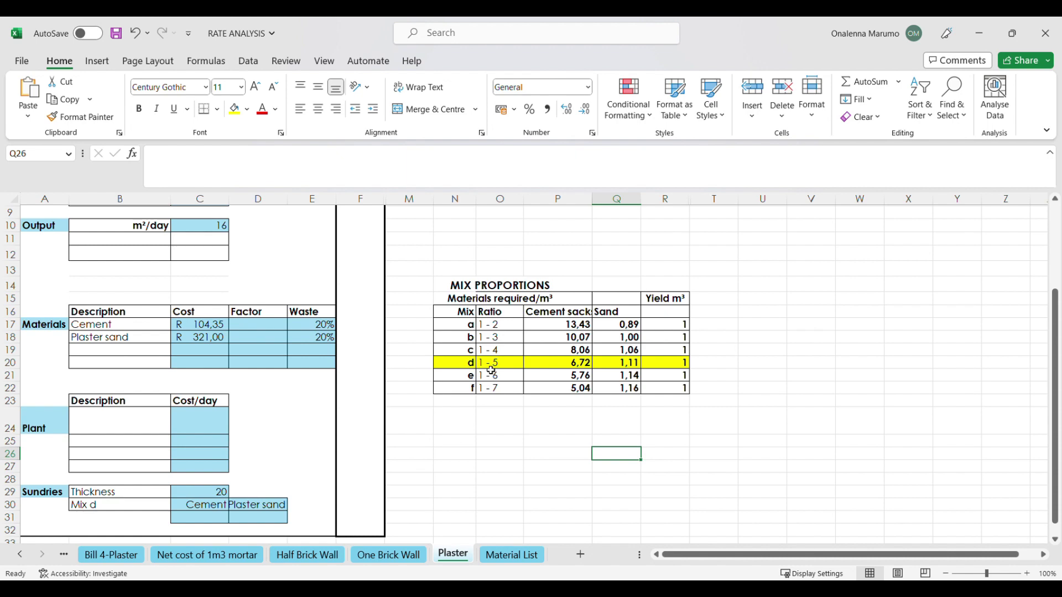
- Link the mix d cement and plaster sand quantities in C31 and D31 to the 1-5 ratio row with =P20 and =Q20
click(199, 517)
text(=)
click(591, 367)
key(Return)
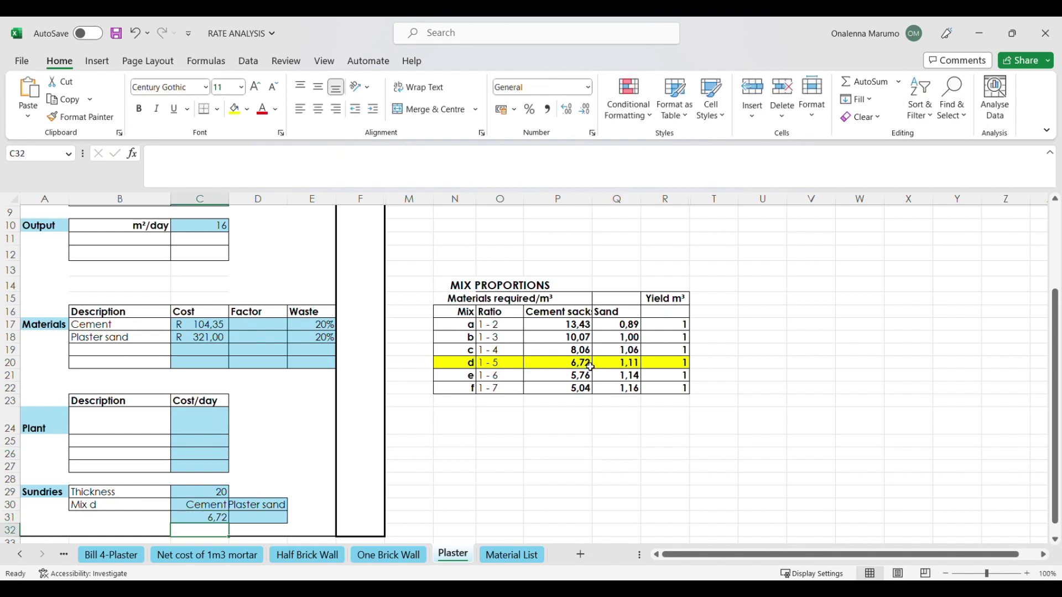
click(277, 519)
text(=)
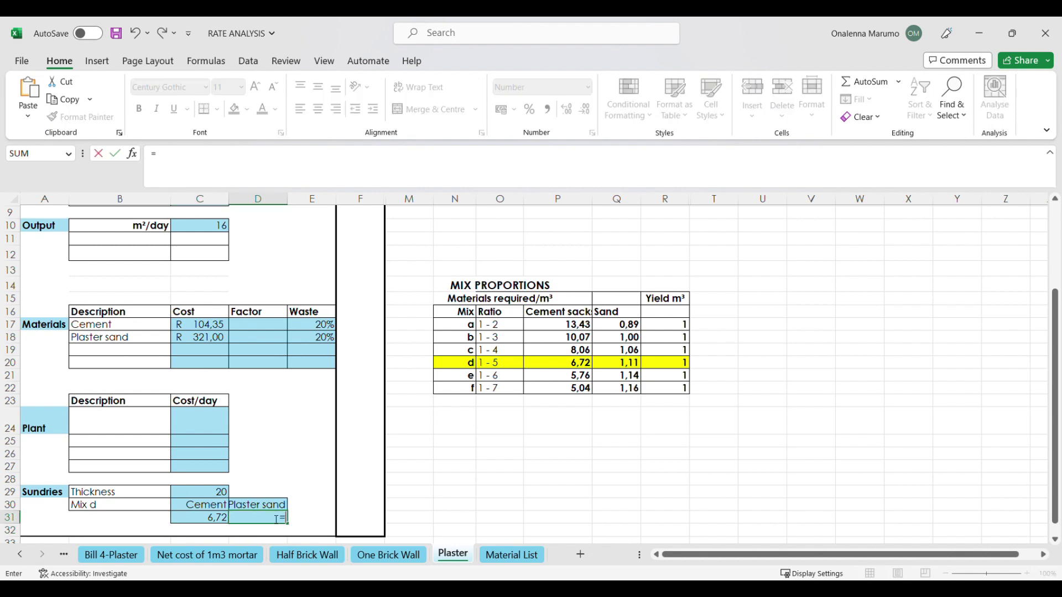
click(619, 364)
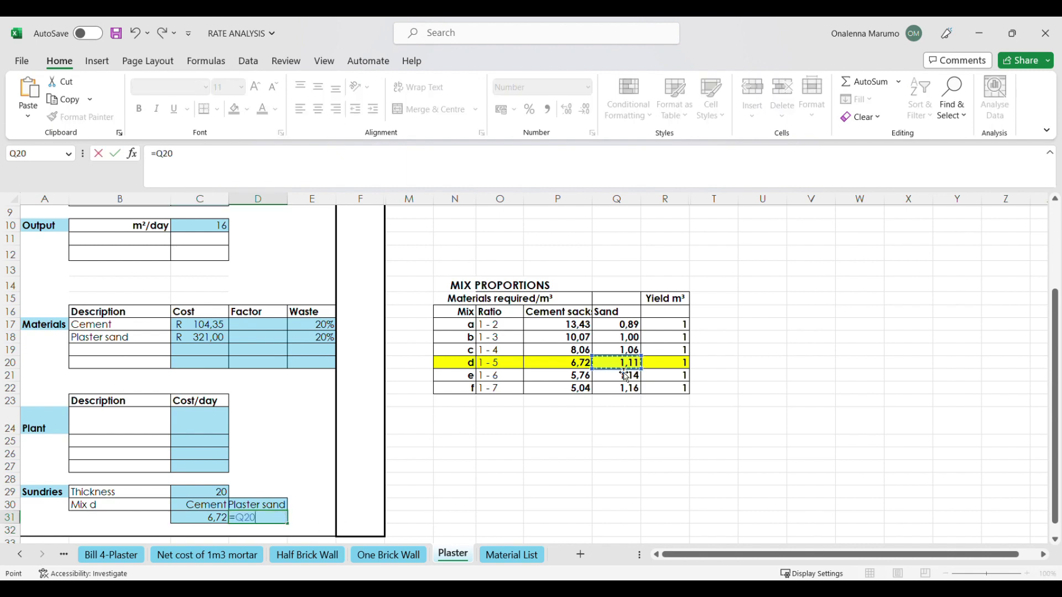
key(Return)
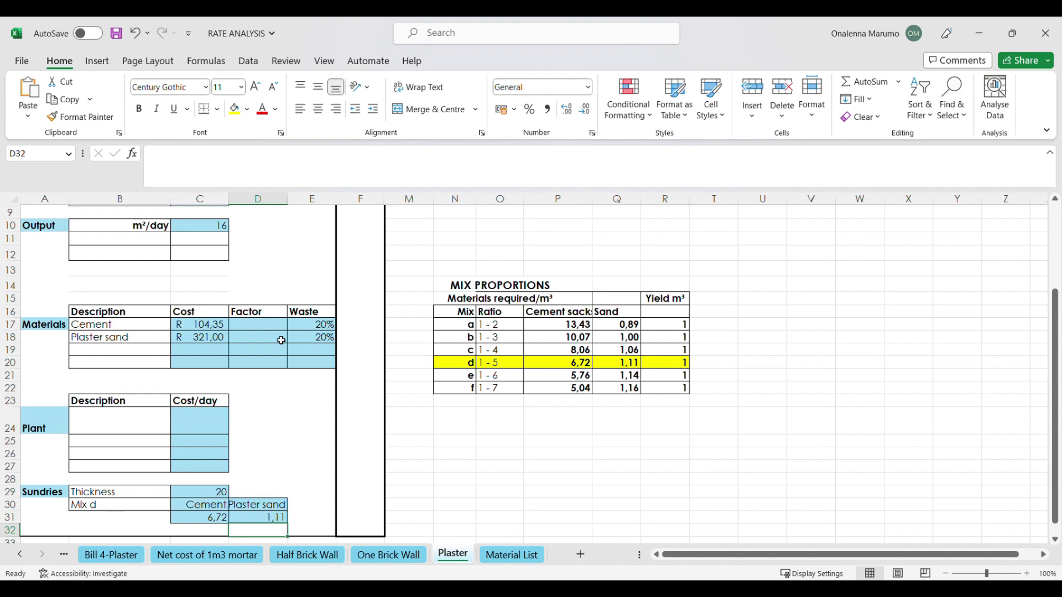
- Calculate the cement factor in D17 with the formula =C31*(1*1*0,02)
click(265, 329)
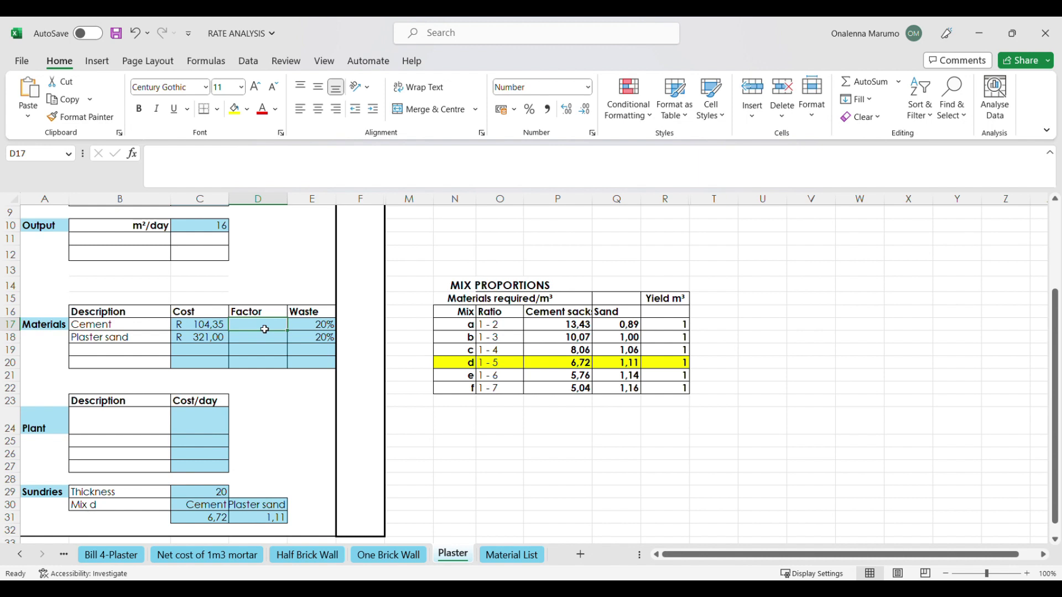
text(=)
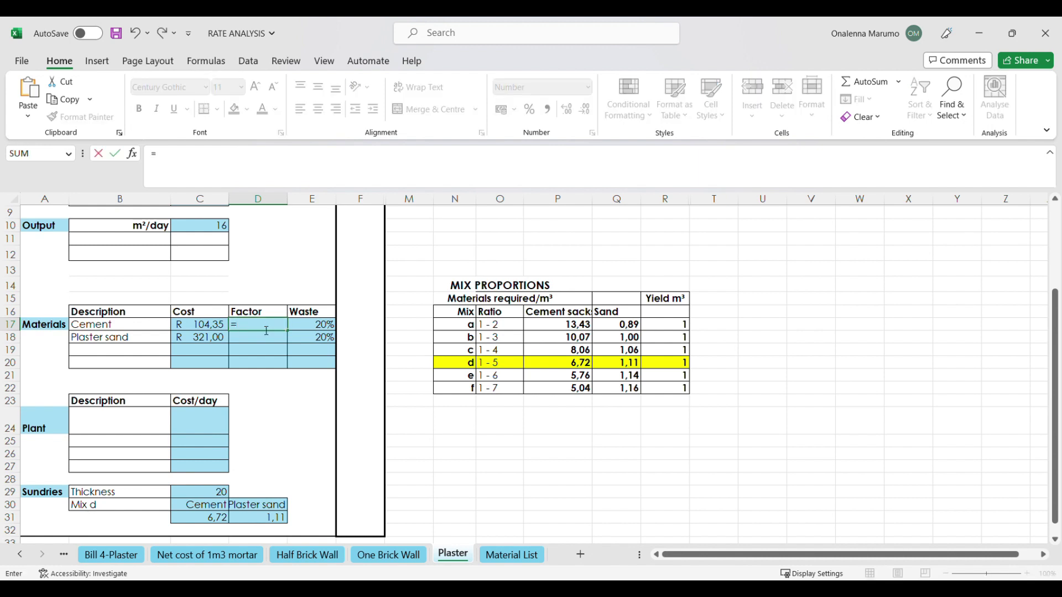
click(225, 521)
text(*)
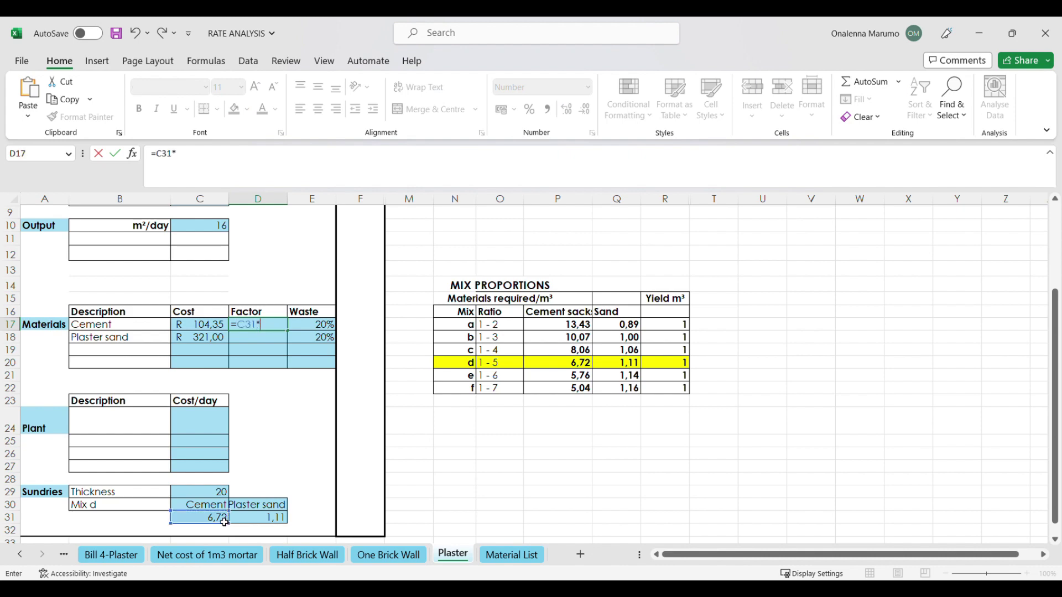
text((1*1*0,02)
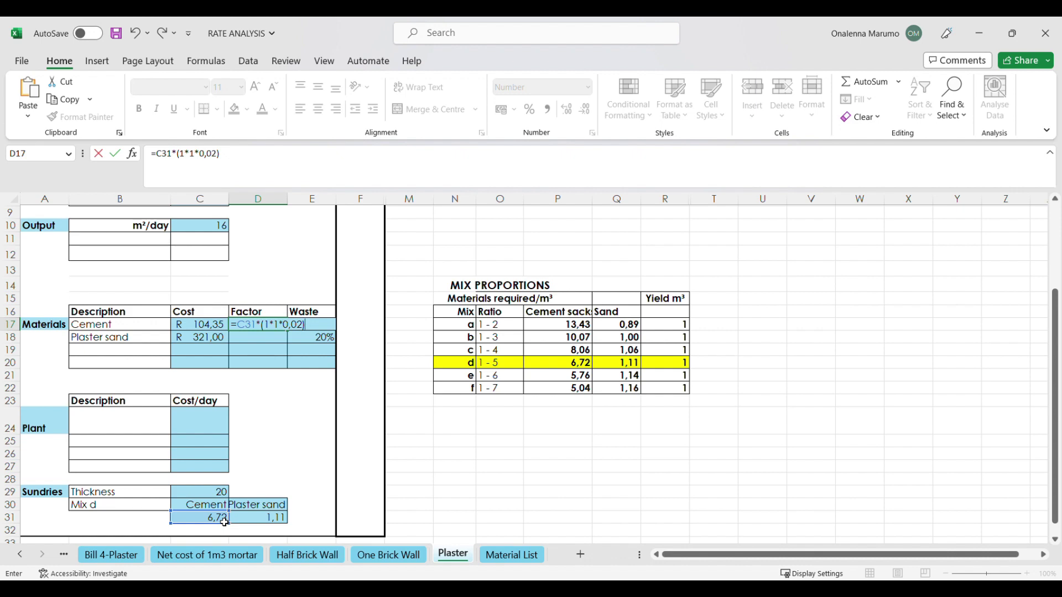
key(Return)
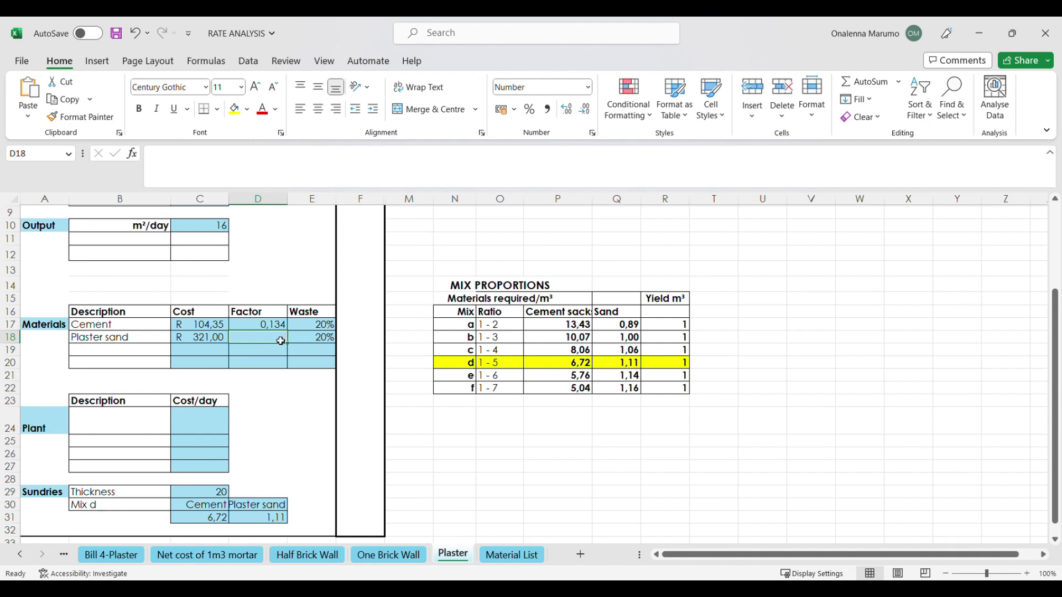
- Calculate the plaster sand factor in D18 with the formula =D31*(1*1*0,02)
text(=)
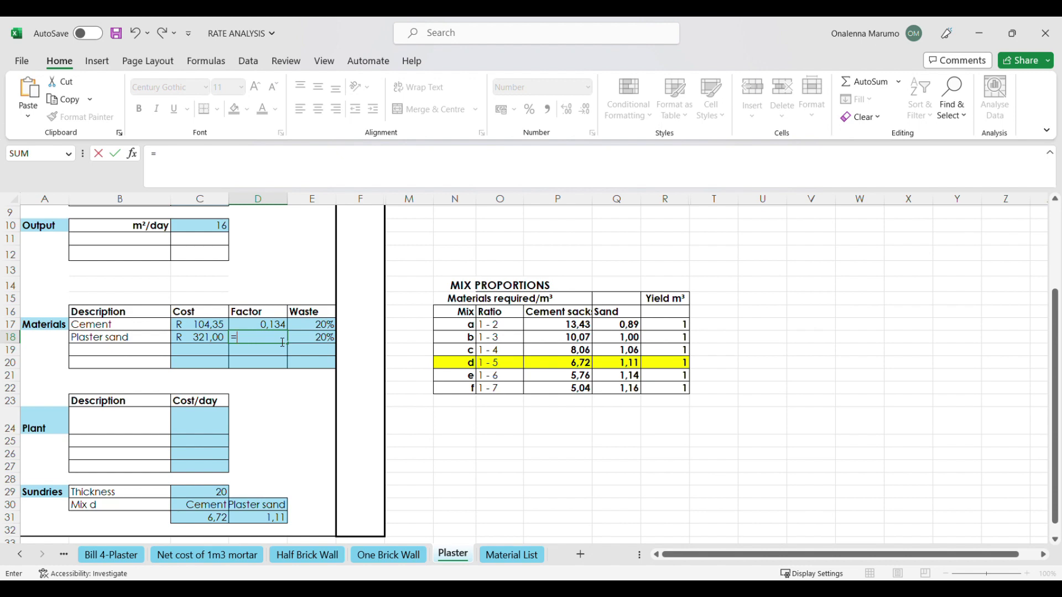
click(281, 520)
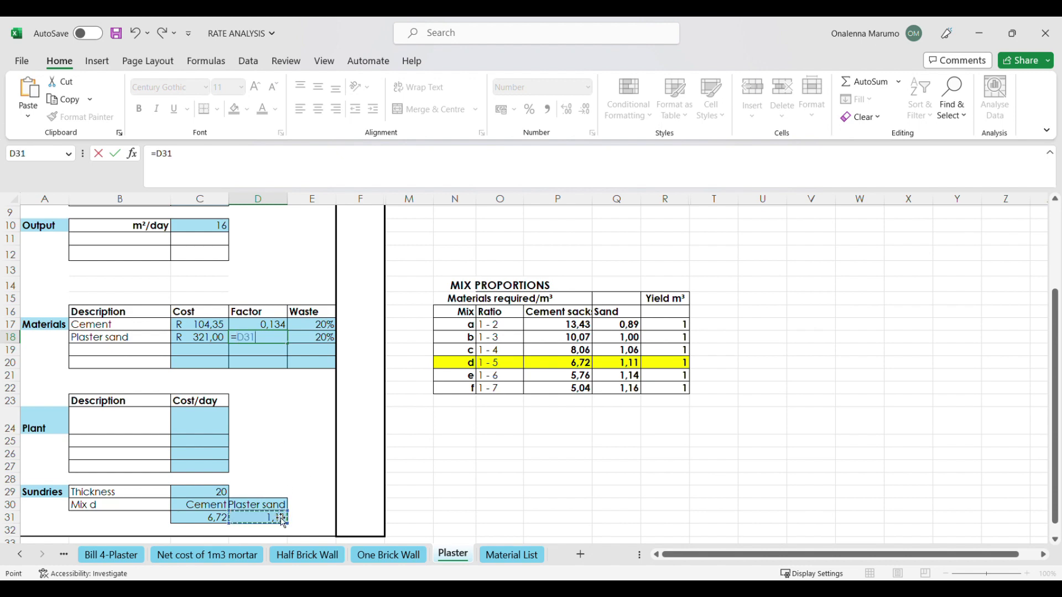
text(*()
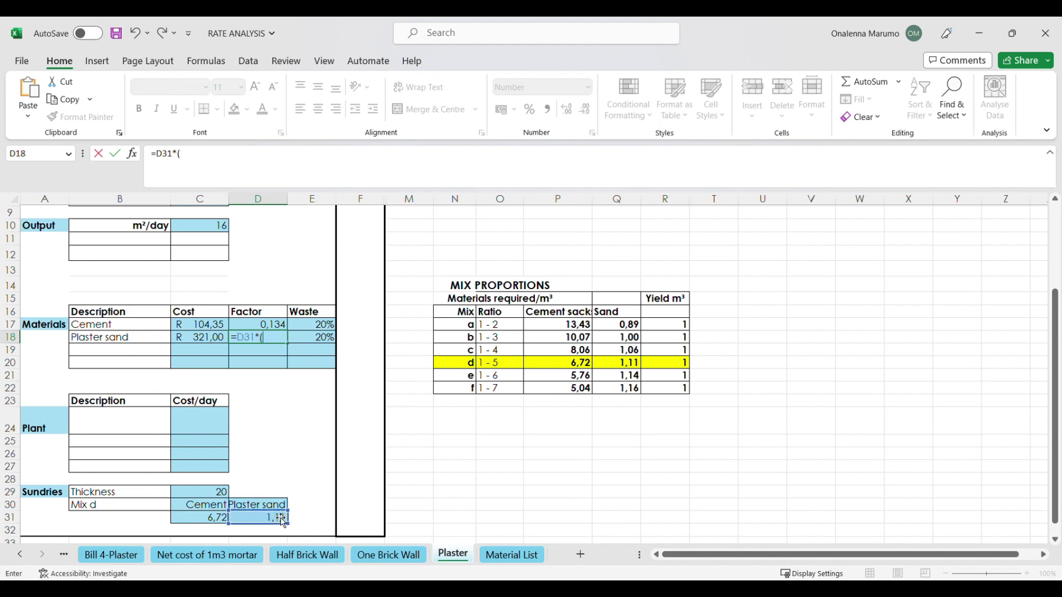
text(1*1*0,02))
key(Return)
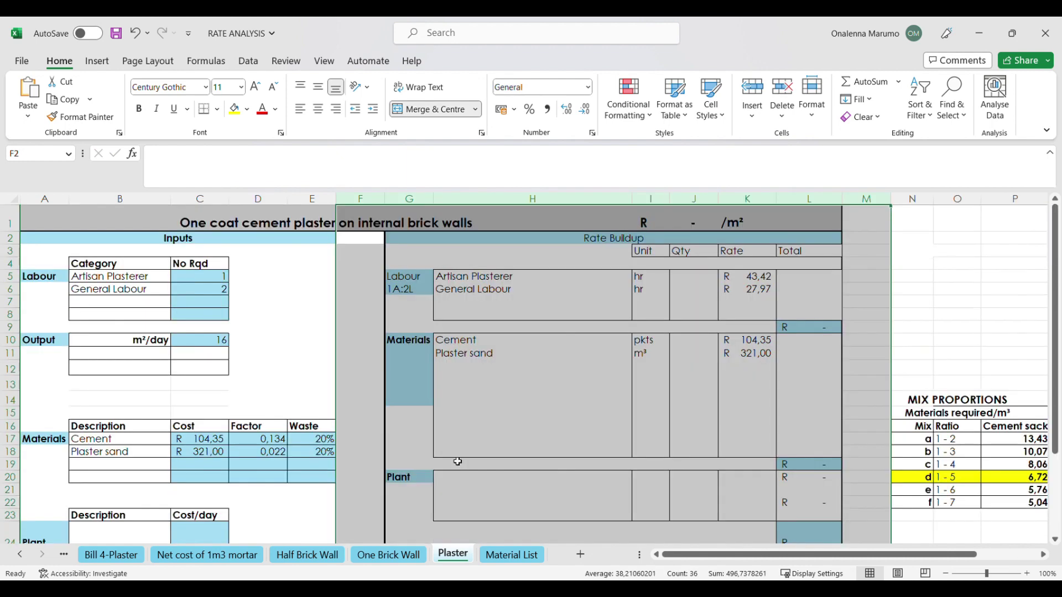
- Paste the copied plasterer output calculation (1 plasterer x 8hr / 16m² = 0,50hrs/m²) beside the labour rate buildup, above the mix proportions table
click(747, 451)
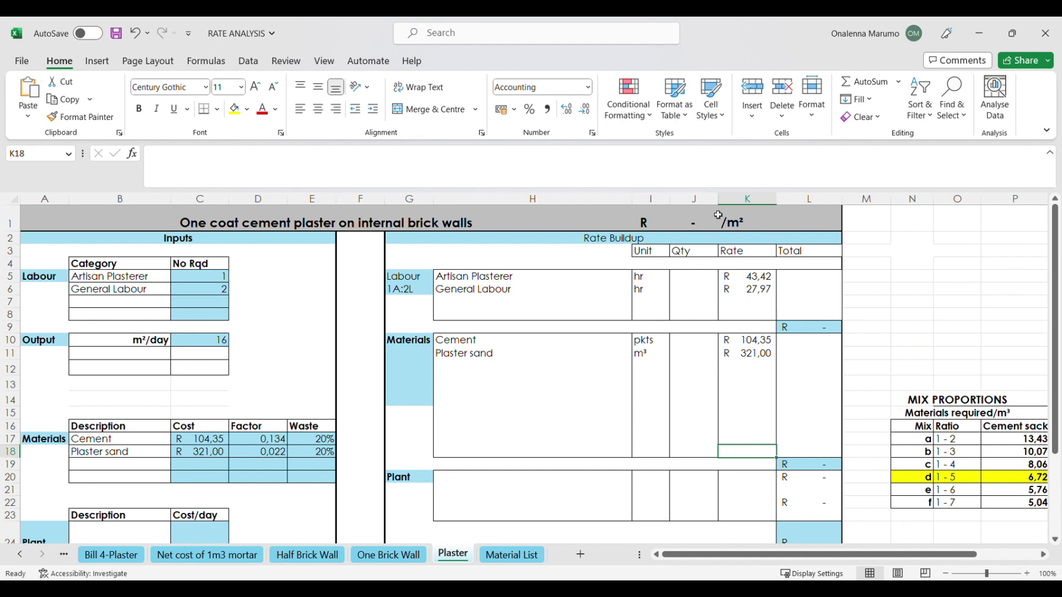
scroll(727, 458, right, 1)
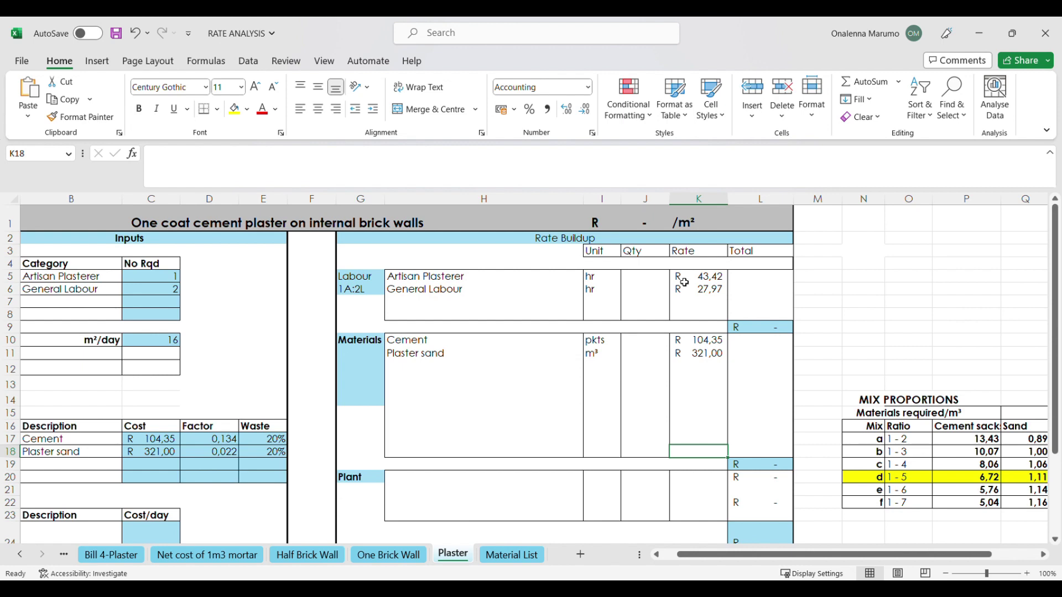
key(ctrl+v)
click(961, 326)
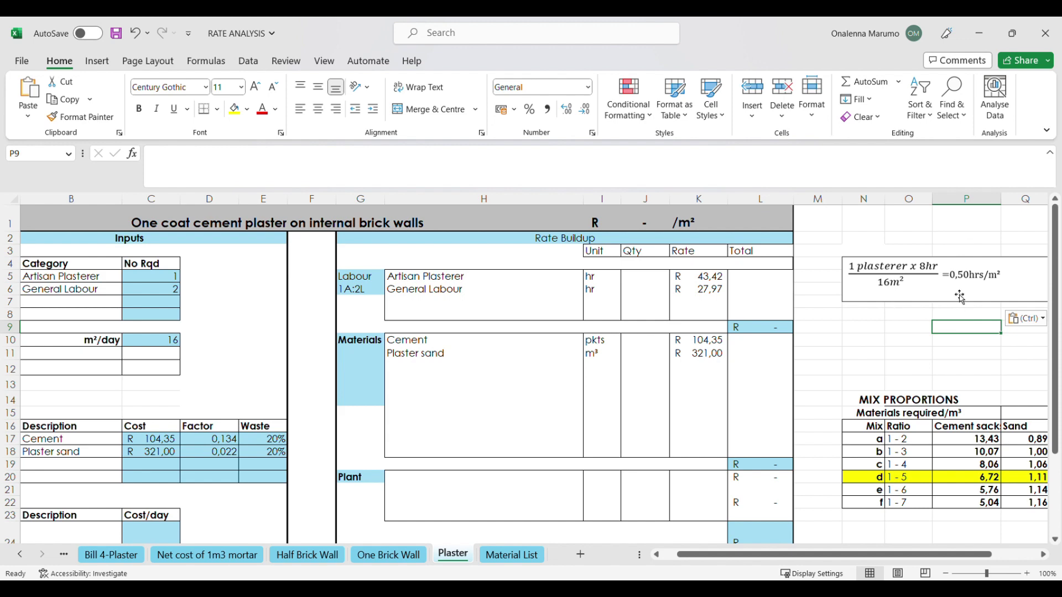
- Enter the Artisan Plasterer quantity in J5 of the rate buildup as =8/16
click(662, 283)
text(=)
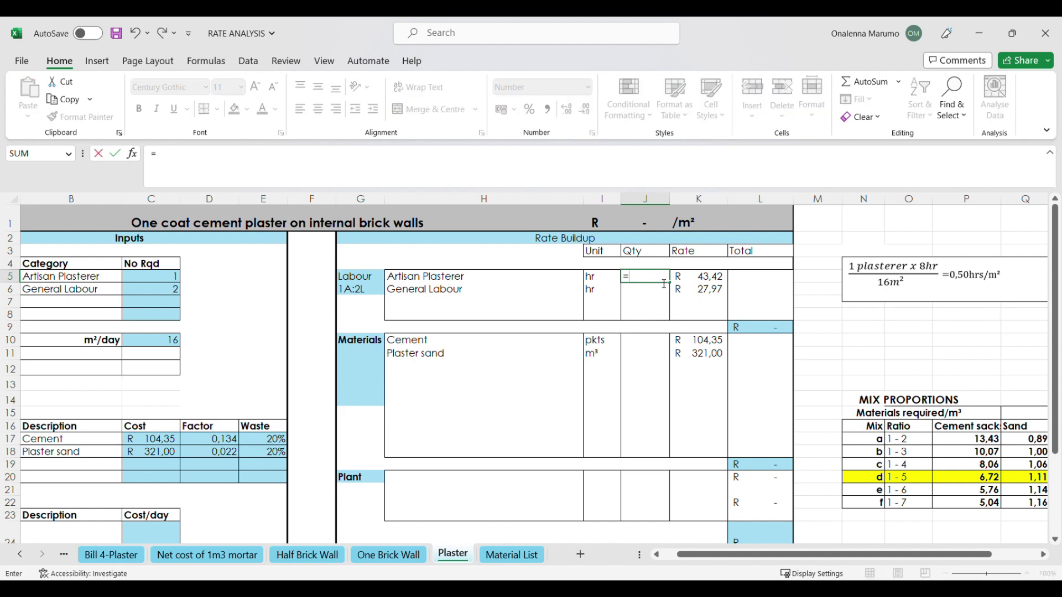
text(8/16)
key(Return)
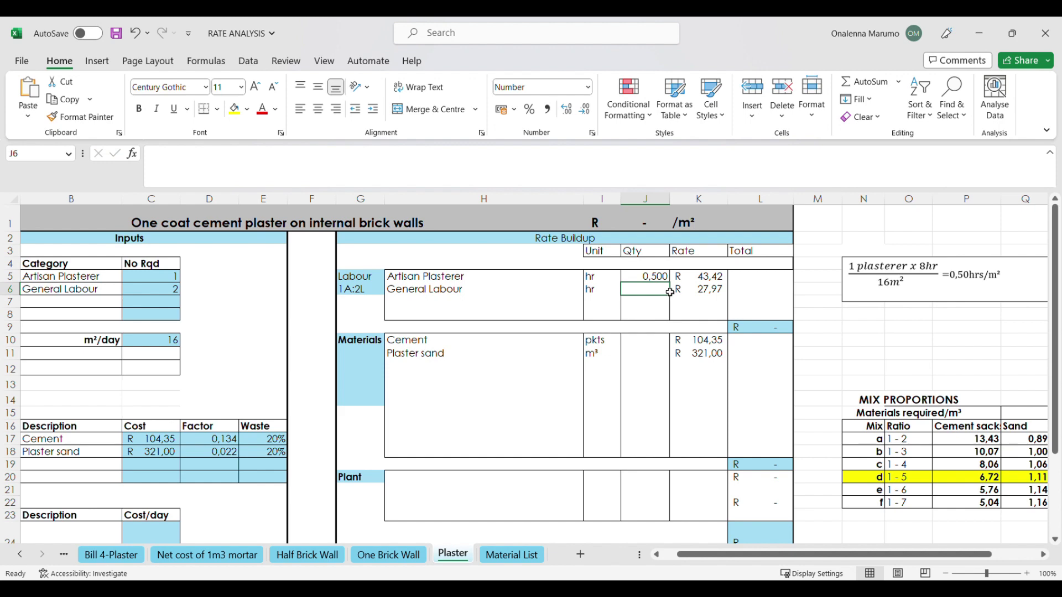
- Calculate the Artisan Plasterer total in L5 as quantity times rate with =J5*K5
click(755, 279)
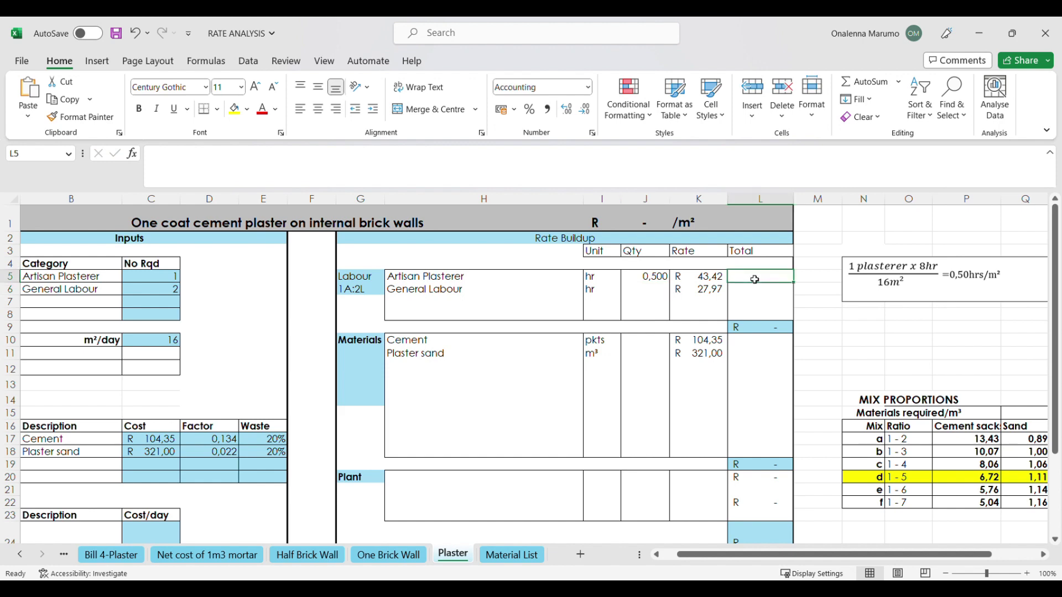
text(=)
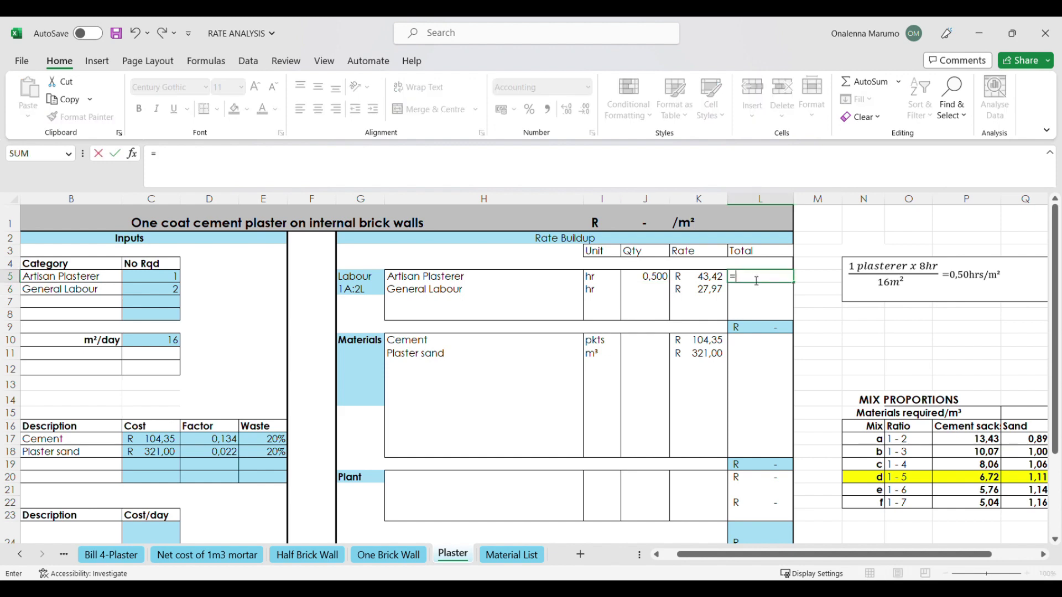
click(664, 280)
text(*)
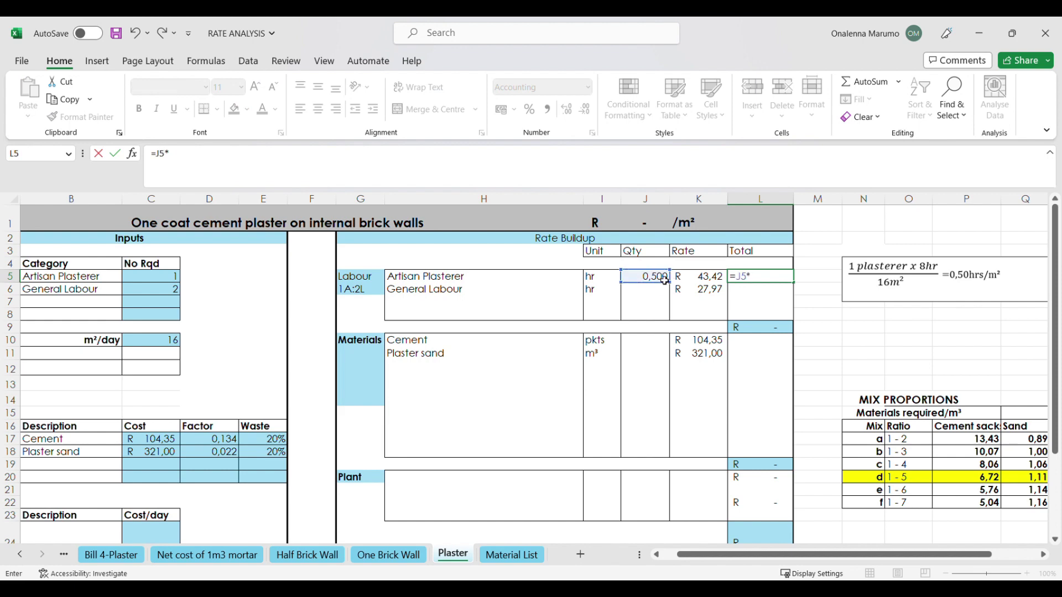
click(711, 276)
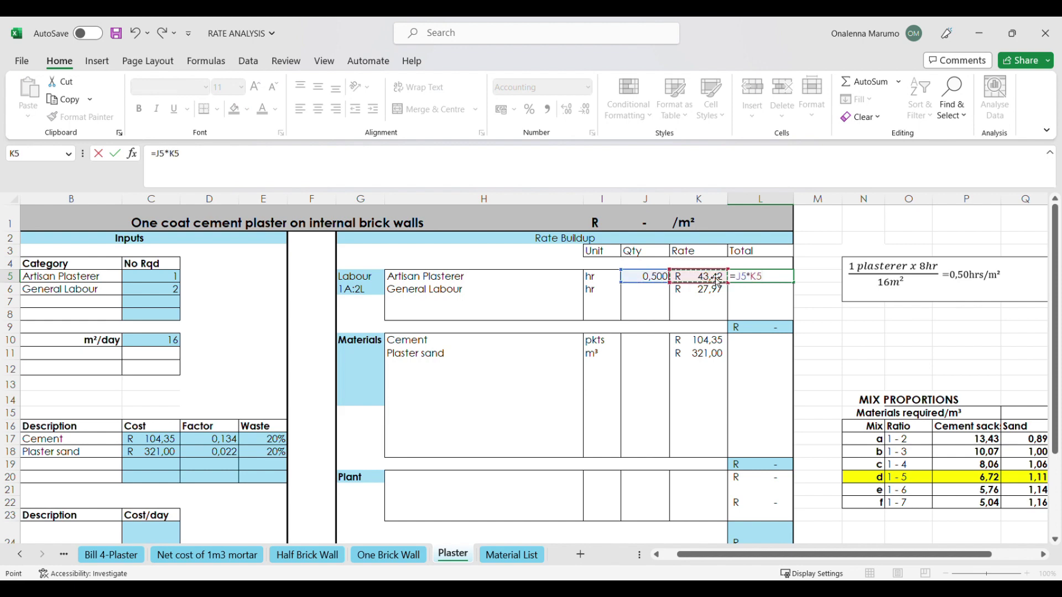
key(Return)
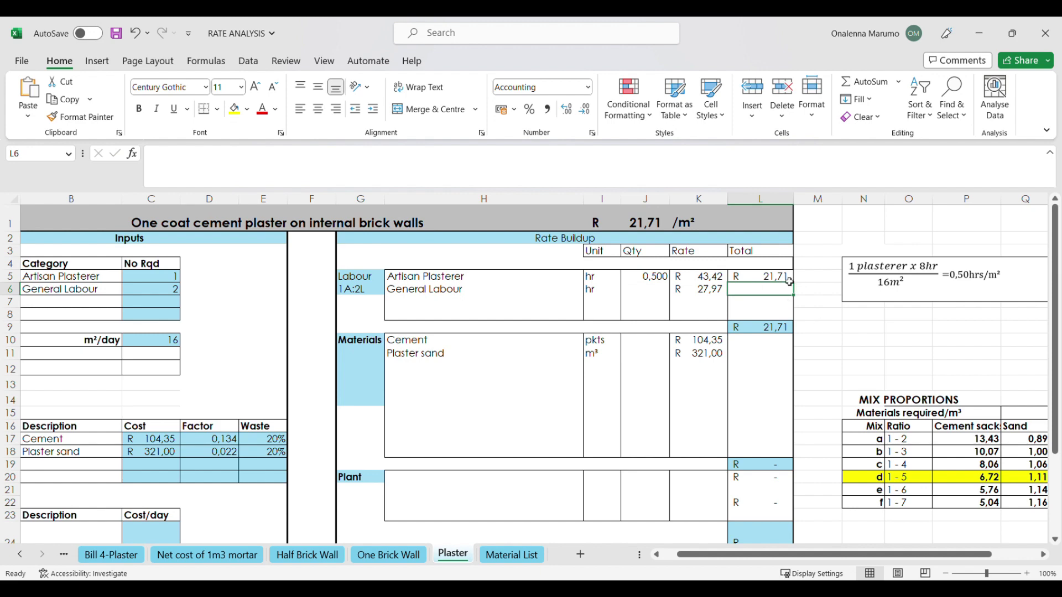
- Enter the General Labour quantity in J6 as twice the plasterer's quantity with =2*J5
click(661, 295)
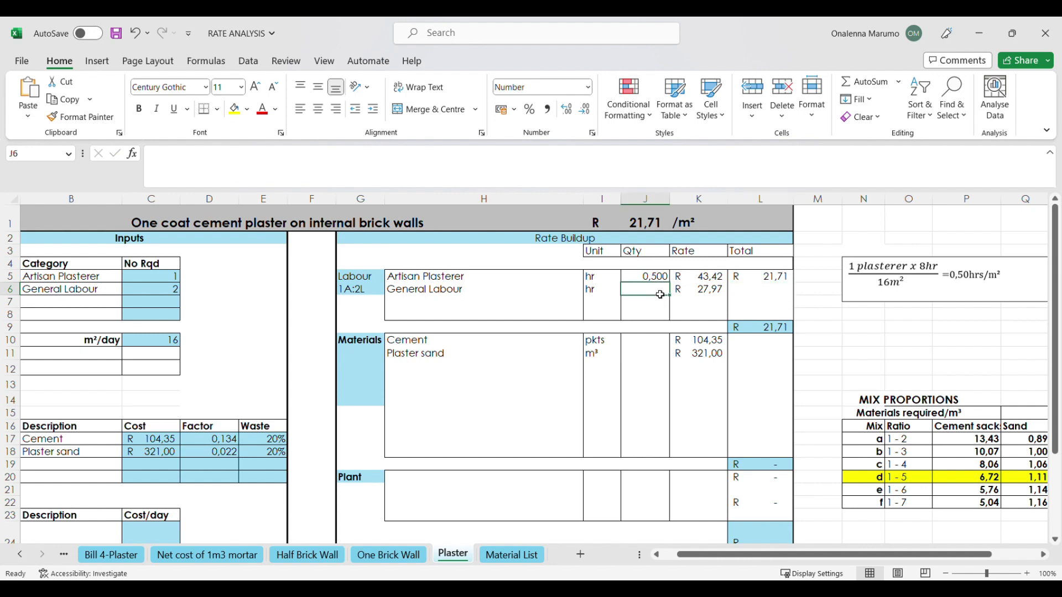
text(=)
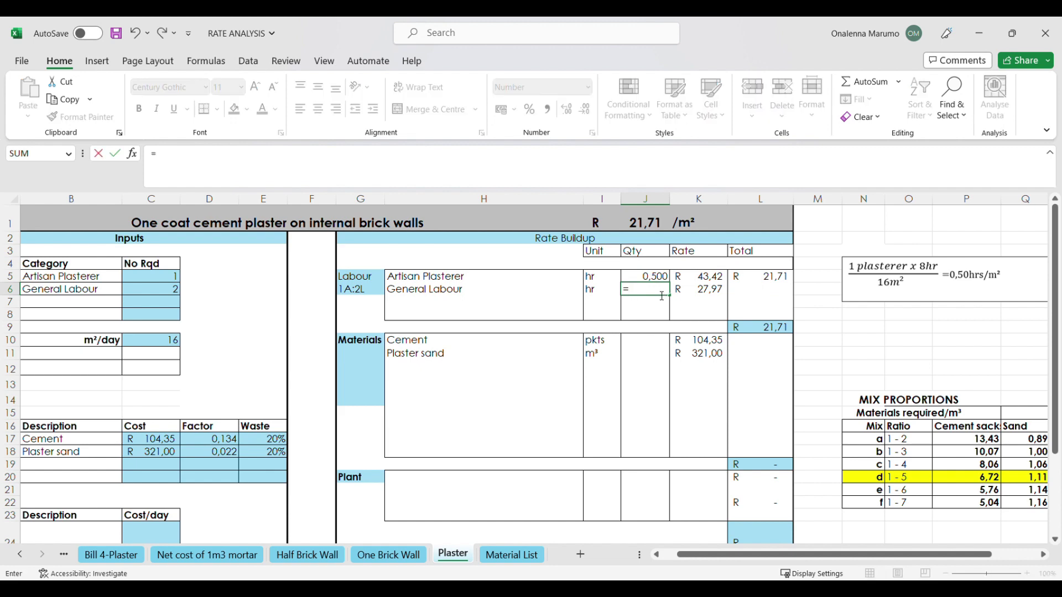
text(2*)
click(656, 279)
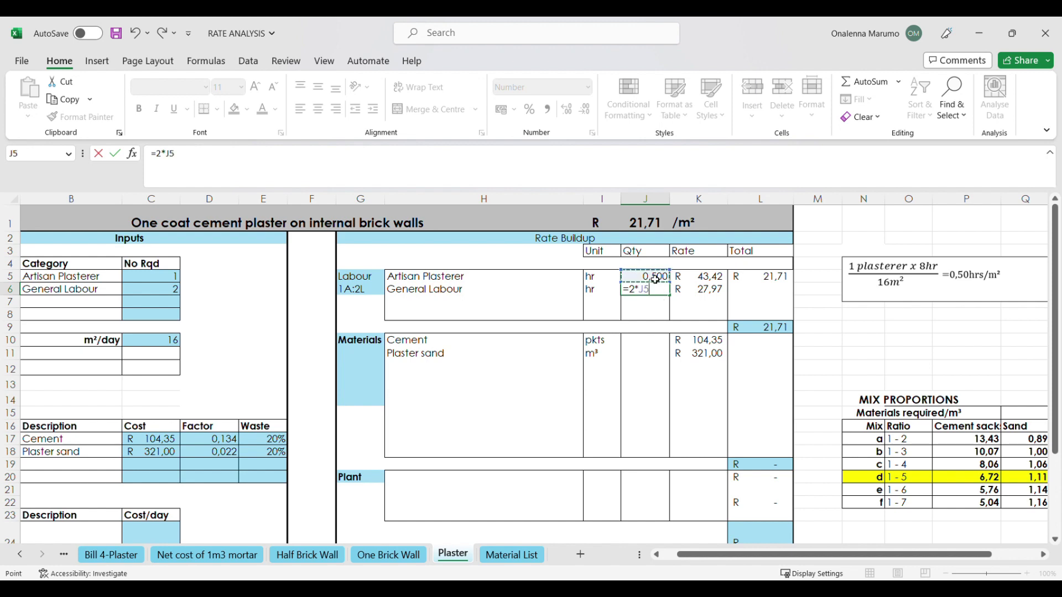
key(Tab)
- Calculate the General Labour total in L6 as quantity times rate with =J6*K6
key(Tab)
text(=)
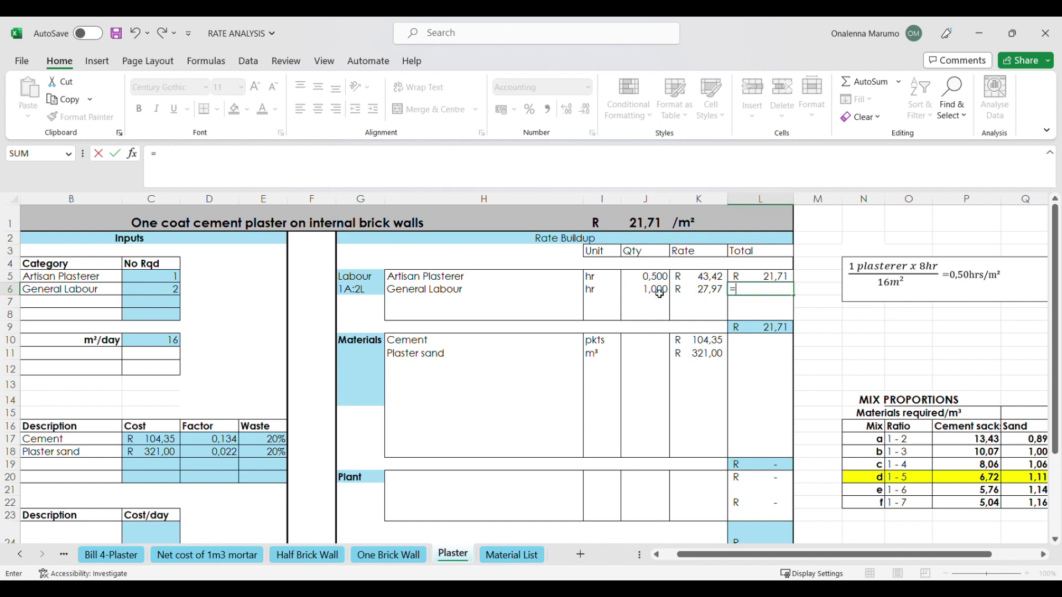
click(660, 294)
text(*)
click(699, 292)
key(Return)
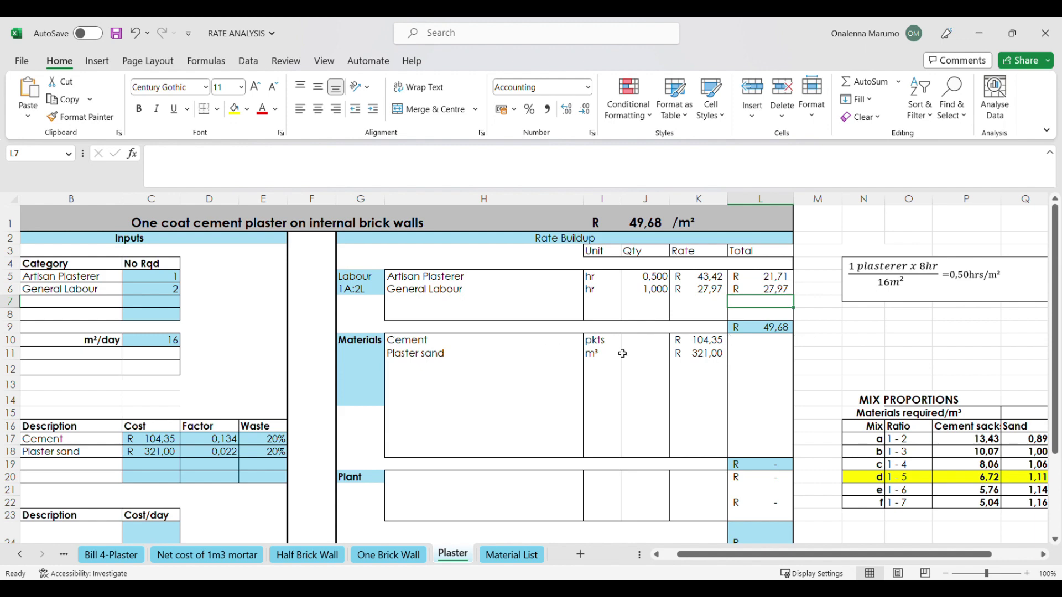
- Link the Cement quantity in J10 to the cement factor in the inputs with =D17
click(658, 345)
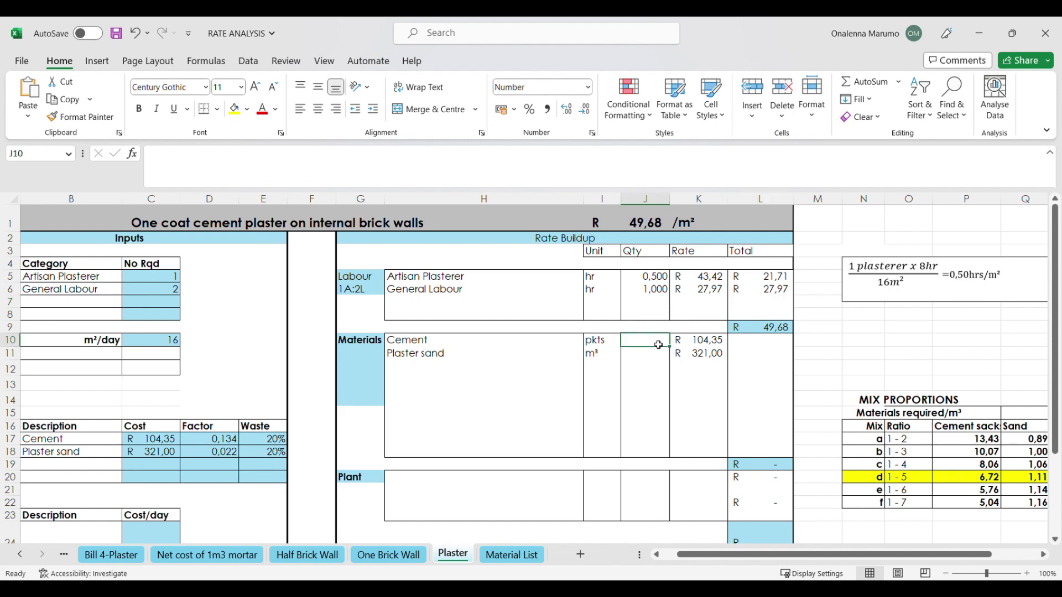
text(=)
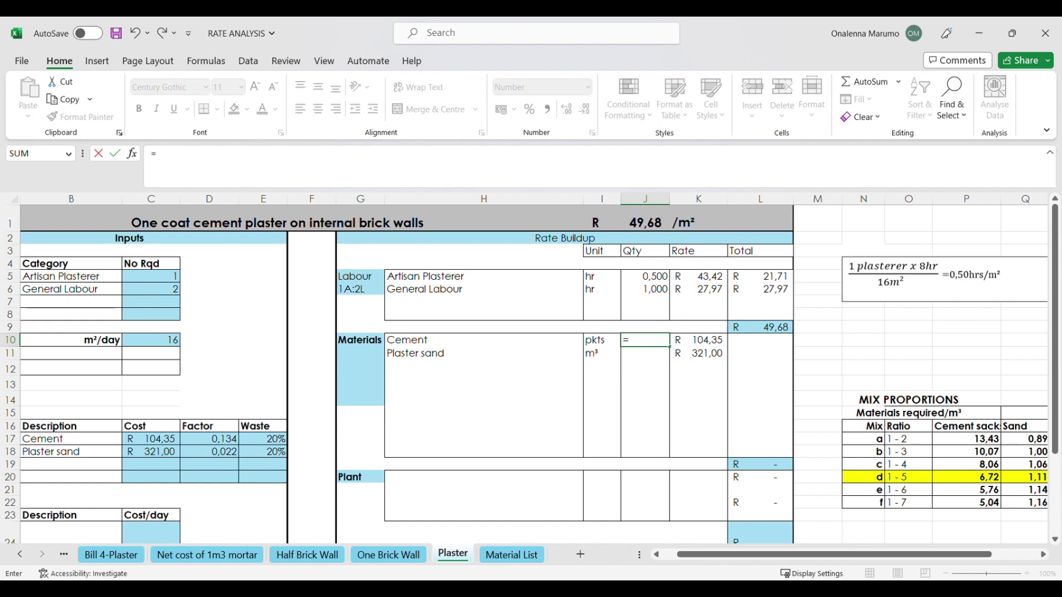
click(207, 440)
key(Return)
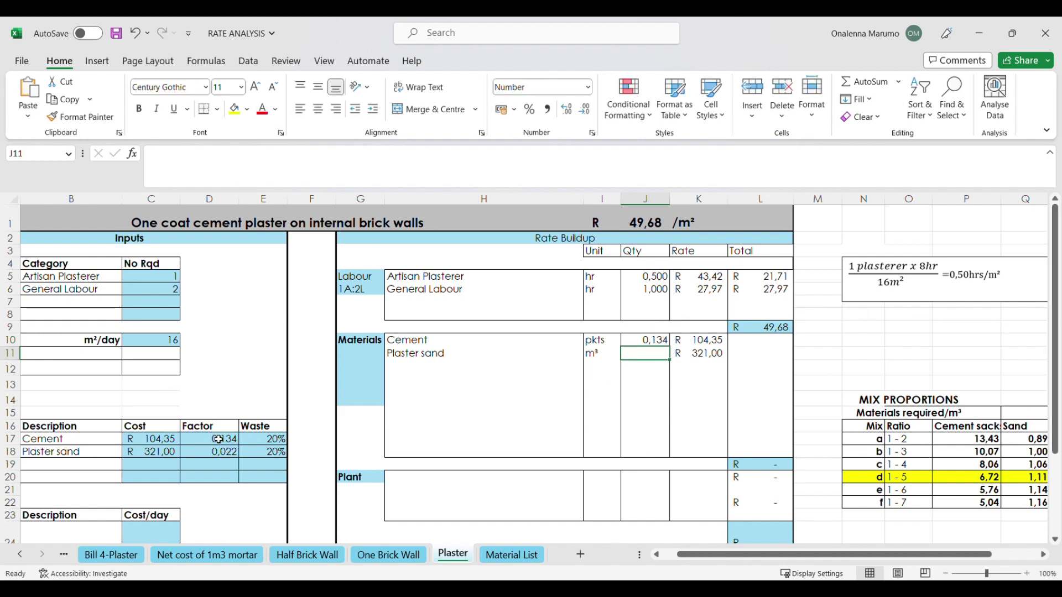
- Calculate the Cement total in L10 including 20% waste with =J10*K10*1,2
click(768, 343)
text(=)
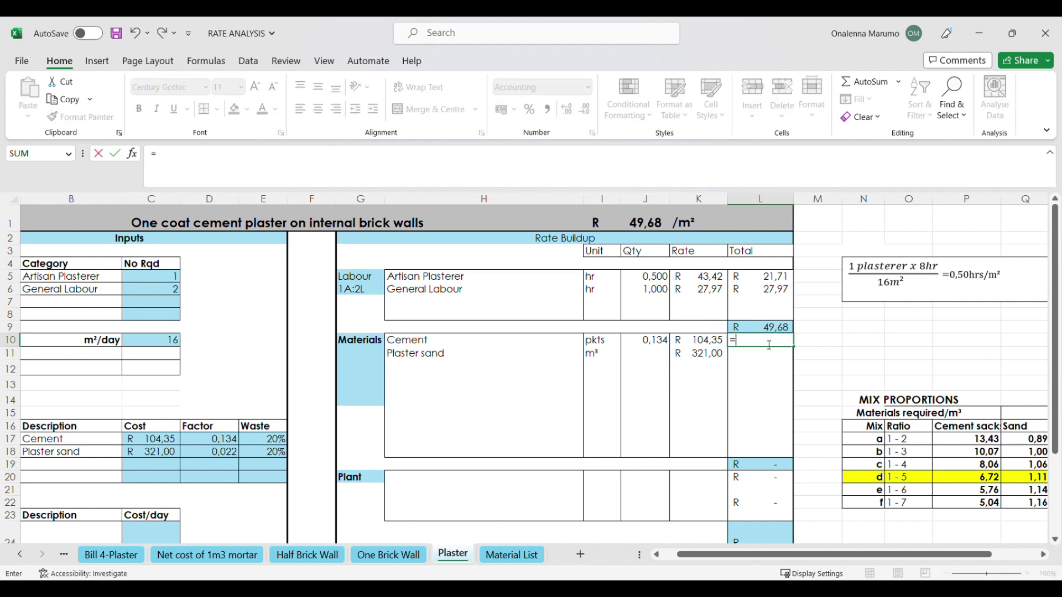
click(662, 341)
text(*)
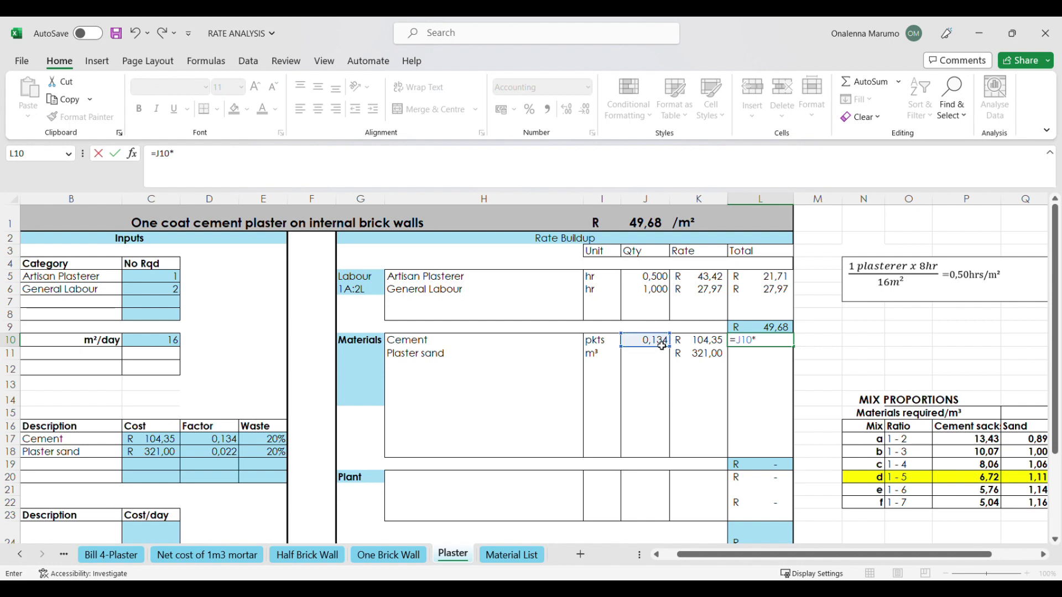
click(704, 343)
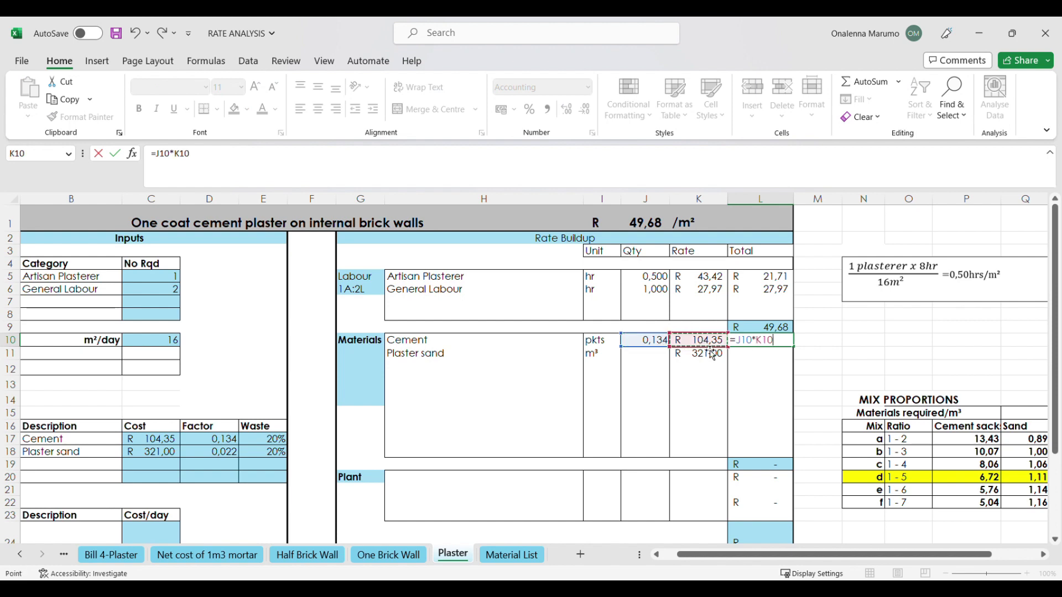
text(*1,2)
key(Return)
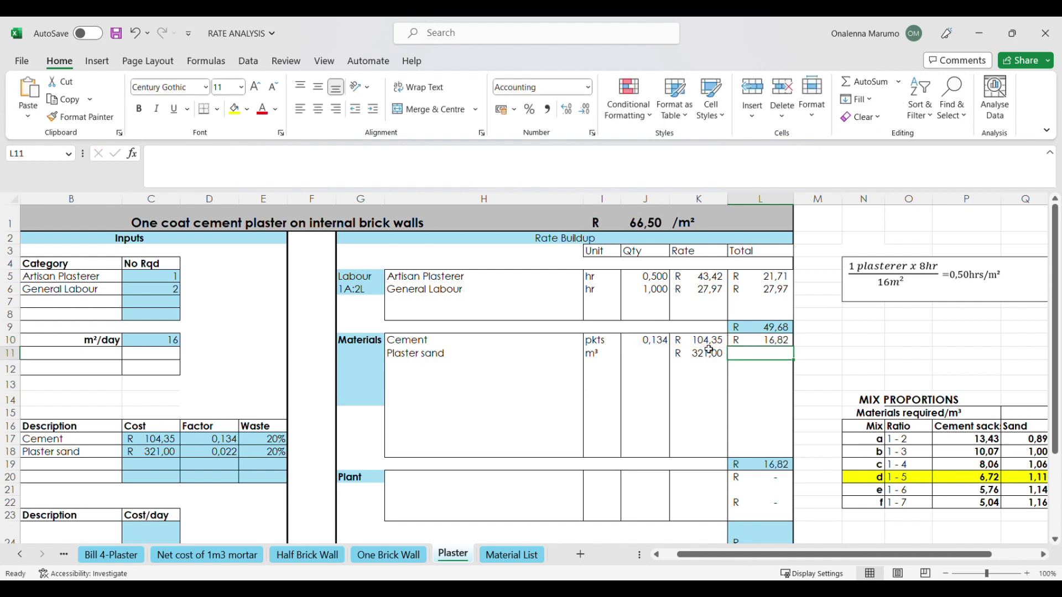
- Link the Plaster sand quantity in J11 to the plaster sand factor in the inputs with =D18
click(665, 358)
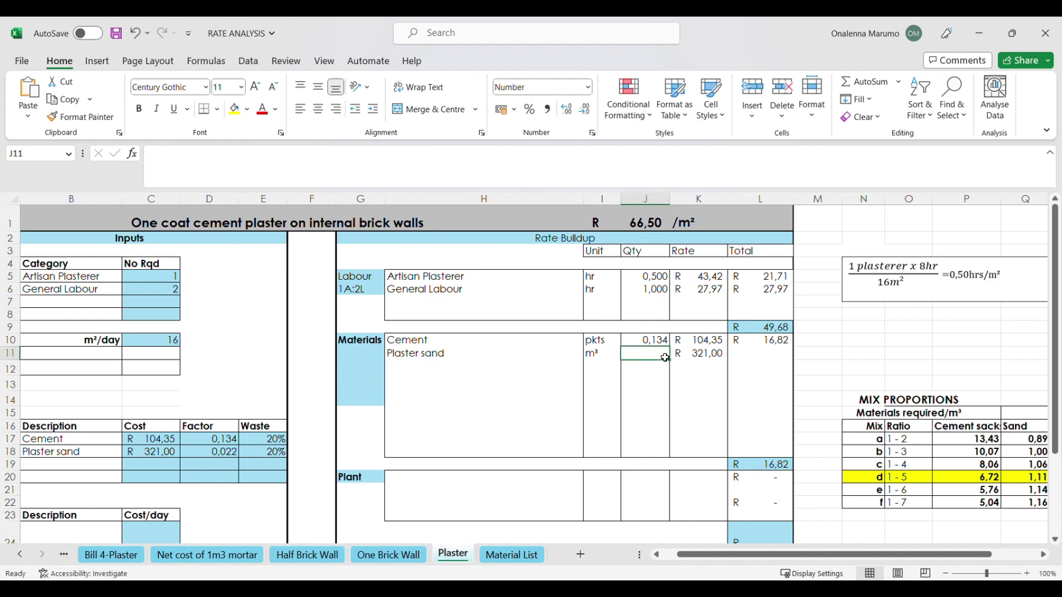
text(=)
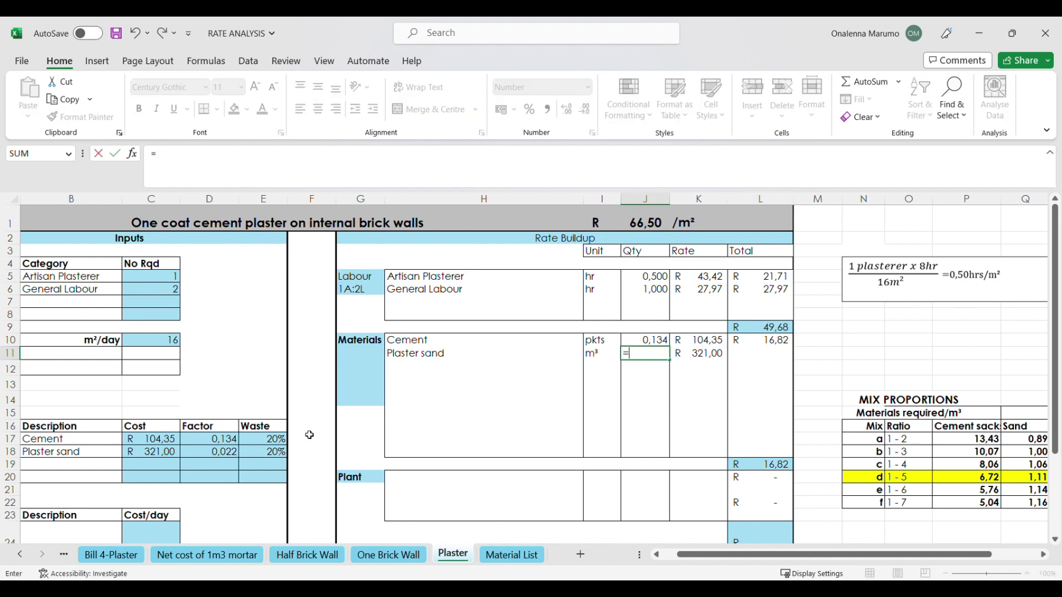
click(235, 457)
key(Return)
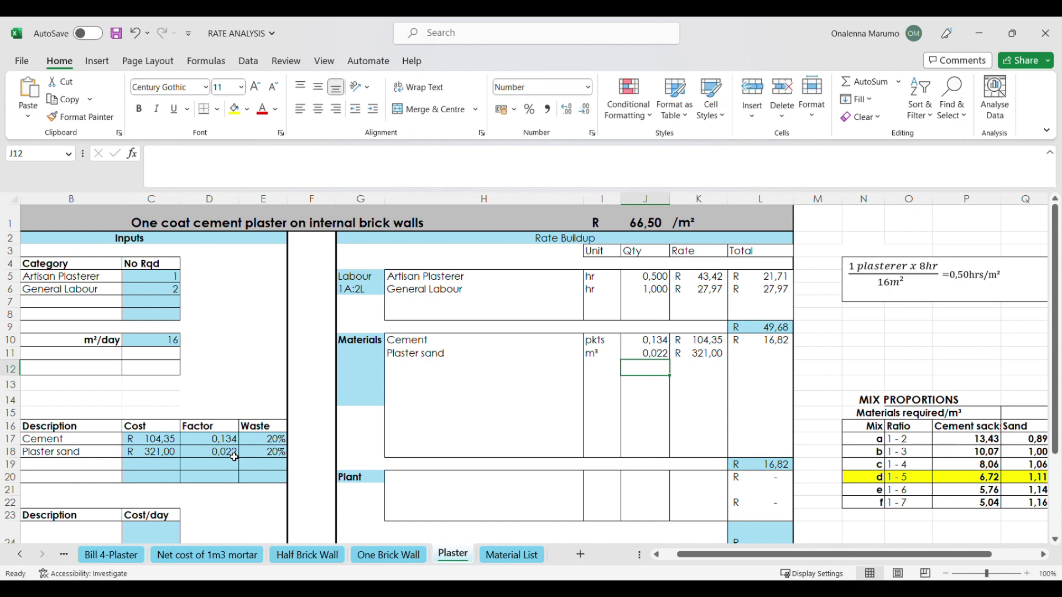
- Calculate the Plaster sand total in L11 including 20% waste with =J11*K11*1,2
click(744, 360)
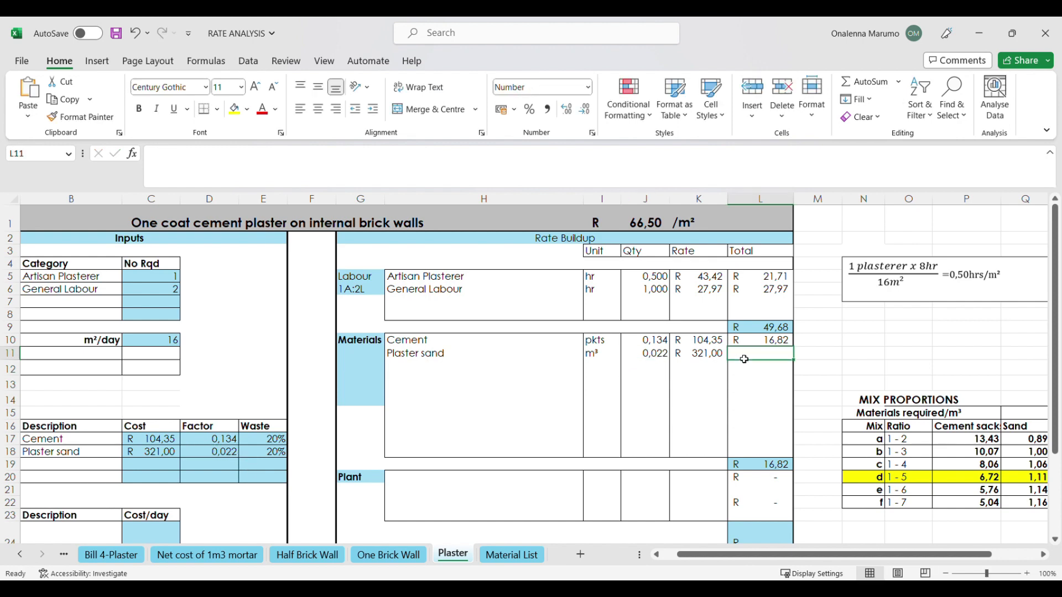
text(=)
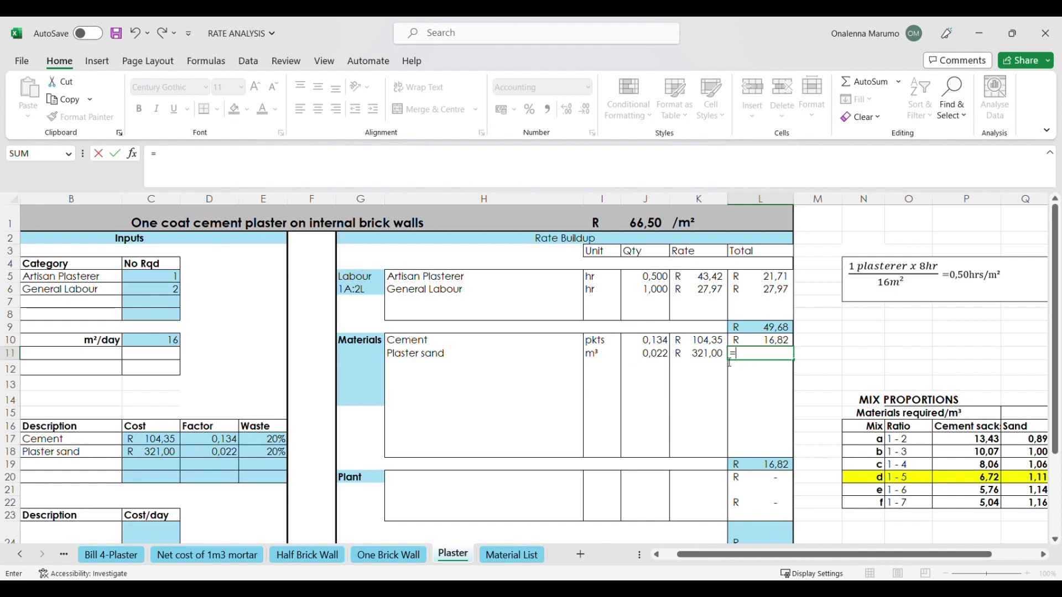
click(664, 357)
text(*)
click(721, 358)
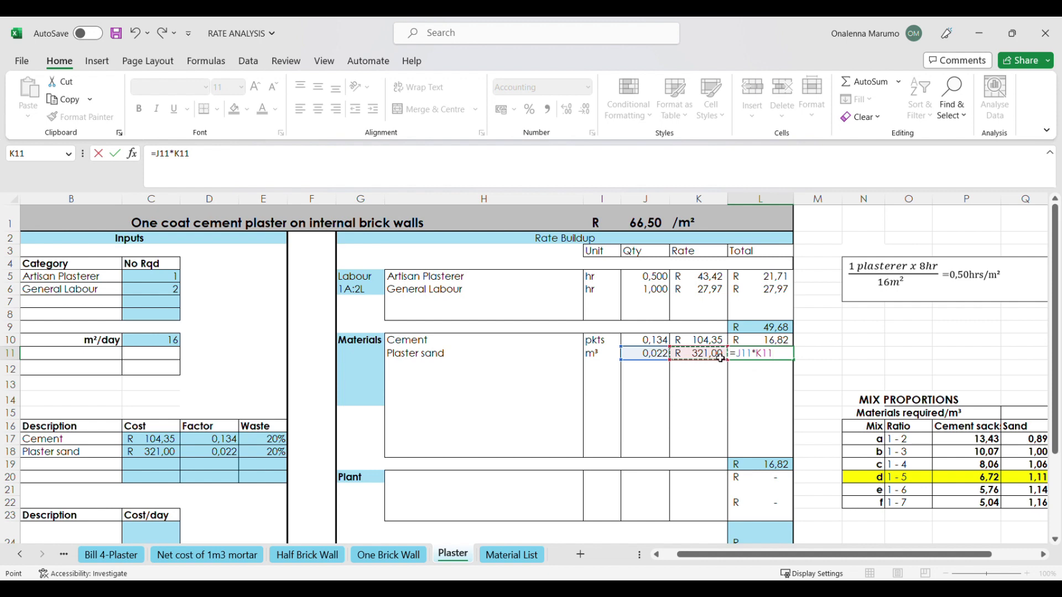
text(*1,2)
key(Return)
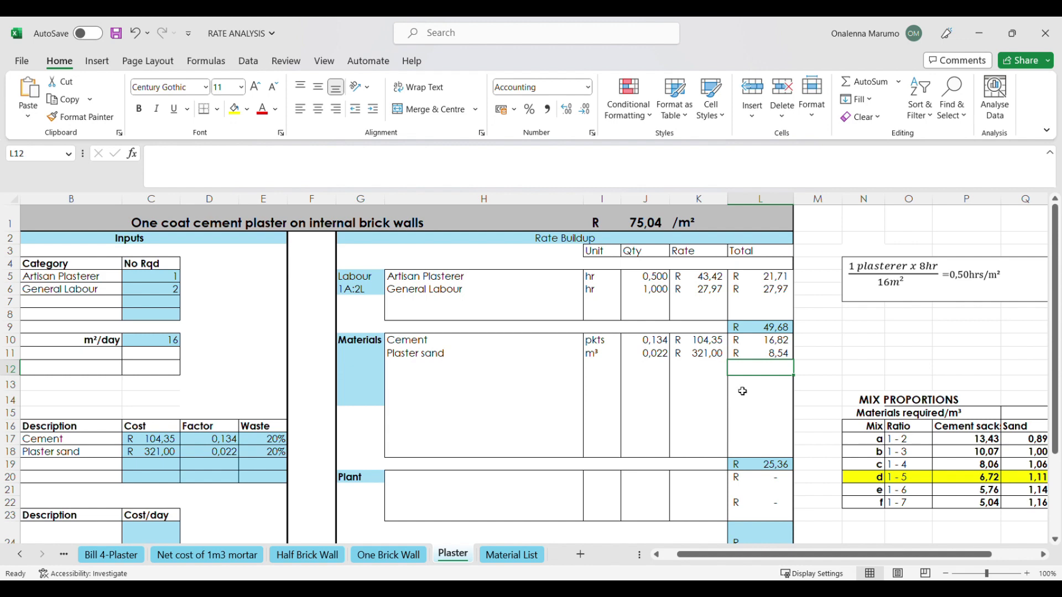
- Calculate the 10% profit in L30 from the rate buildup's Total with =L29*10%
scroll(794, 409, down, 1)
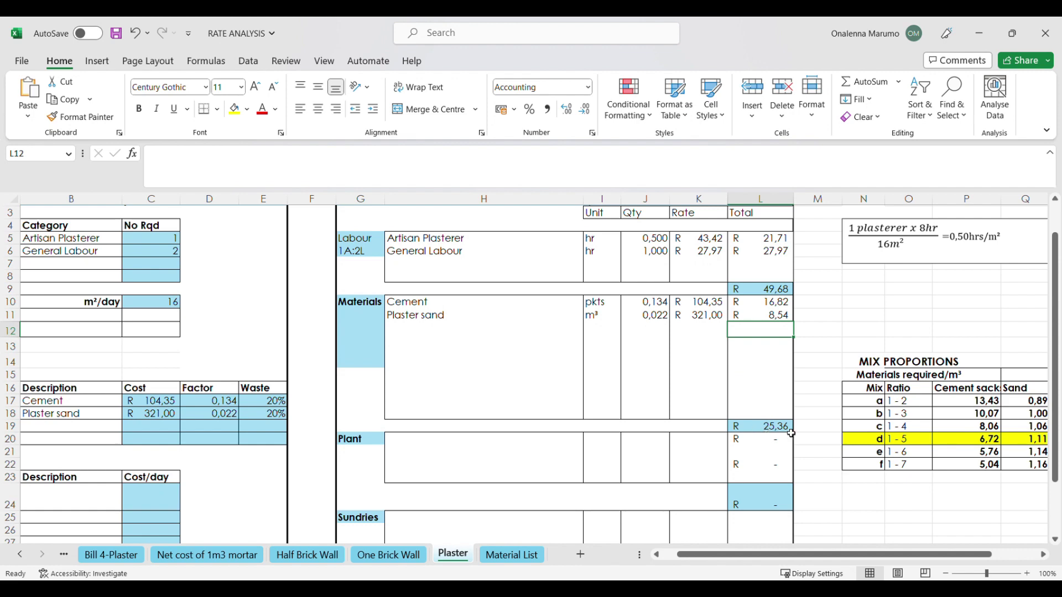
scroll(791, 430, down, 1)
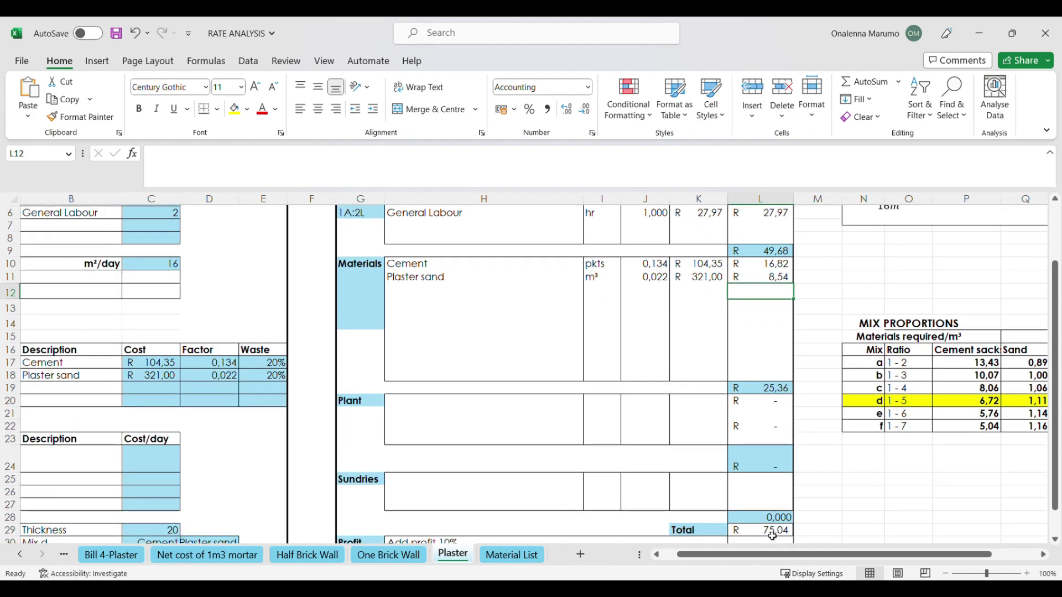
click(773, 531)
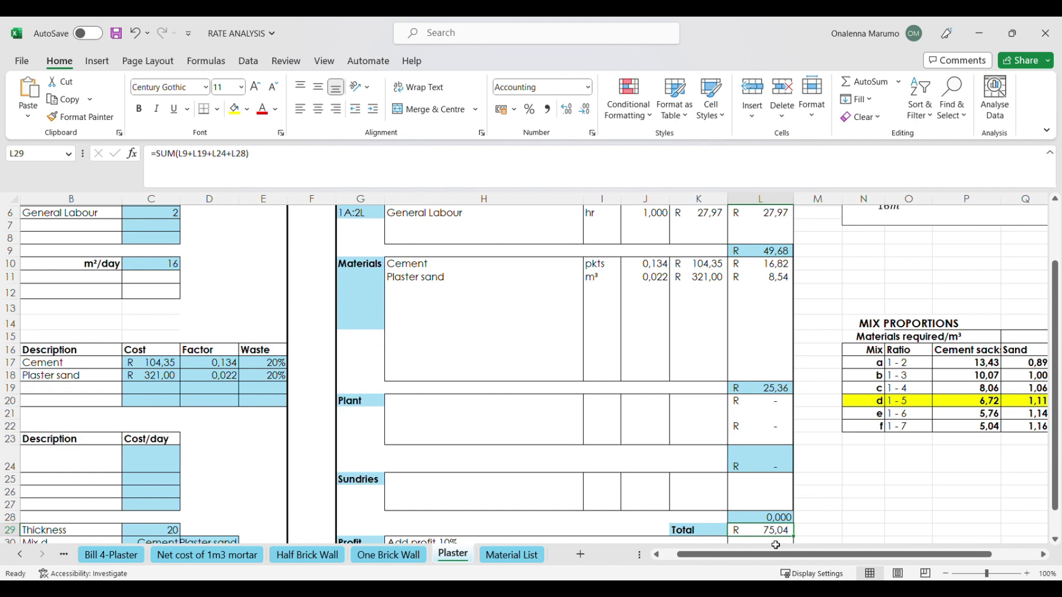
scroll(791, 480, down, 2)
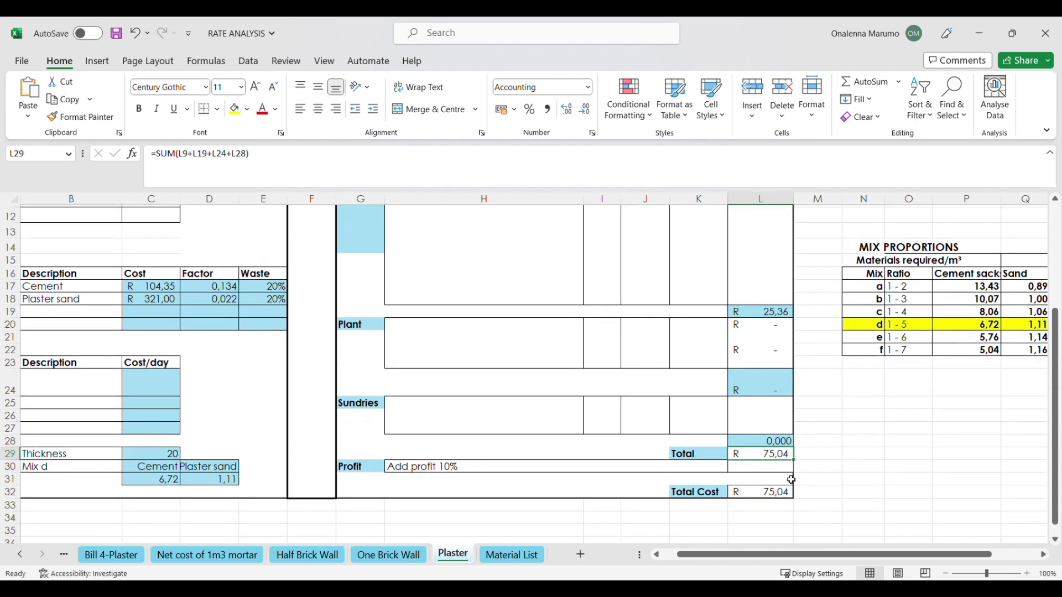
click(786, 473)
text(=)
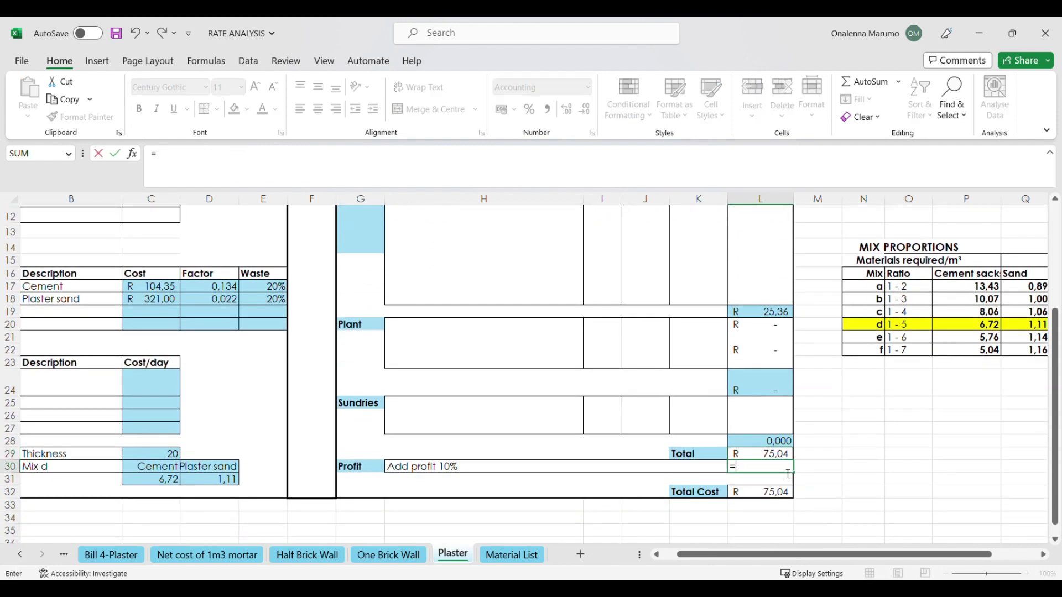
click(777, 456)
text(*1)
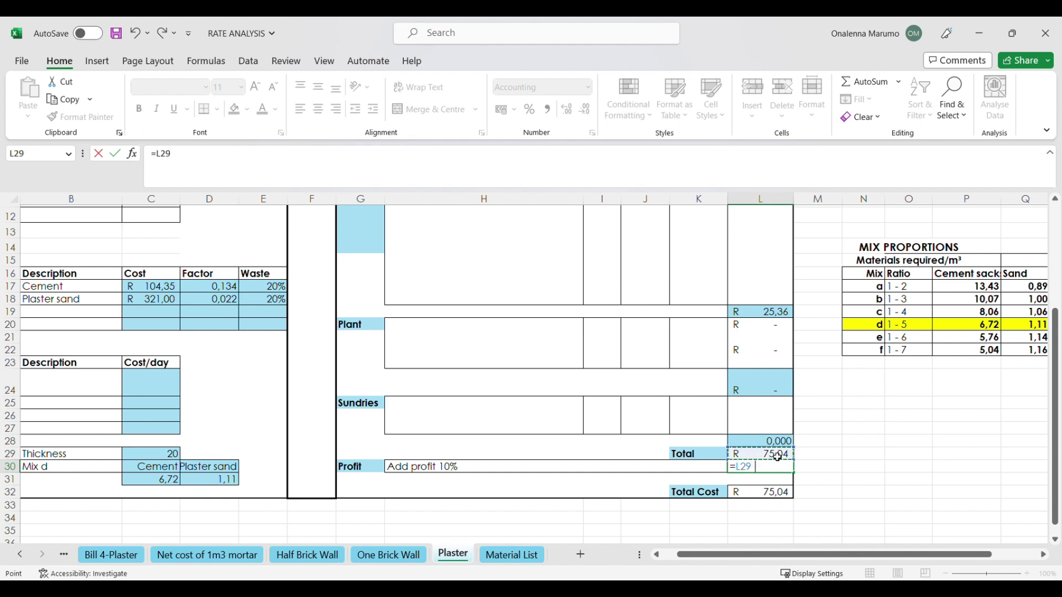
text(0%)
key(Return)
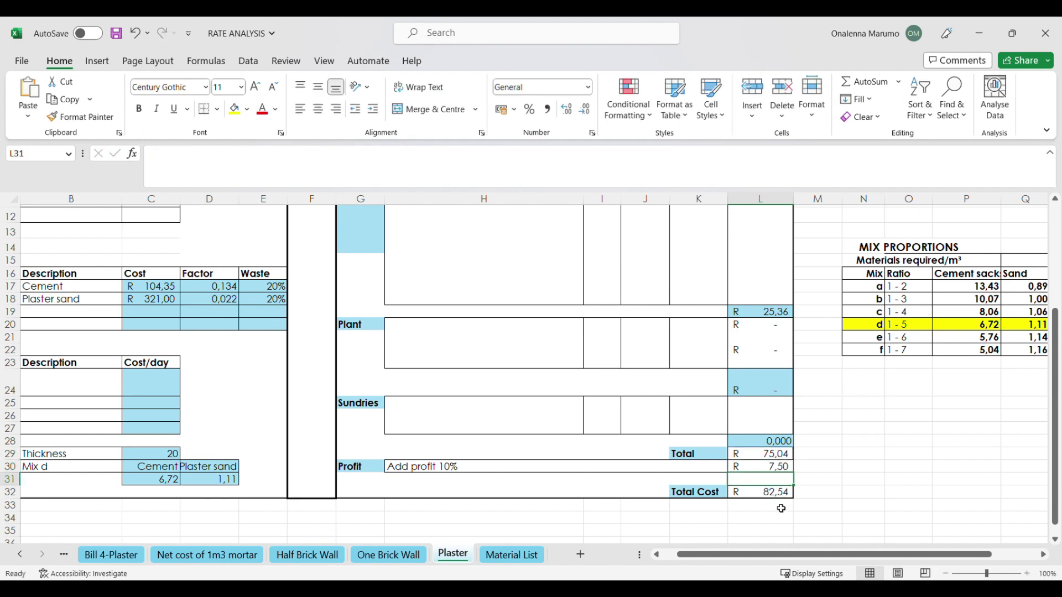
- In the Bill 4-Plaster sheet, link the rate for one coat plaster on walls in G30 to the total cost with =Plaster!L32
scroll(836, 467, up, 4)
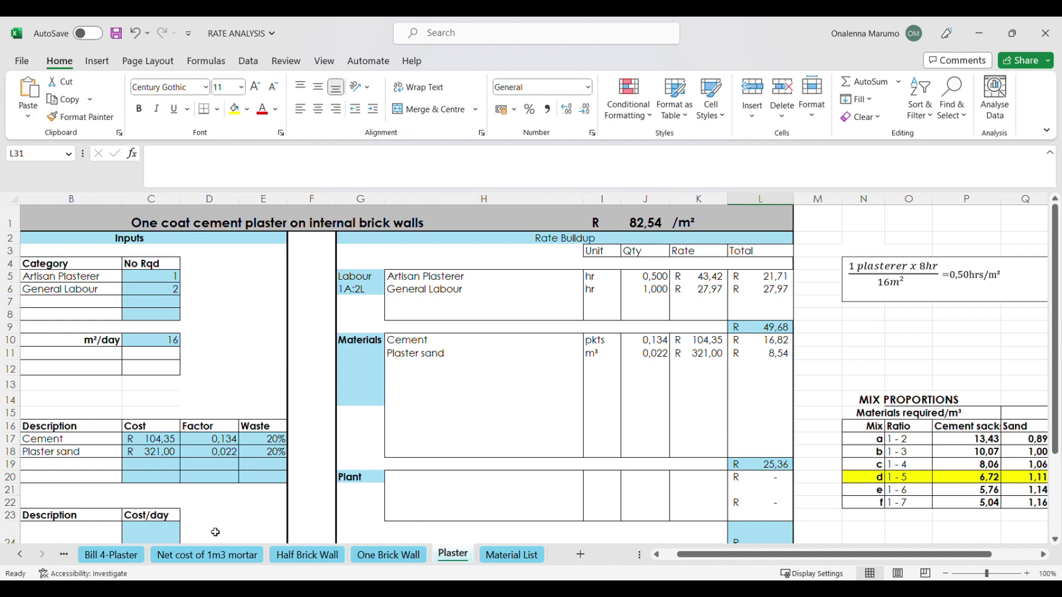
click(130, 558)
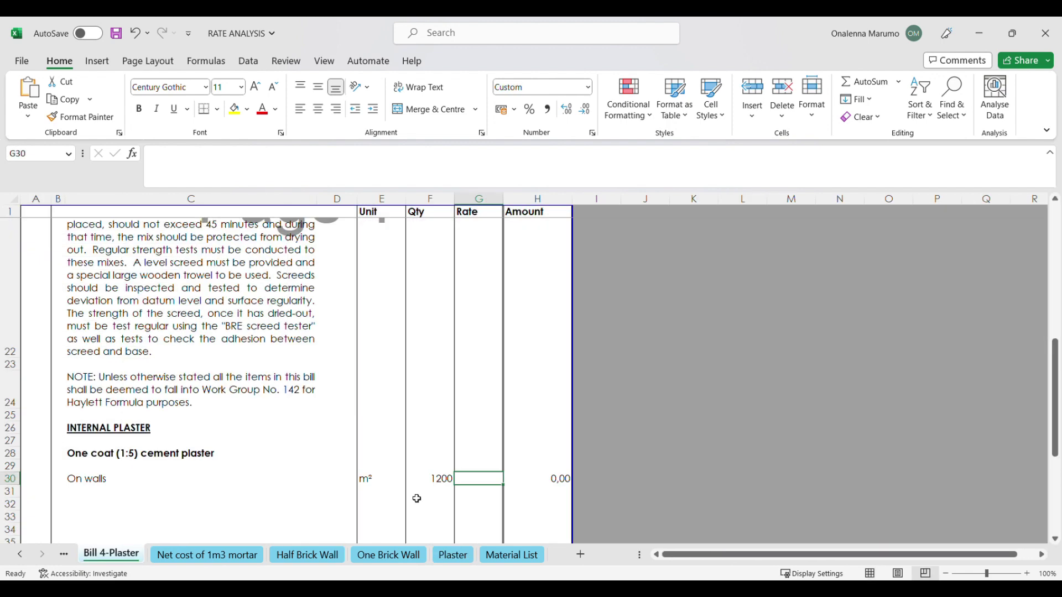
text(=)
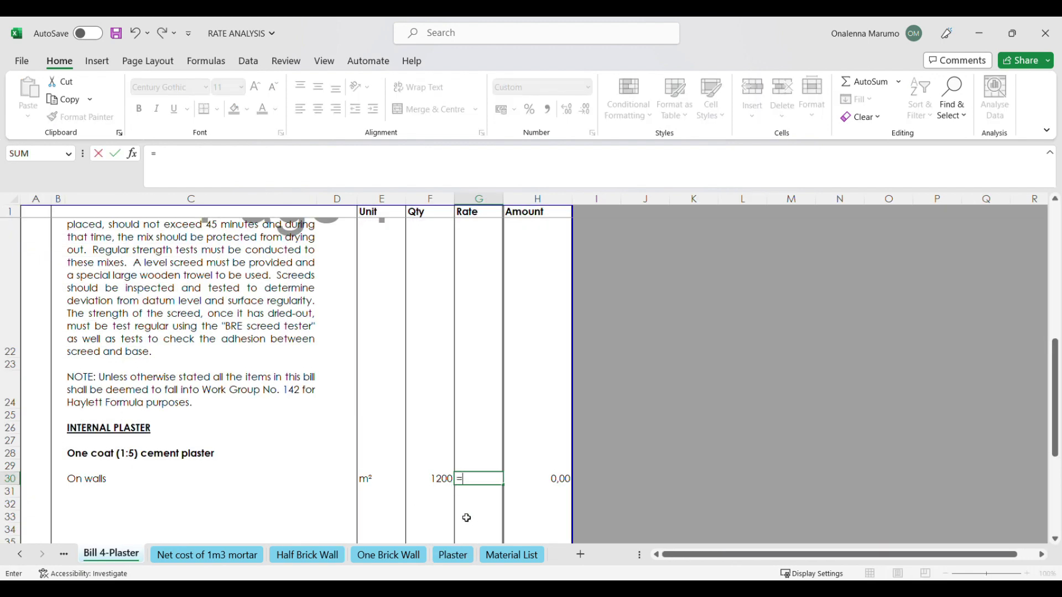
click(453, 555)
scroll(664, 471, down, 3)
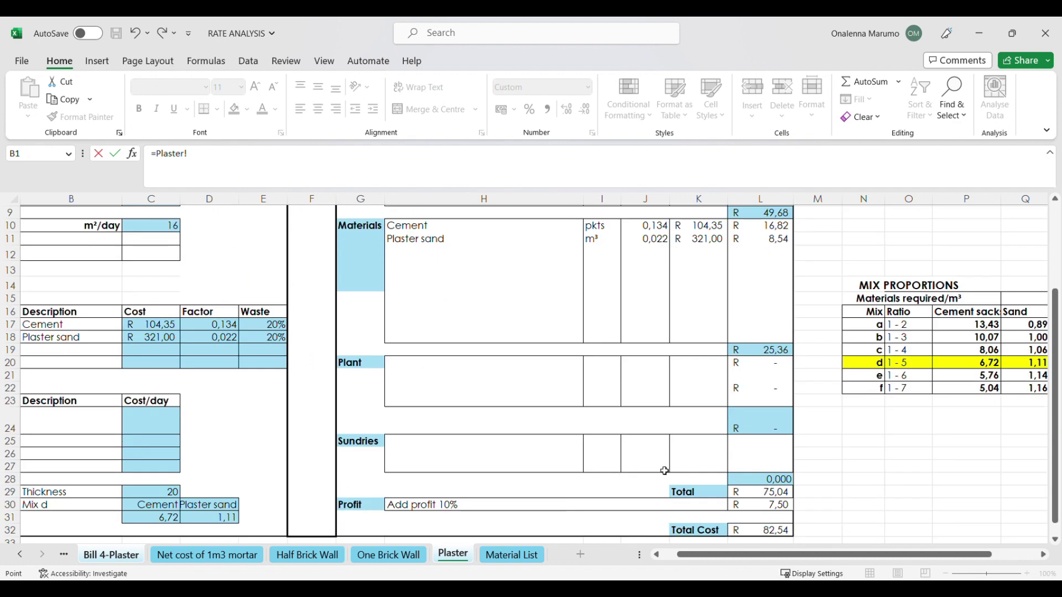
scroll(664, 471, down, 1)
click(769, 492)
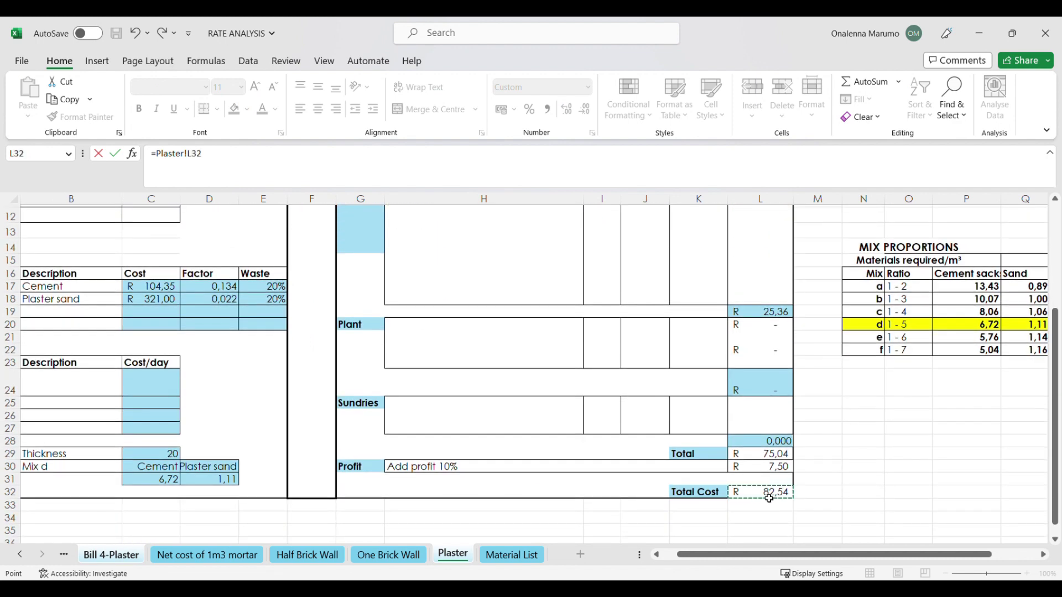
key(Return)
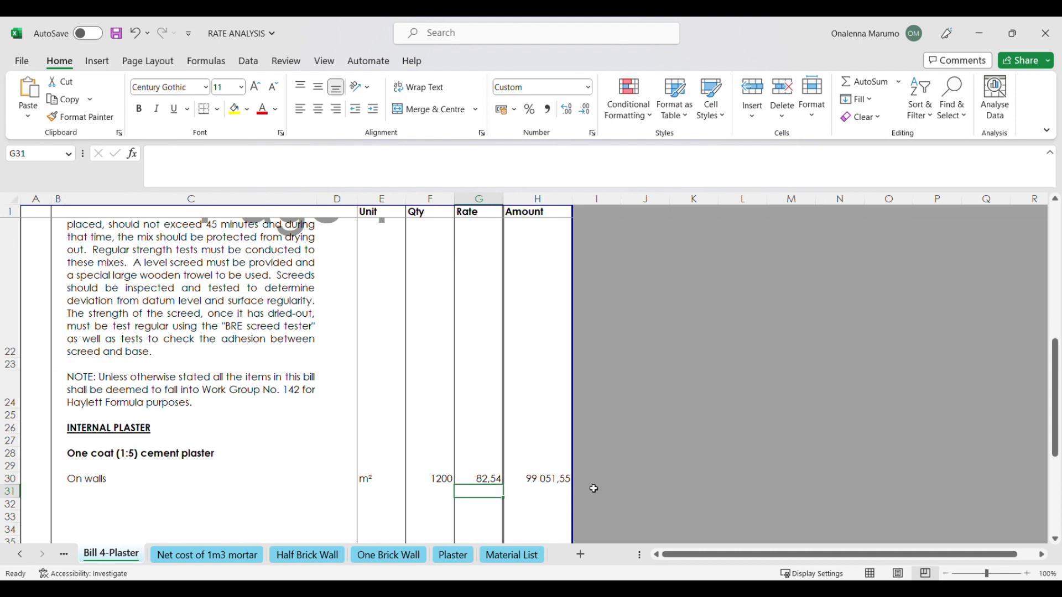
- Open the Material List sheet and go to its Bill No.3 Masonry table
scroll(597, 489, up, 1)
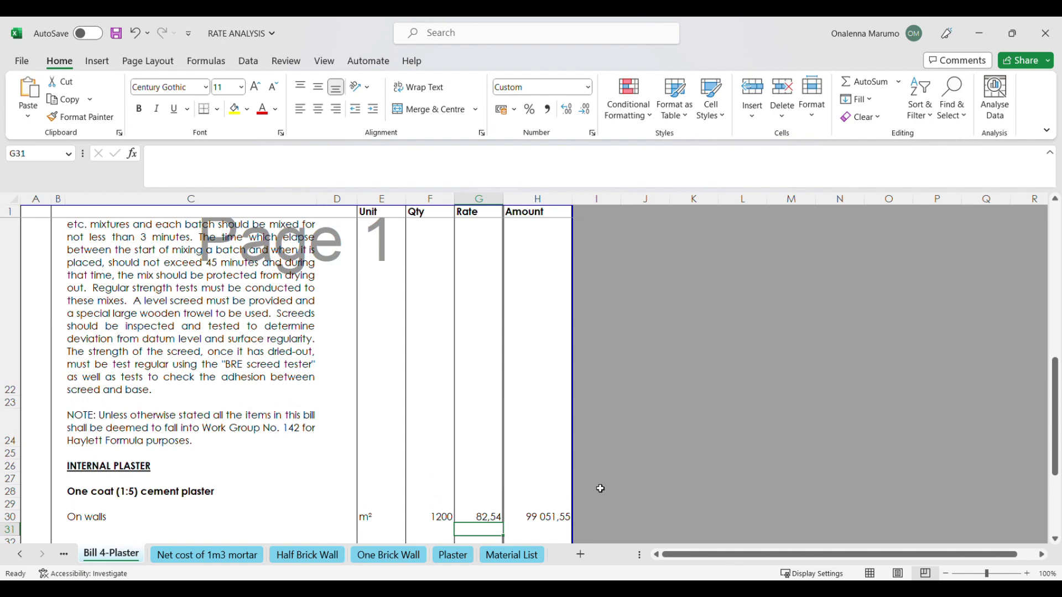
click(517, 561)
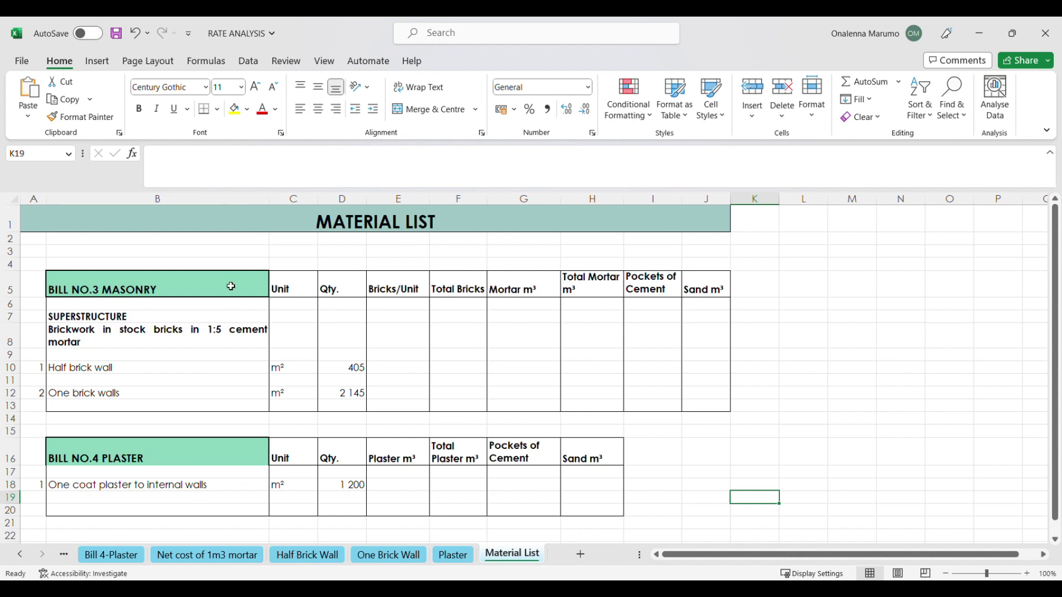
click(115, 289)
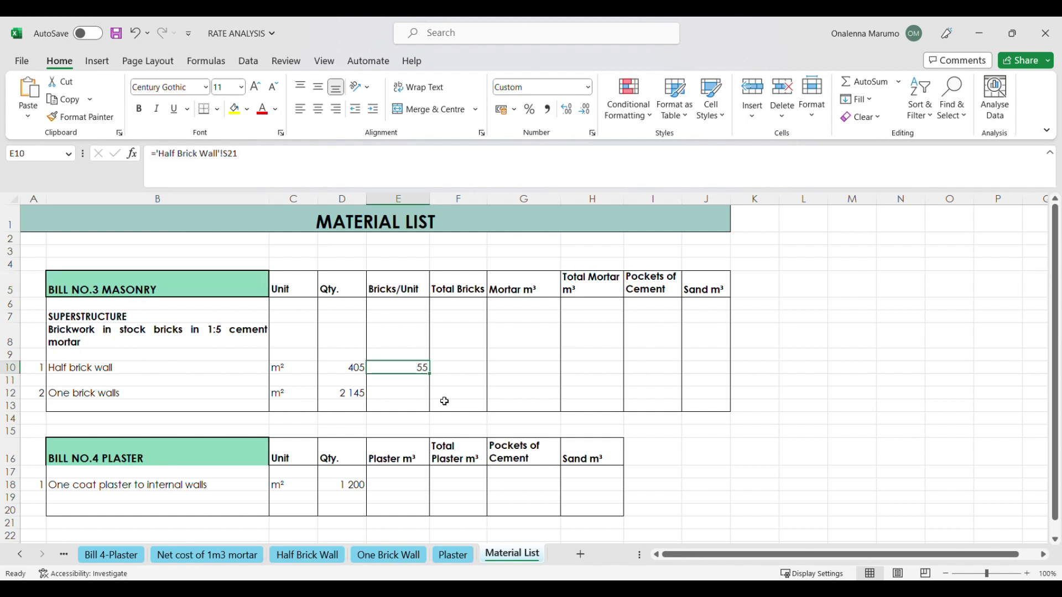
- Replace the half brick wall's Bricks/Unit in E10 with a link to the brick count including 5% waste, ='Half Brick Wall'!S21
key(Delete)
text(=)
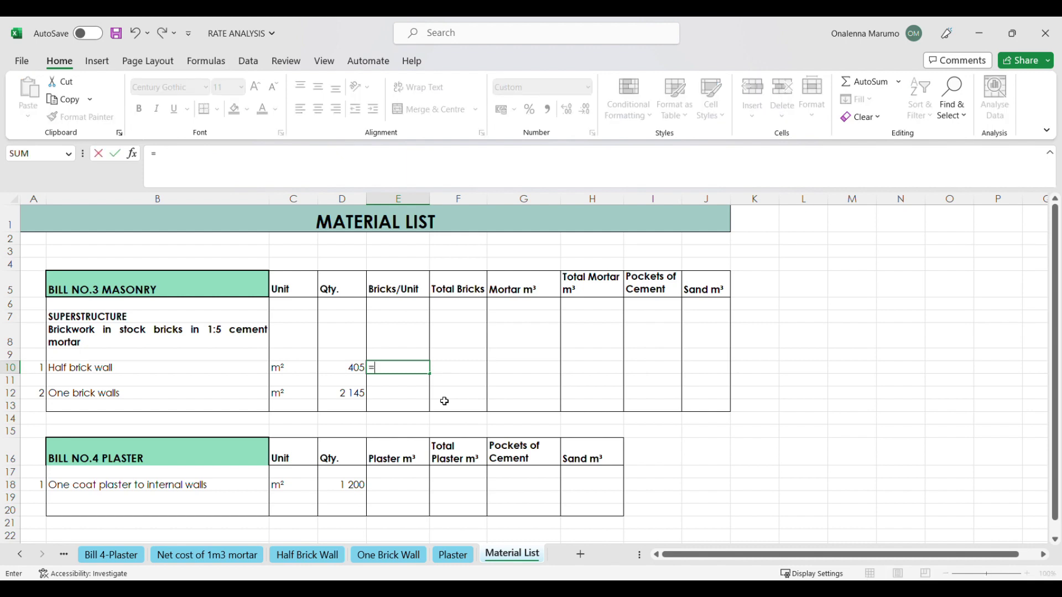
click(331, 565)
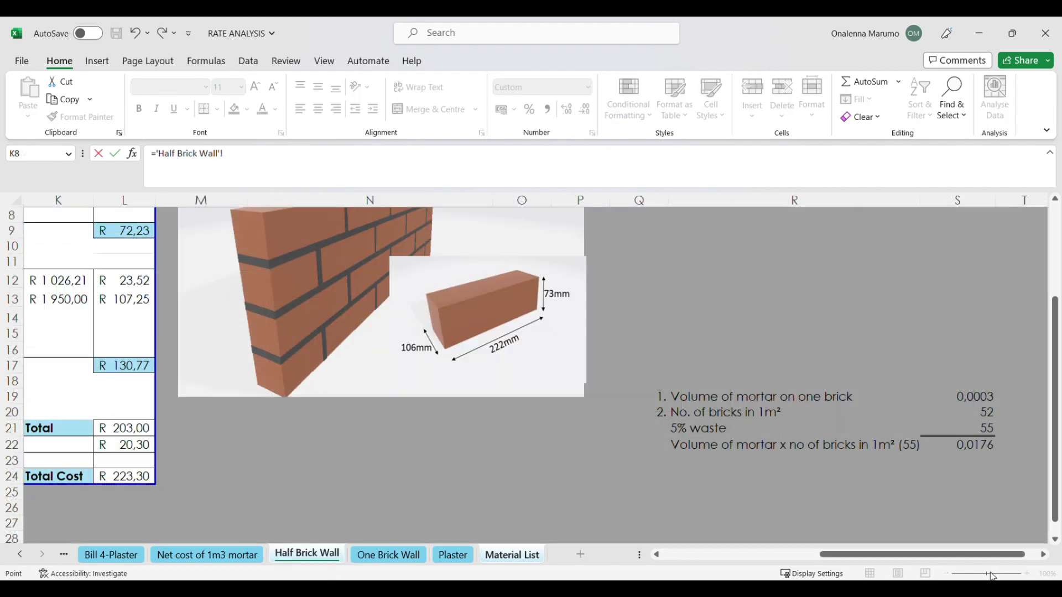
click(990, 432)
key(Return)
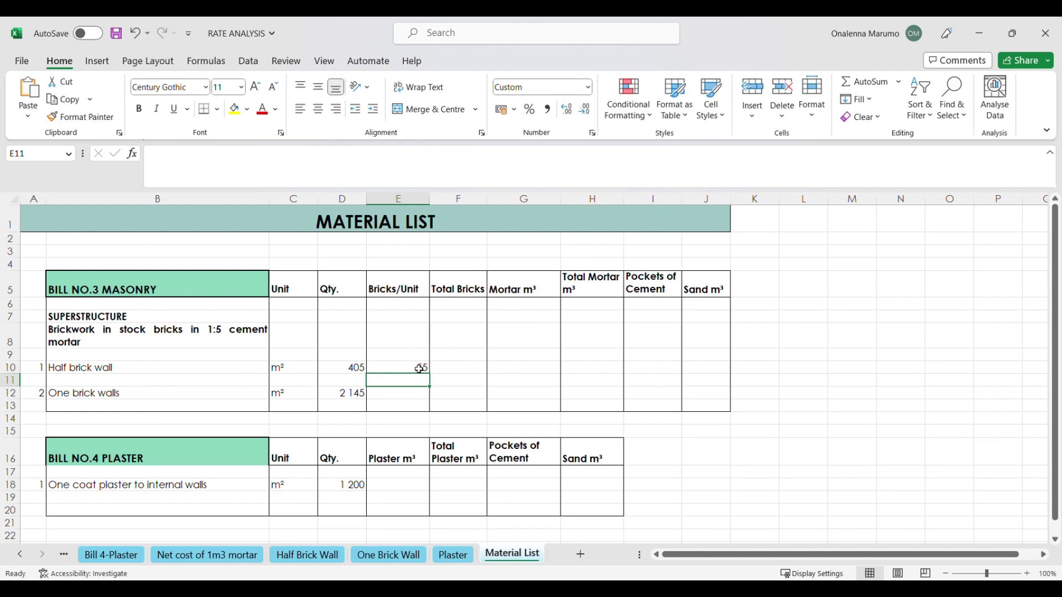
- Calculate the half brick wall's Total Bricks in F10 from quantity and bricks per unit with =D10*E10
click(456, 371)
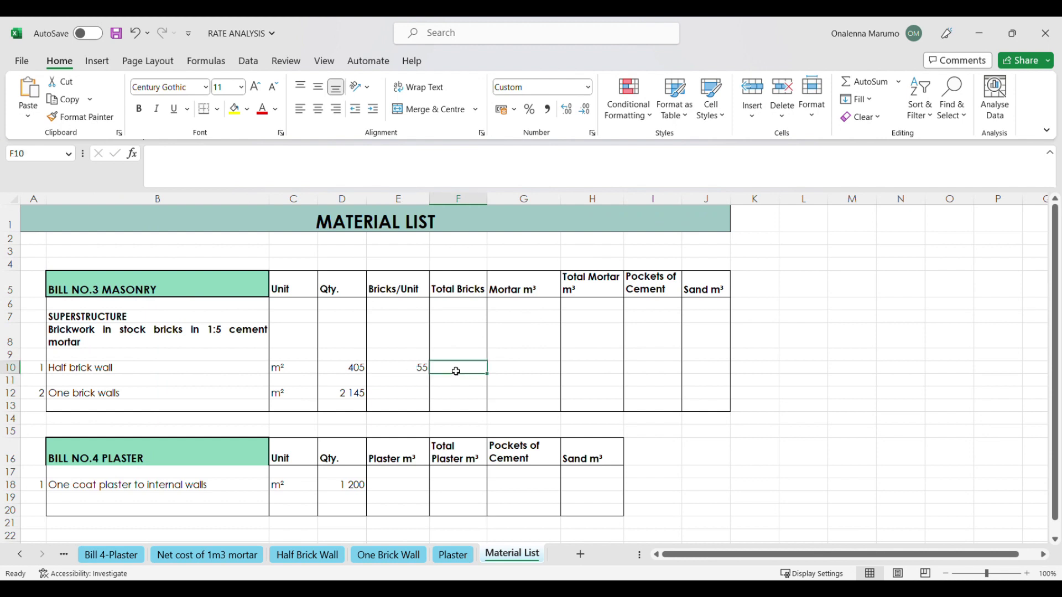
text(=)
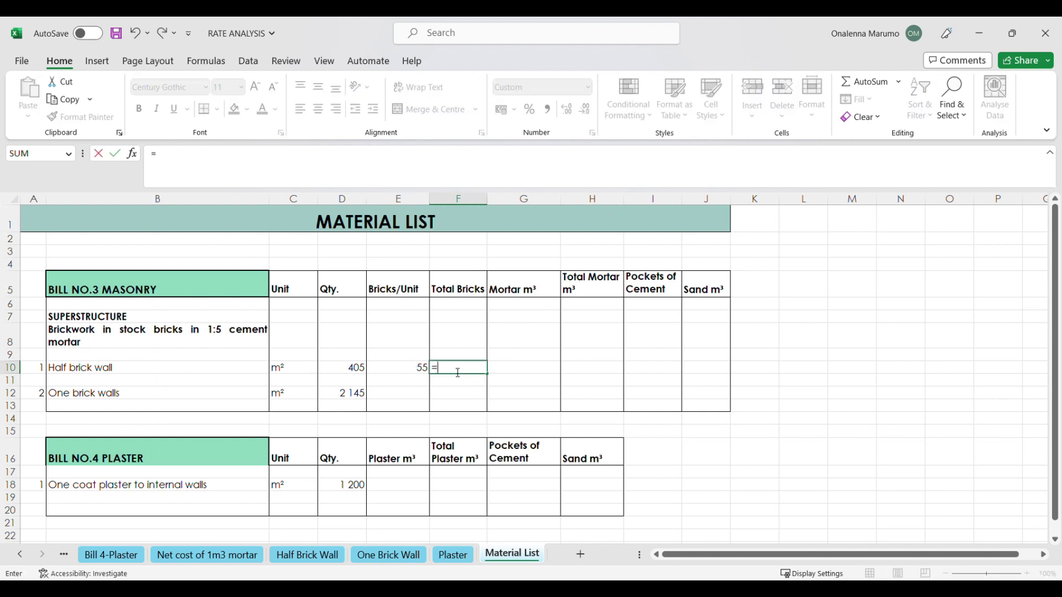
click(356, 374)
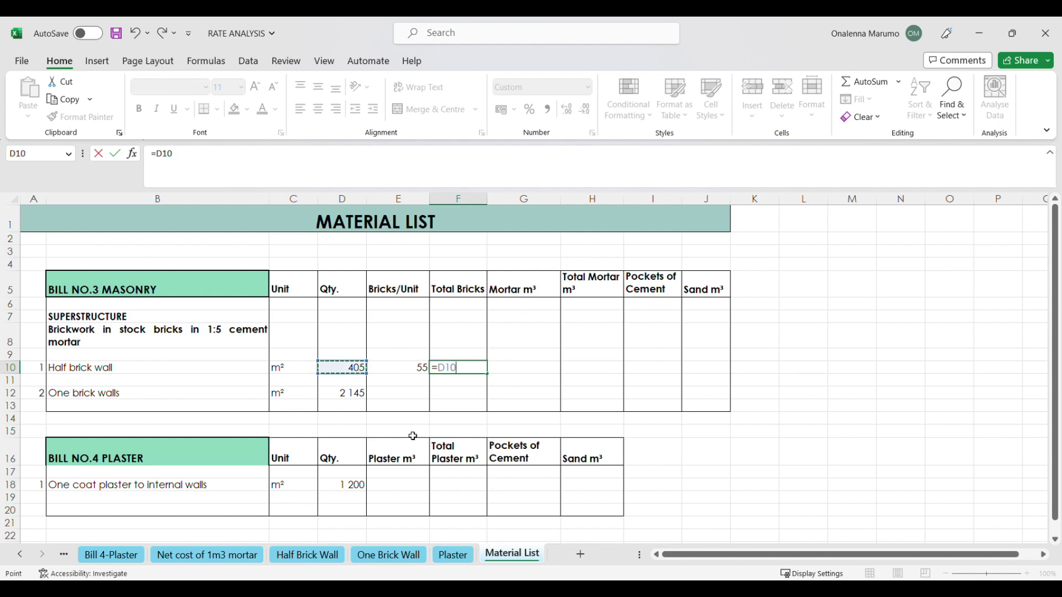
text(*)
click(405, 373)
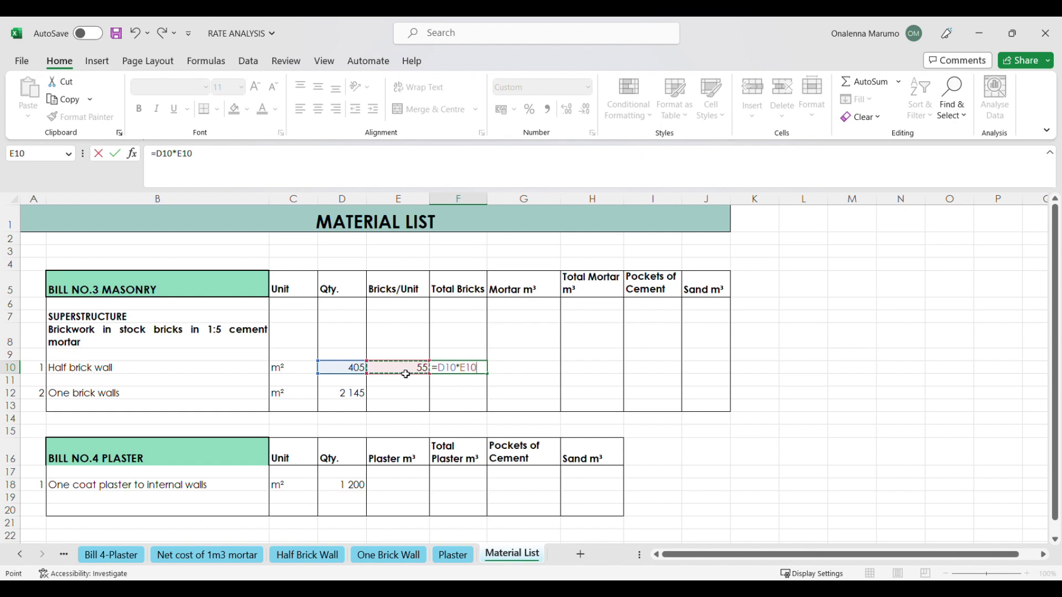
key(Return)
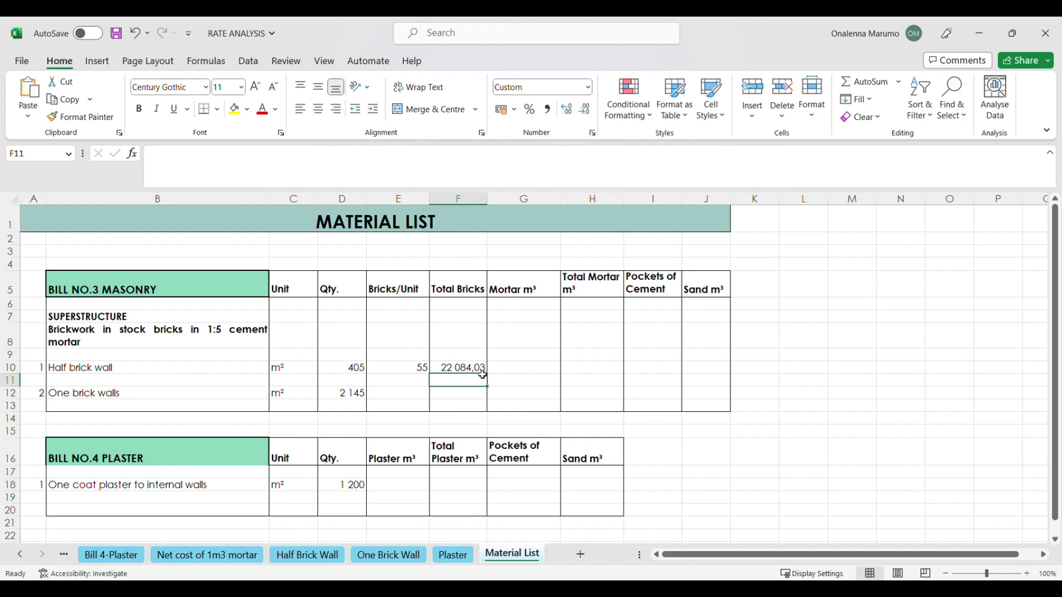
- Link the half brick wall's Mortar m³ in G10 to the mortar volume per m² with ='Half Brick Wall'!S22
key(Up)
key(Right)
text(=)
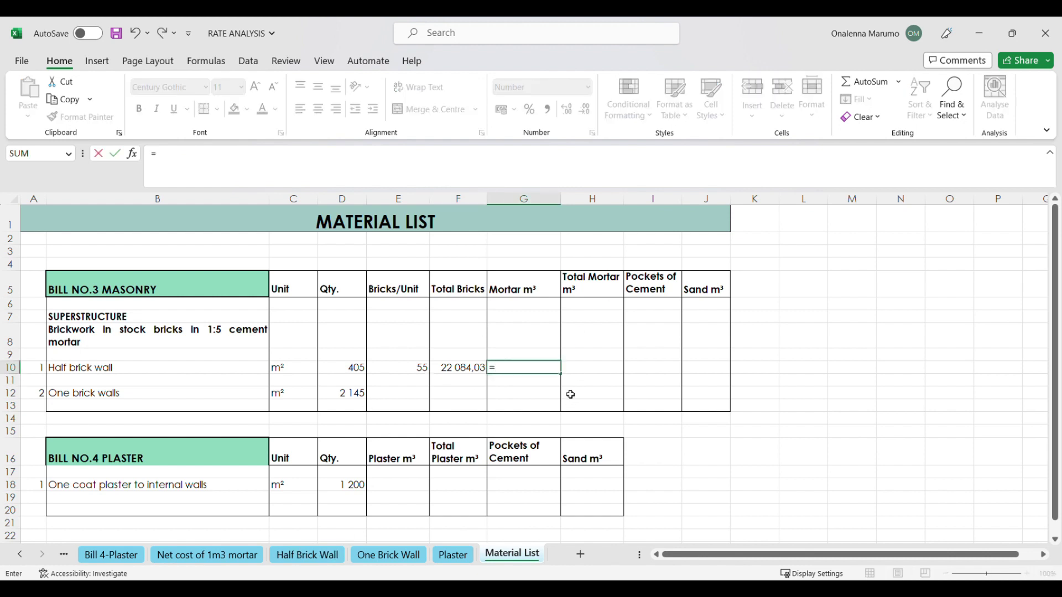
key(Escape)
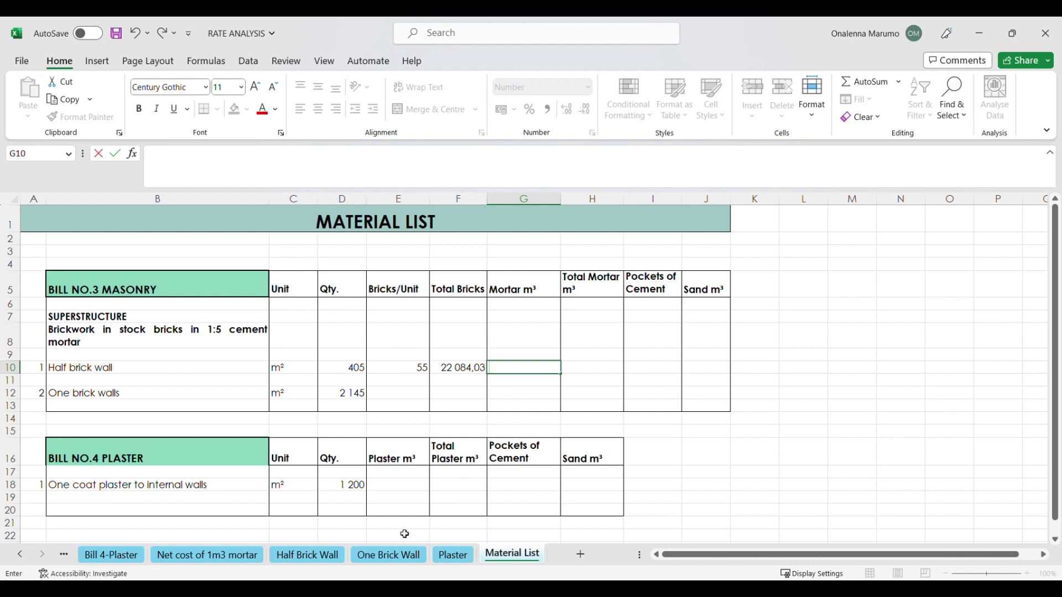
text(=)
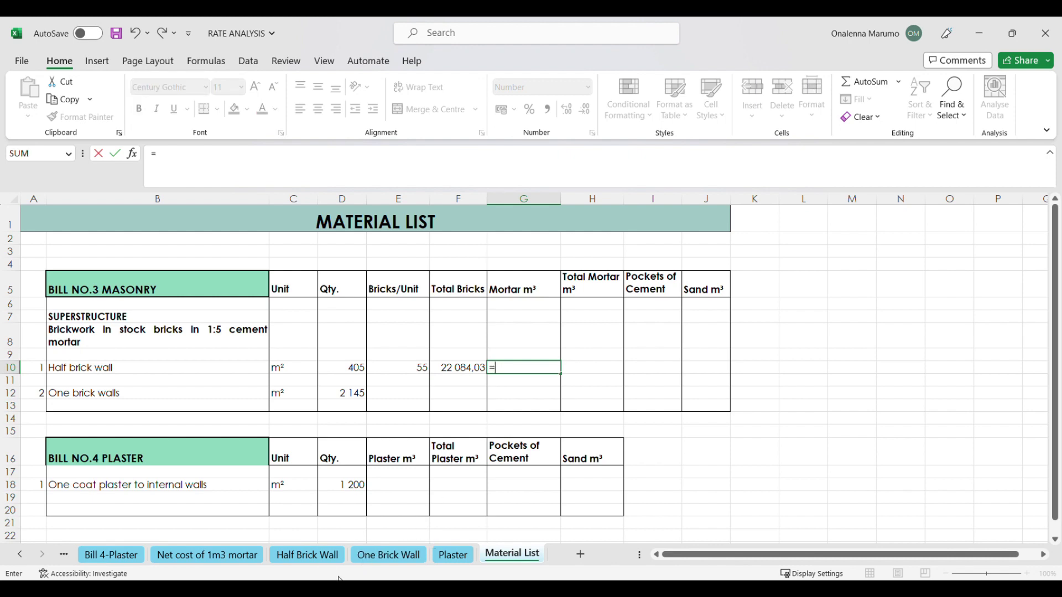
click(323, 558)
click(989, 446)
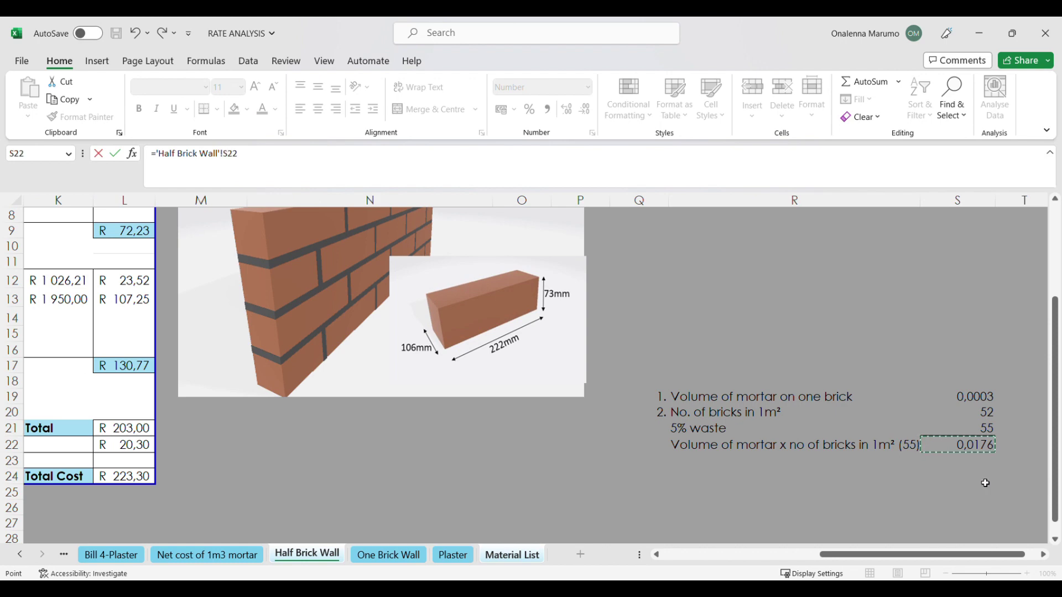
key(Return)
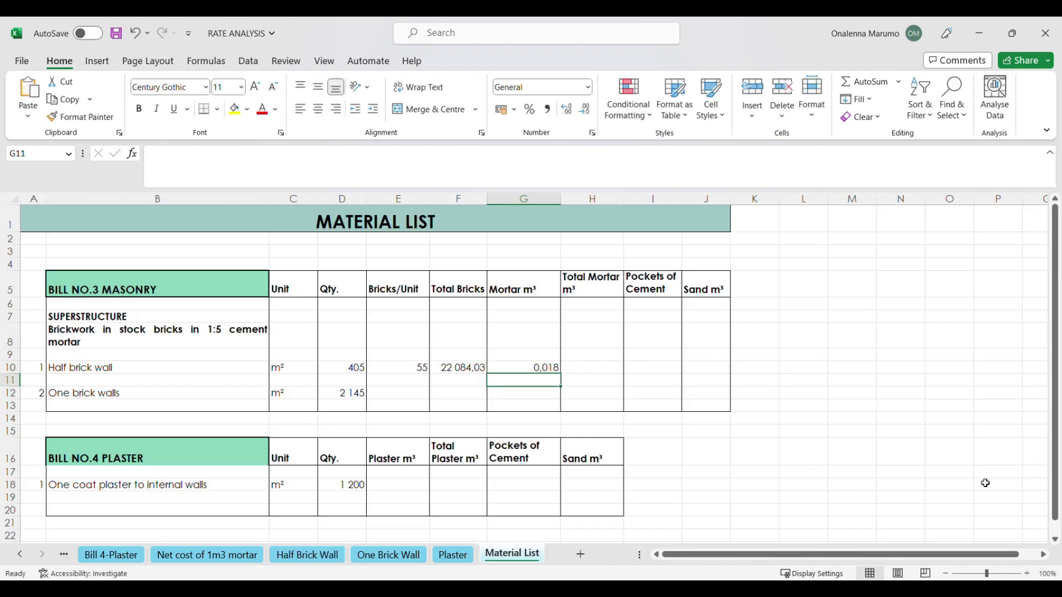
- Check the mortar waste in the Half Brick Wall sheet and add 30% to G10 with ='Half Brick Wall'!S22*1,3
double_click(533, 369)
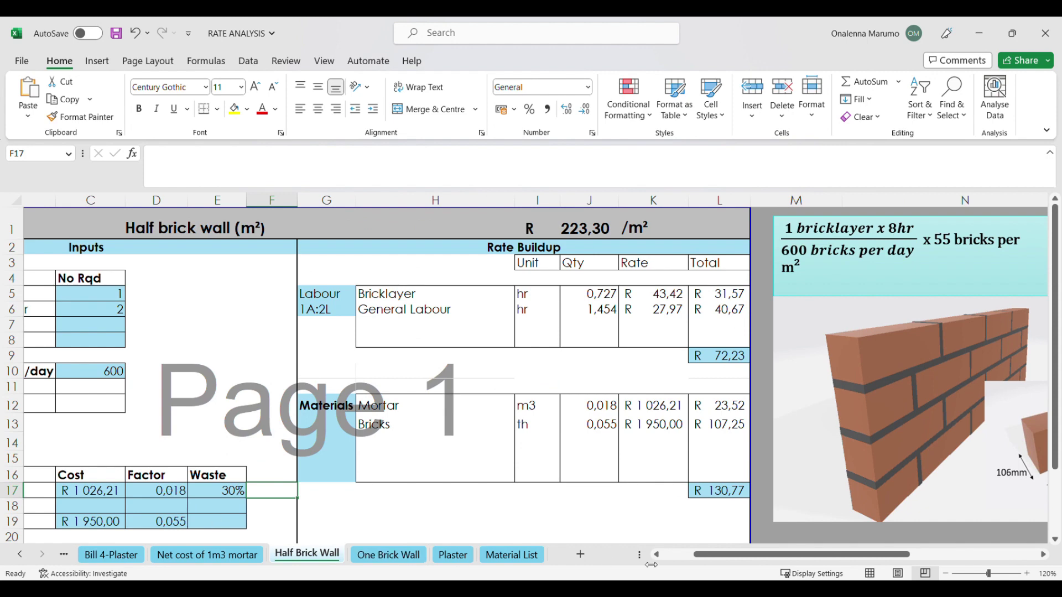
click(540, 560)
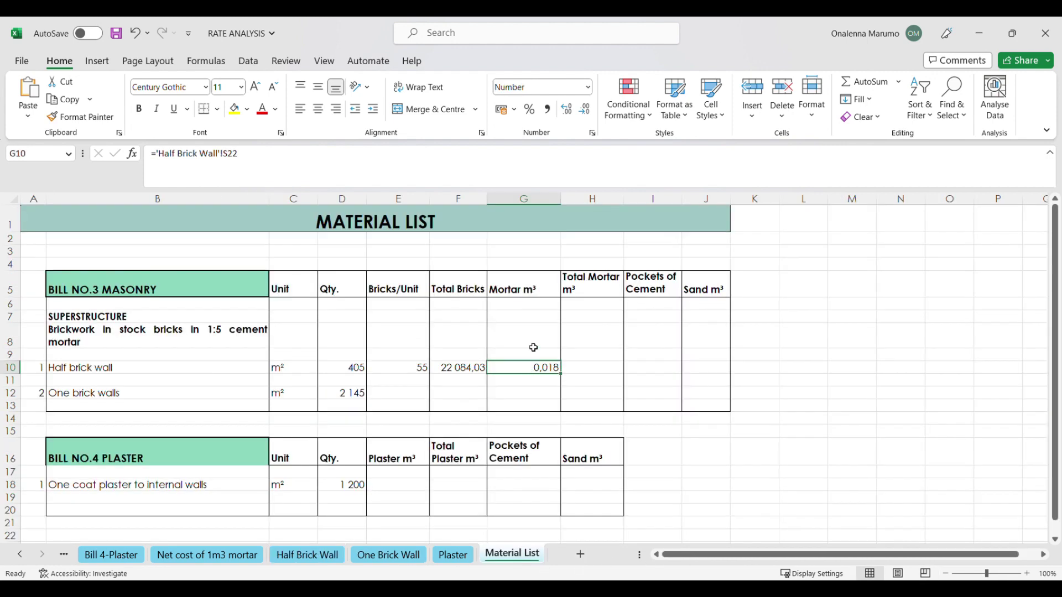
click(292, 165)
text(*)
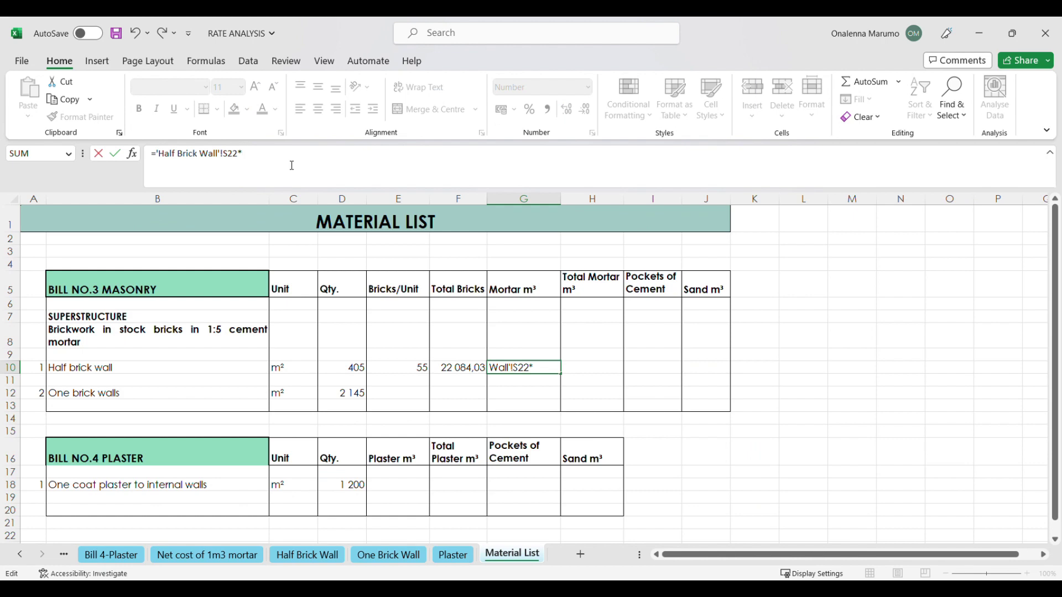
text(1,3)
key(Return)
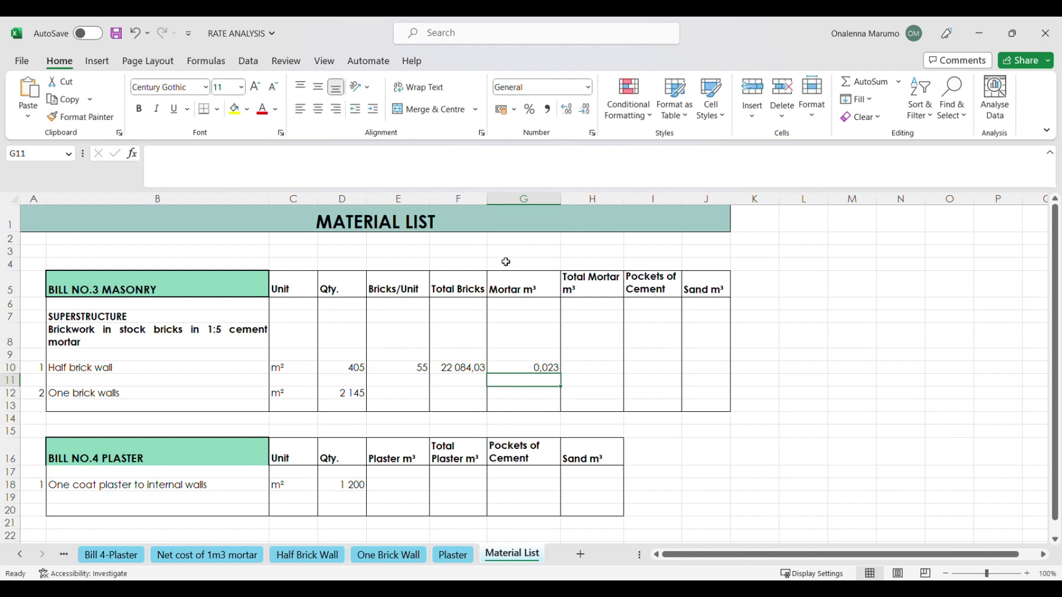
- Calculate the half brick wall's Total Mortar in H10 from quantity and mortar per unit with =D10*G10
click(592, 373)
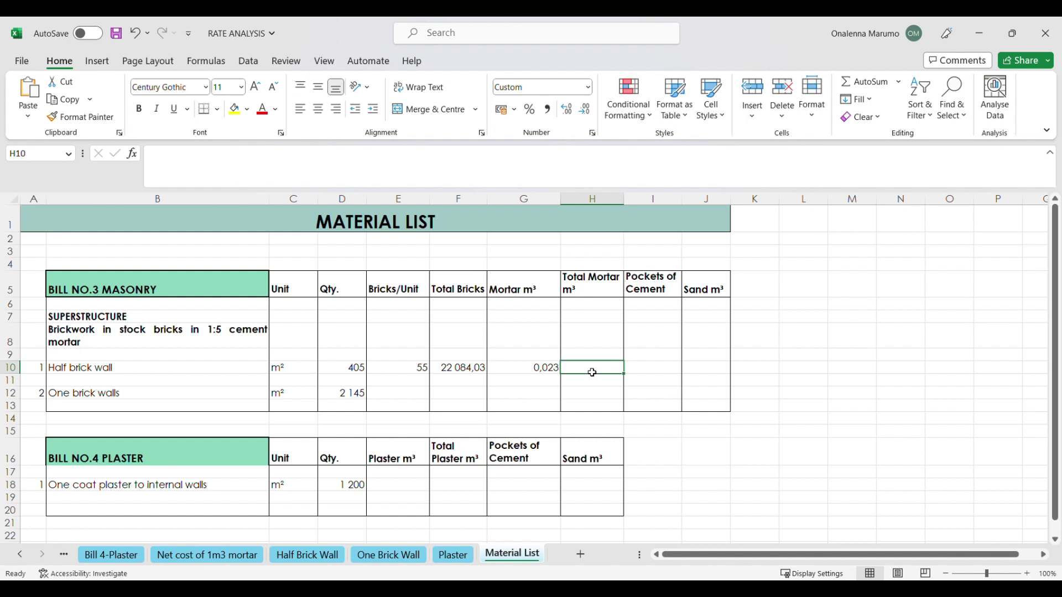
text(=)
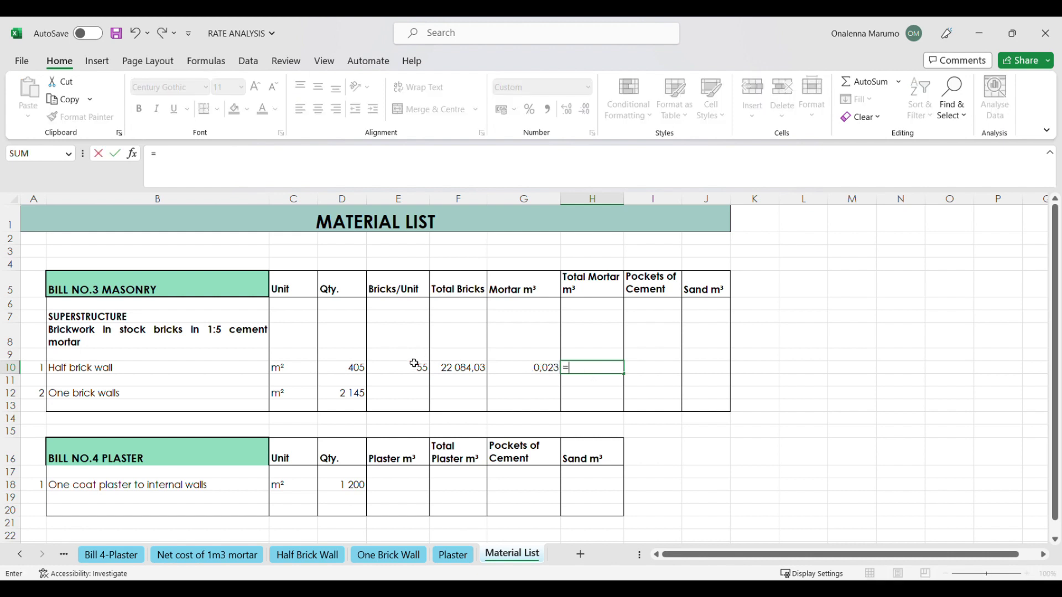
click(360, 370)
text(*)
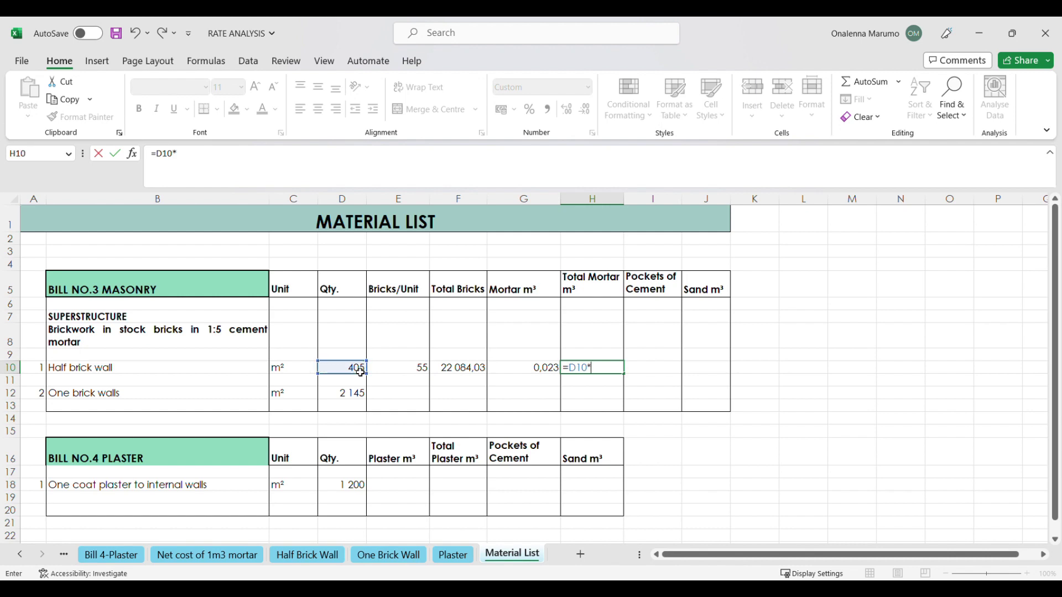
click(550, 370)
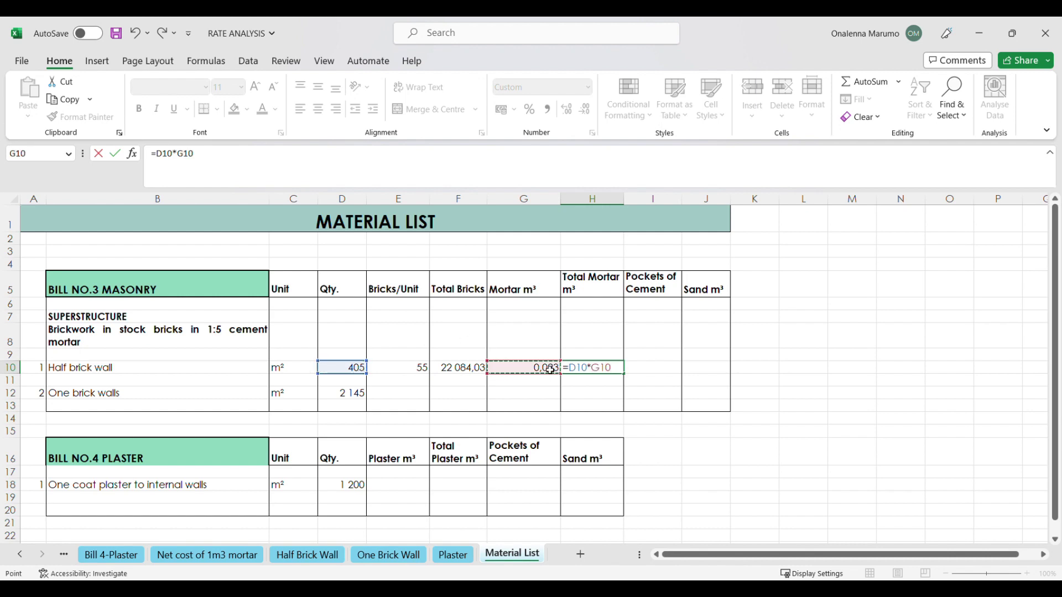
key(Return)
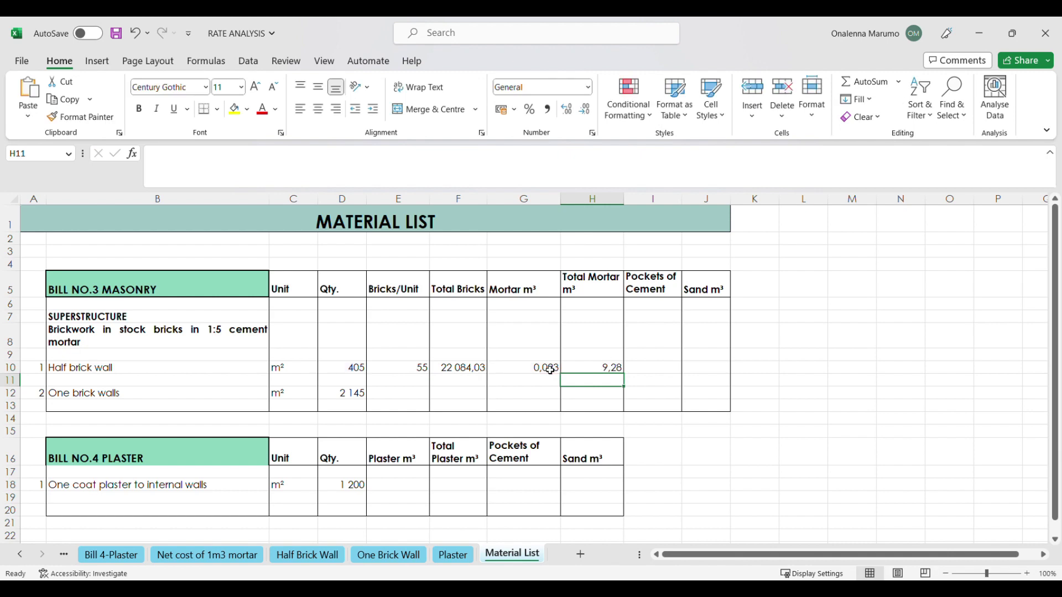
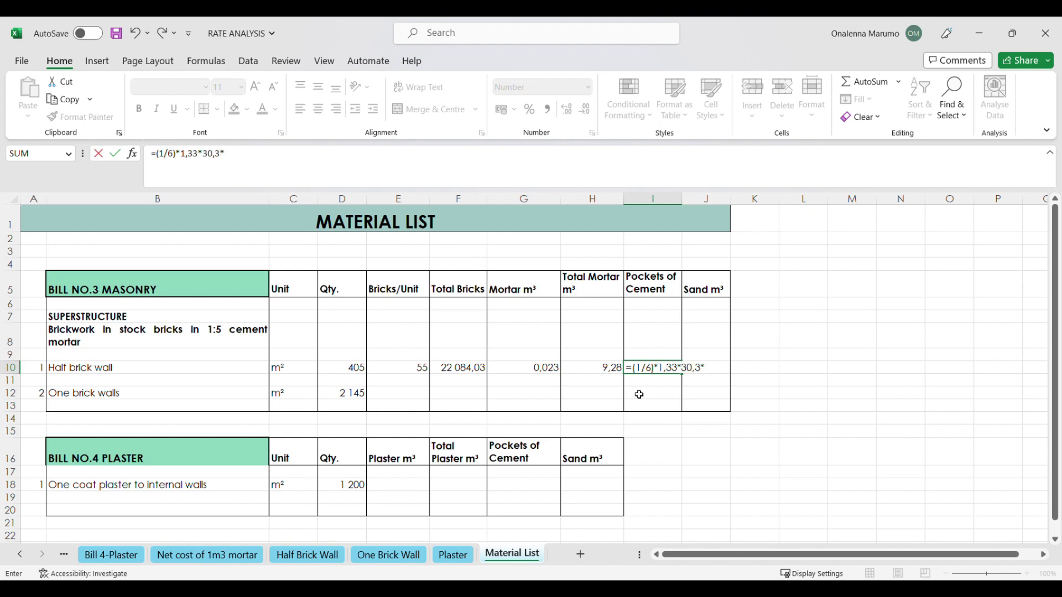
- Calculate the half brick wall's Pockets of Cement in I10 with =(1/6)*1,33*30,3*H10 and Sand in J10 with =(5/6)*1,33*H10
click(619, 372)
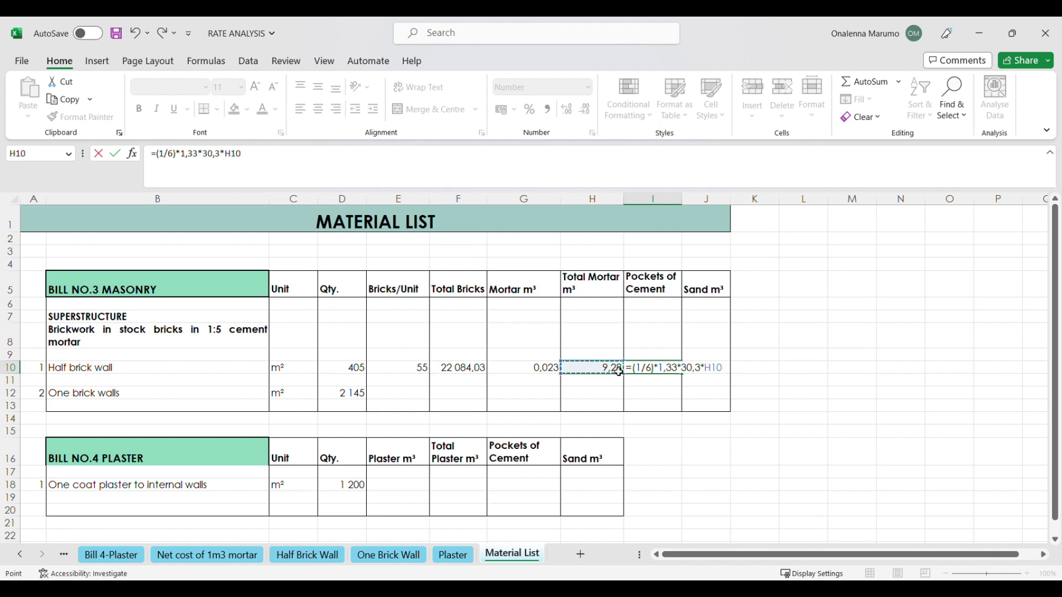
key(Return)
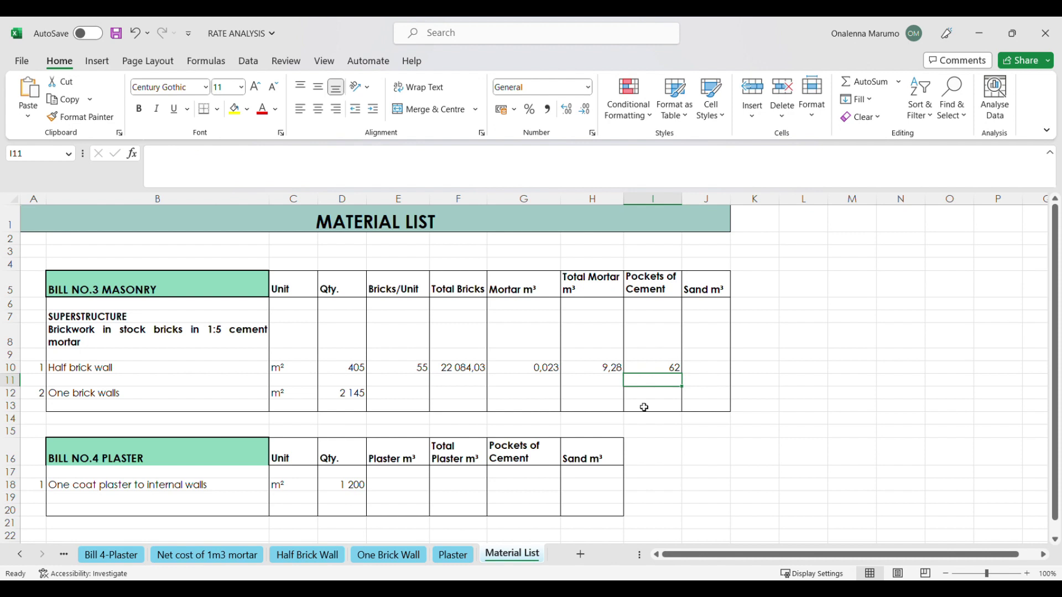
click(704, 369)
text(=(5)
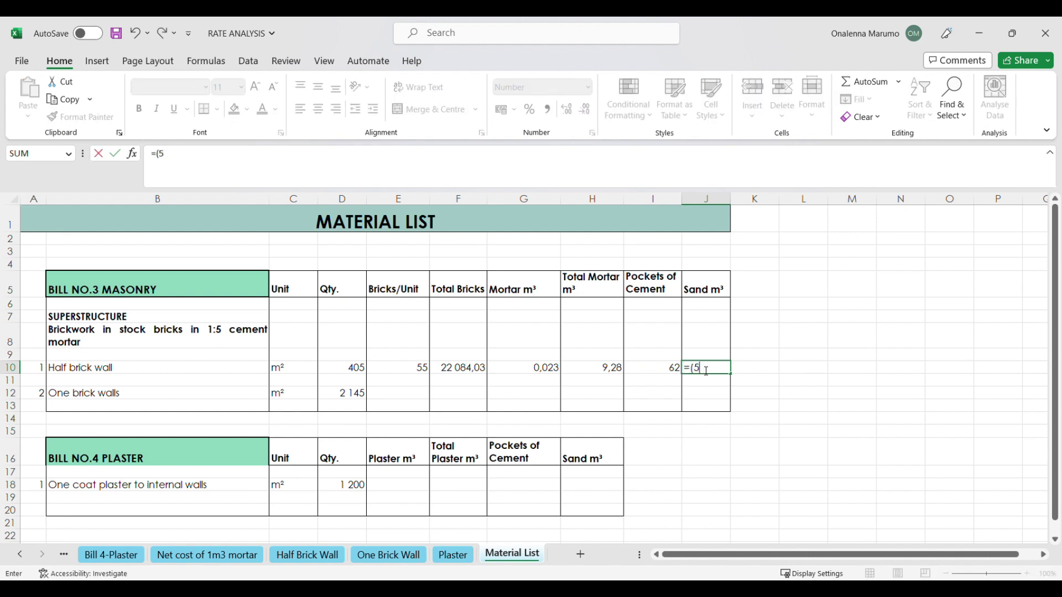
text(*6)*1,33*)
click(617, 369)
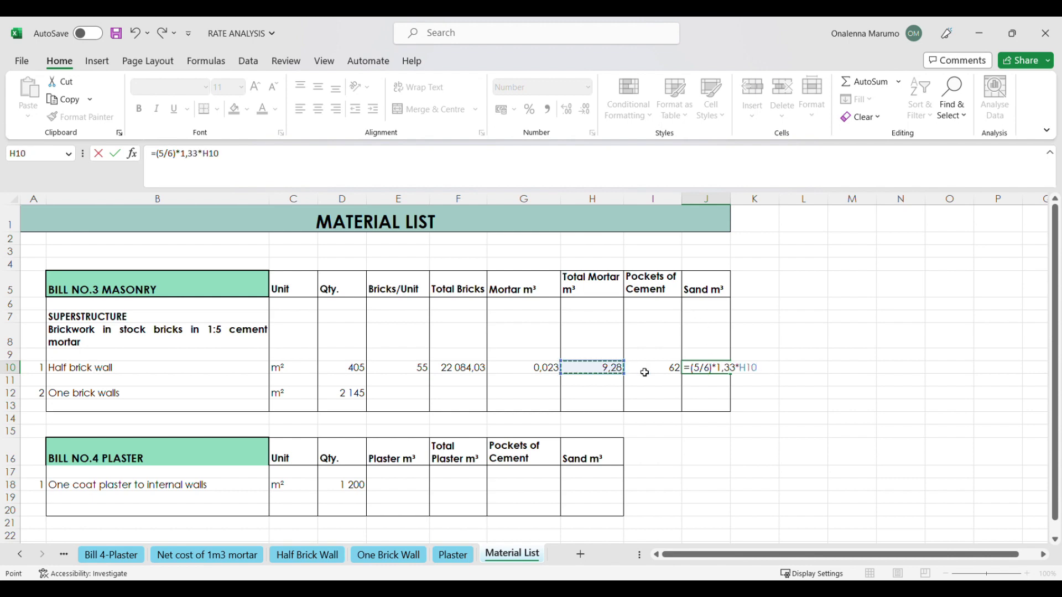
key(Return)
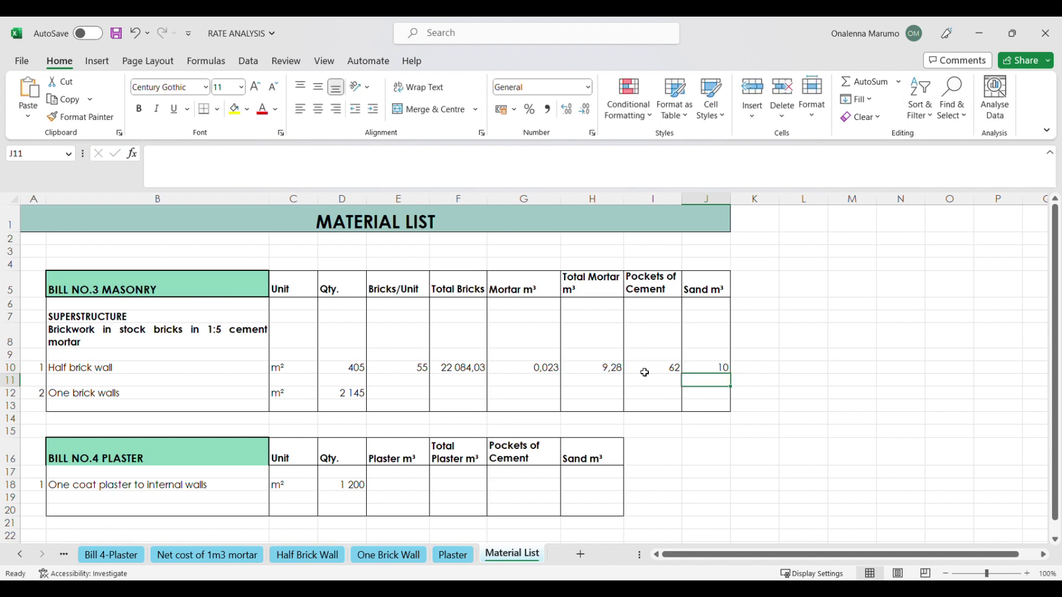
- Set up a cement cross-check beside the masonry table in L9:M10, relating 1m3 to 6,72bags and 9,28m3 to x bags
click(803, 359)
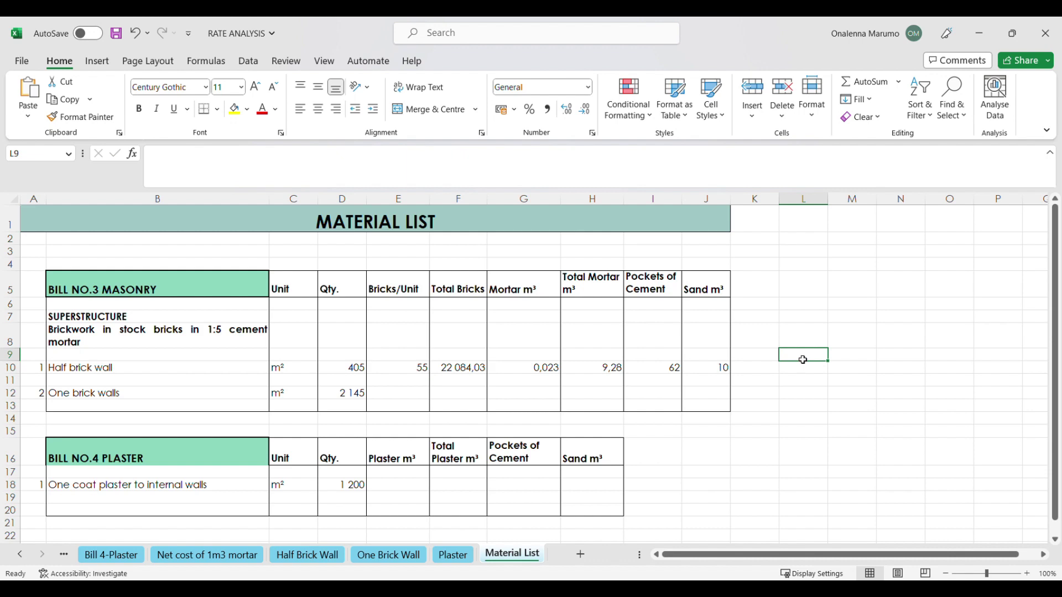
text(1m3)
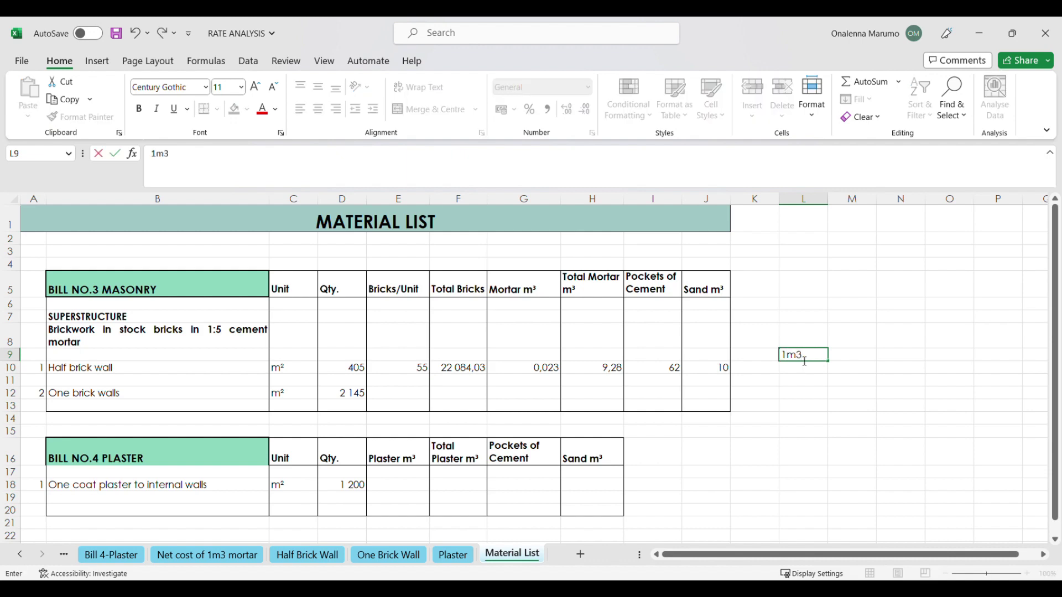
key(Tab)
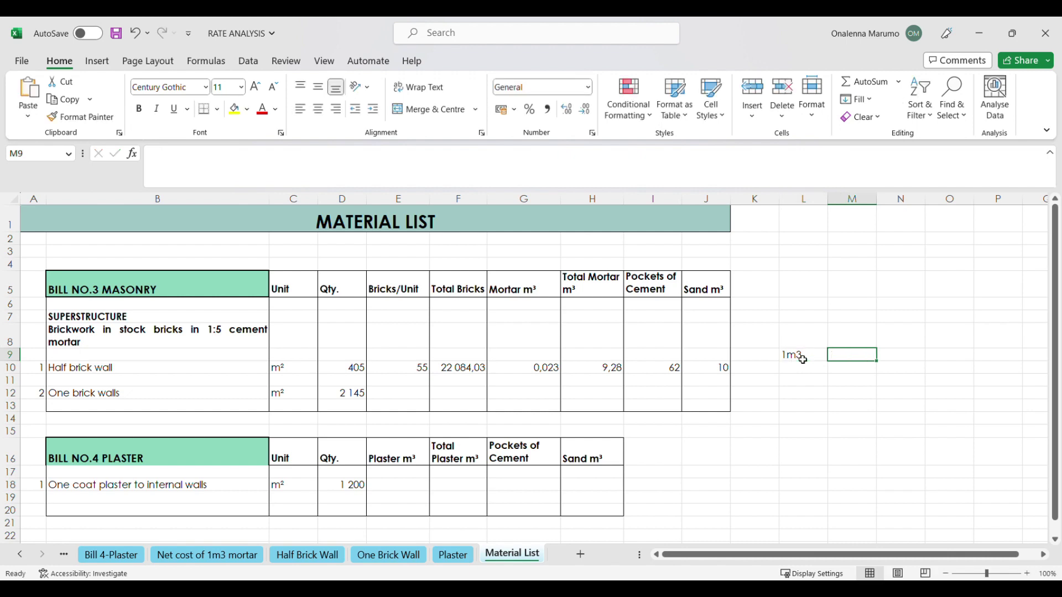
text(6,72)
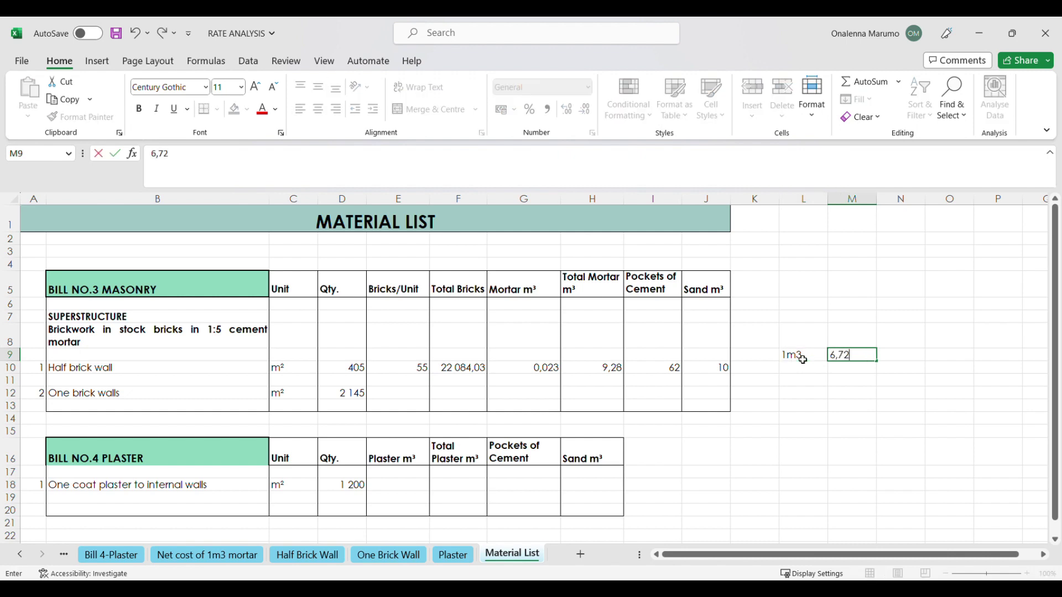
text(bags)
click(815, 370)
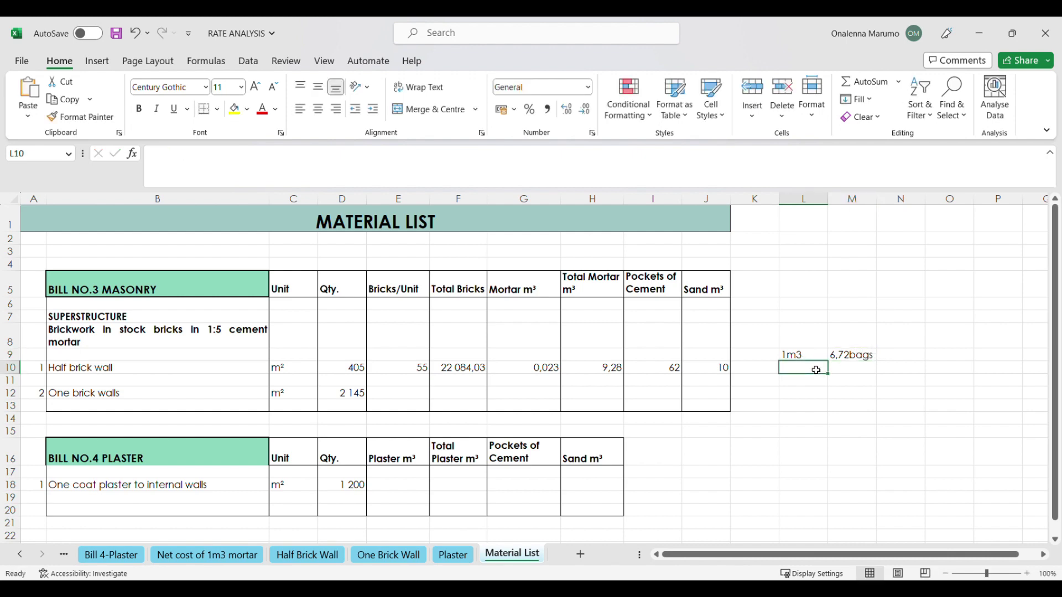
text(9,28m3)
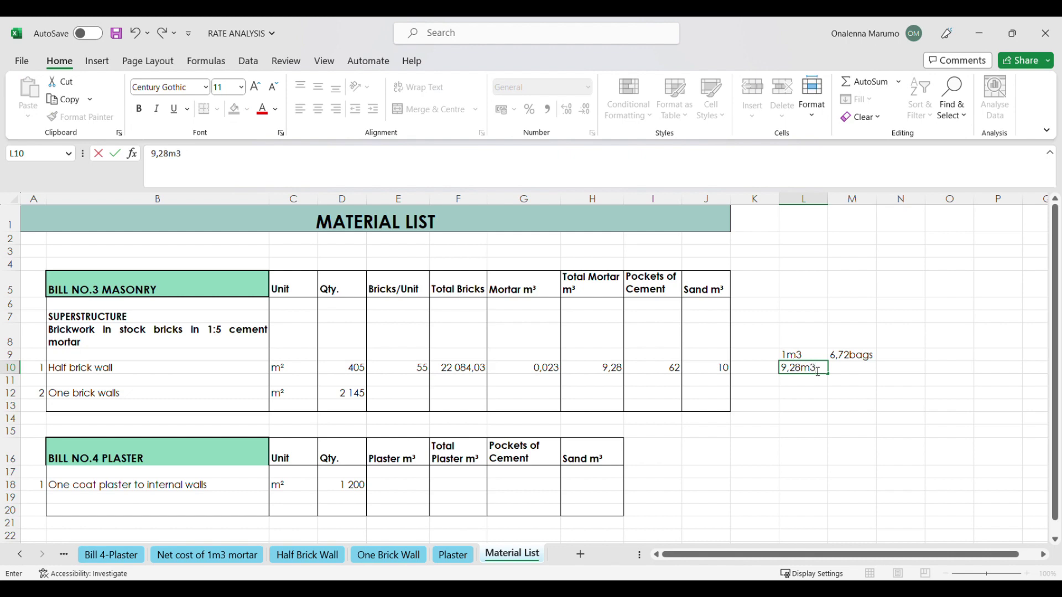
click(871, 372)
text(x)
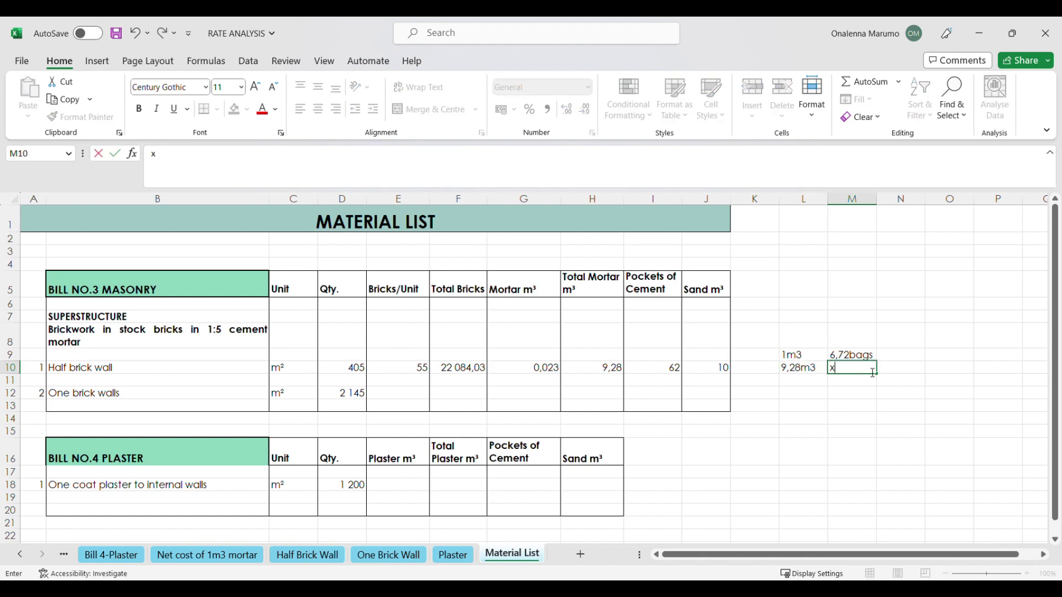
text( bags)
- Label L11 as x= and solve the bags of cement in M11 with =(6,72*9,28)/1
click(803, 382)
text(x=)
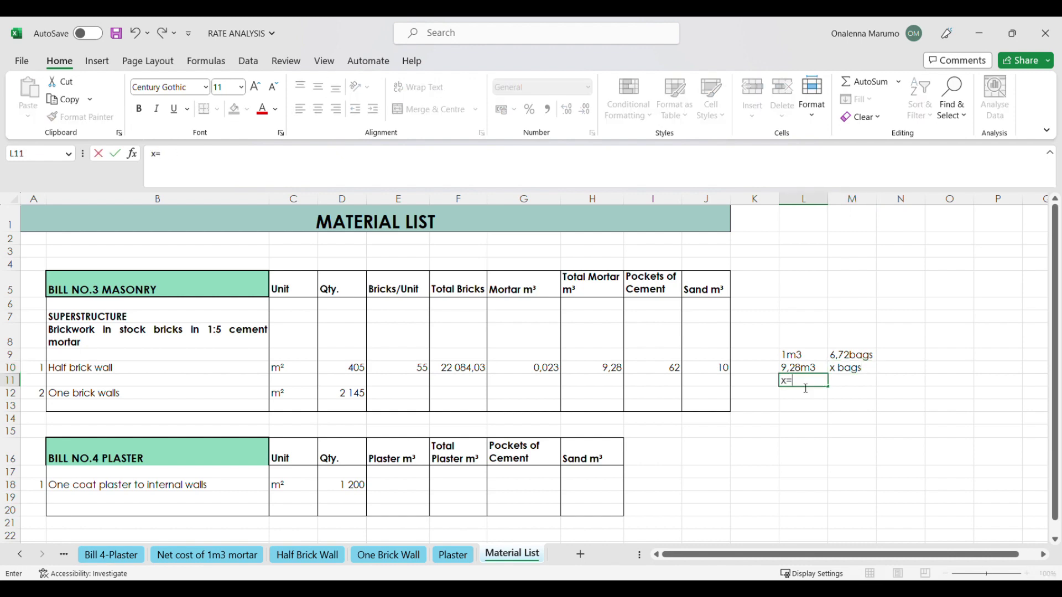
key(Tab)
text(=)
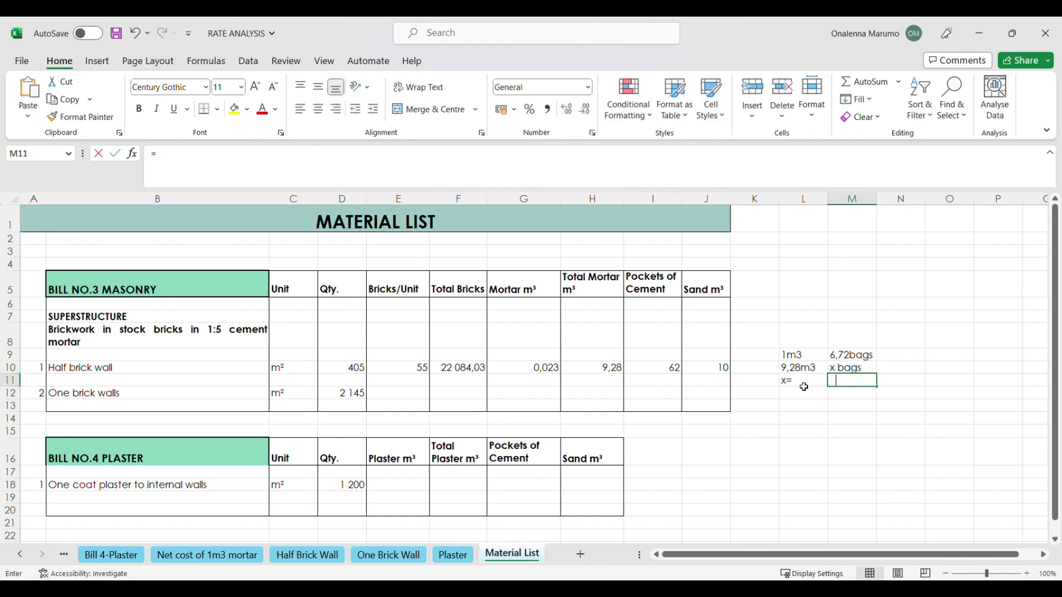
text((6,72)
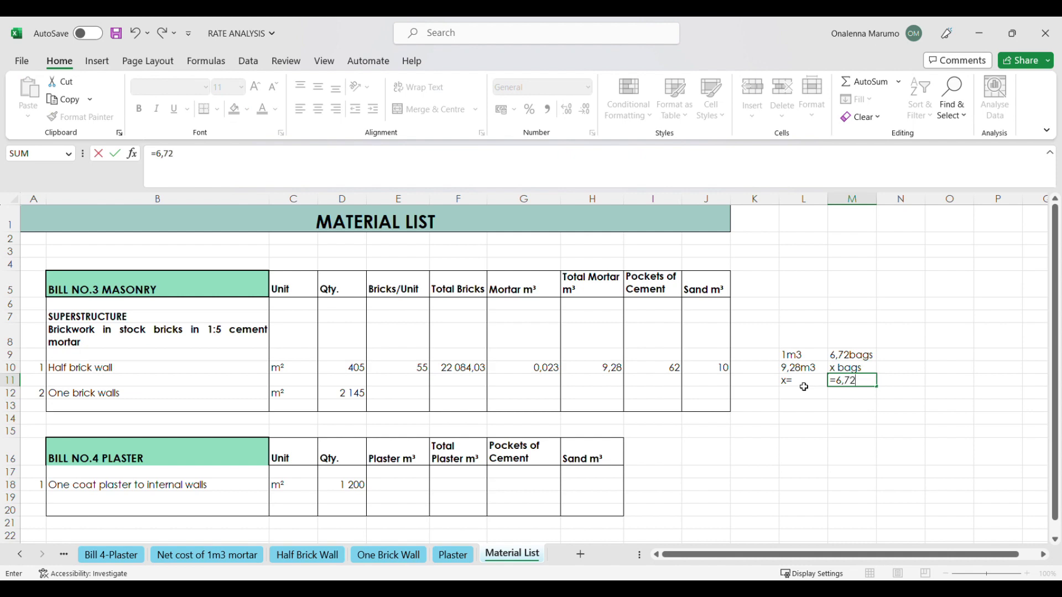
text(*9,28)
click(155, 153)
text(()
click(230, 153)
text())
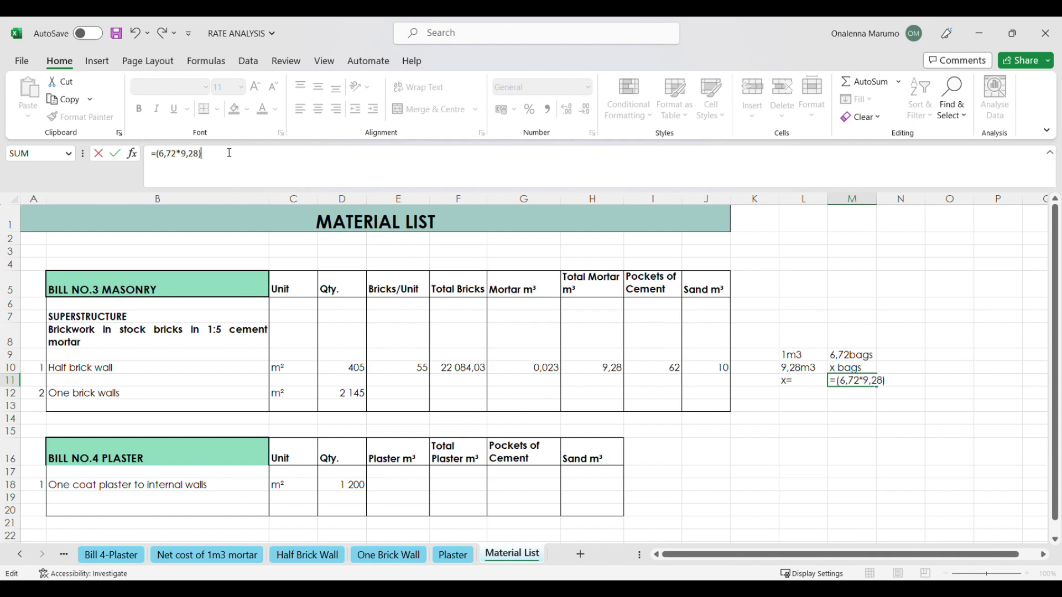
text(/)
key(BackSpace)
key(Return)
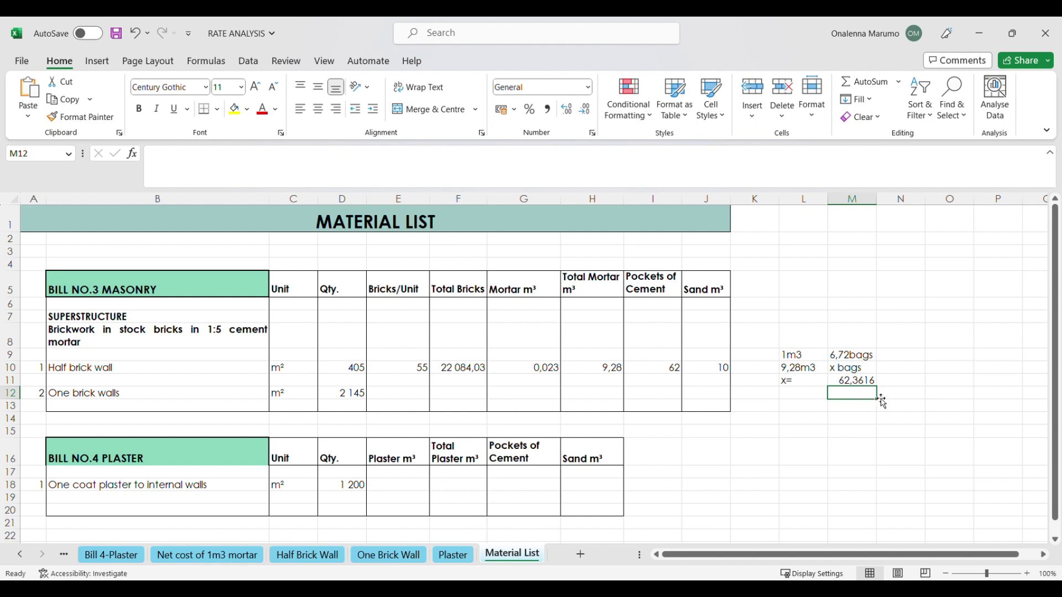
click(873, 384)
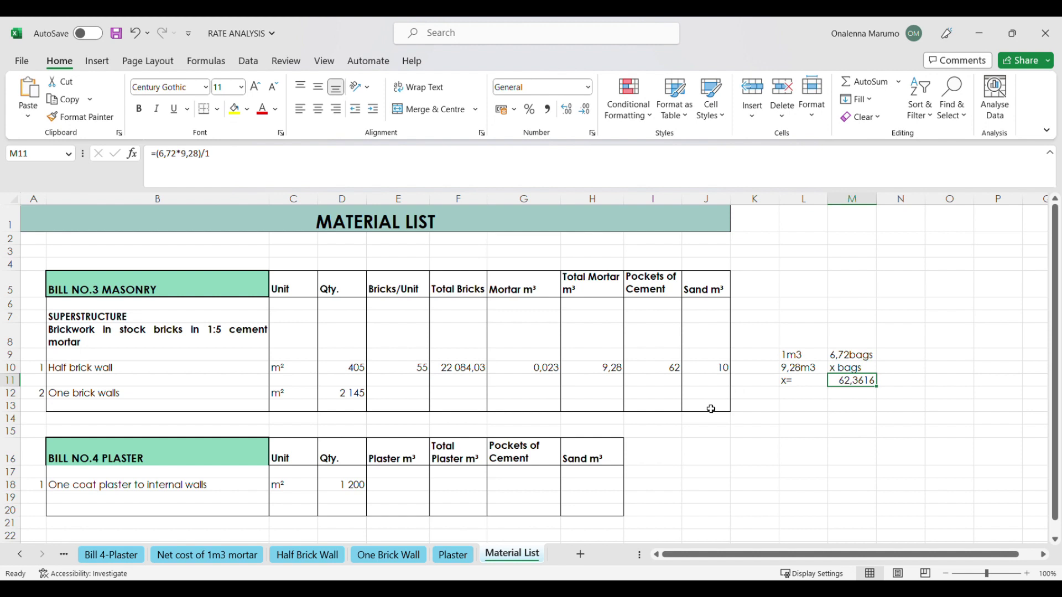
- Rework the cross-check for sand by changing M9 to 1,11m3 sand and M10 to x m3 sand
click(854, 357)
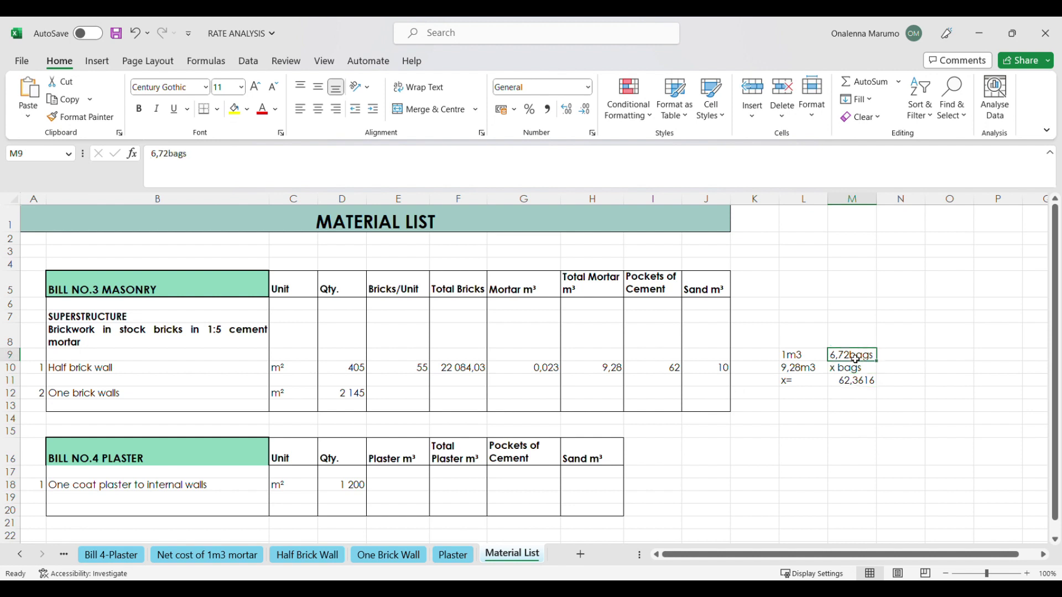
drag(184, 160, 136, 164)
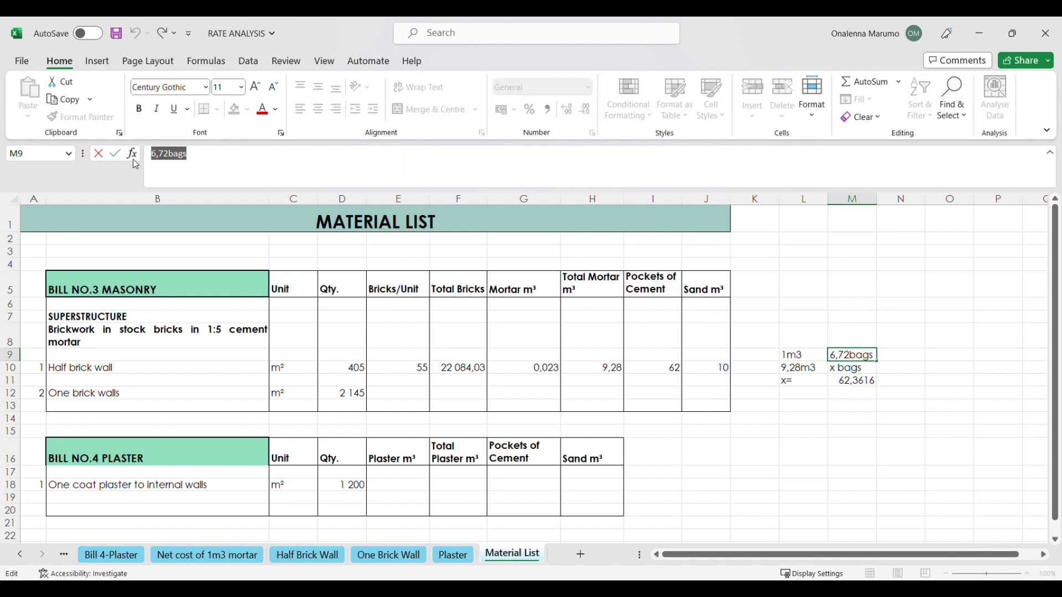
text(1,11m3 sand)
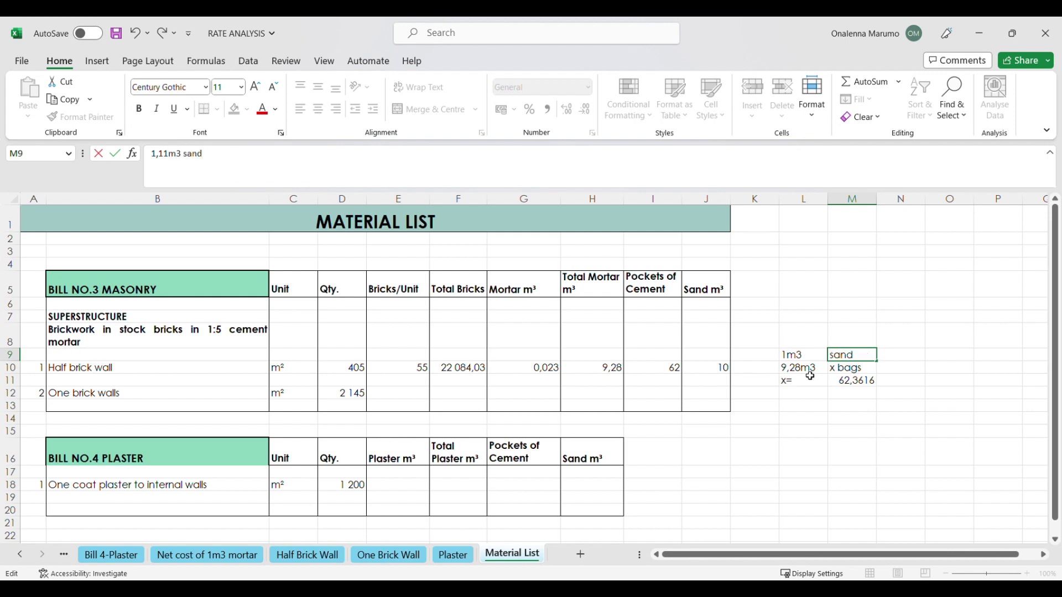
click(858, 375)
click(194, 157)
key(BackSpace)
key(BackSpace)
key(BackSpace)
key(BackSpace)
text(m3 sand)
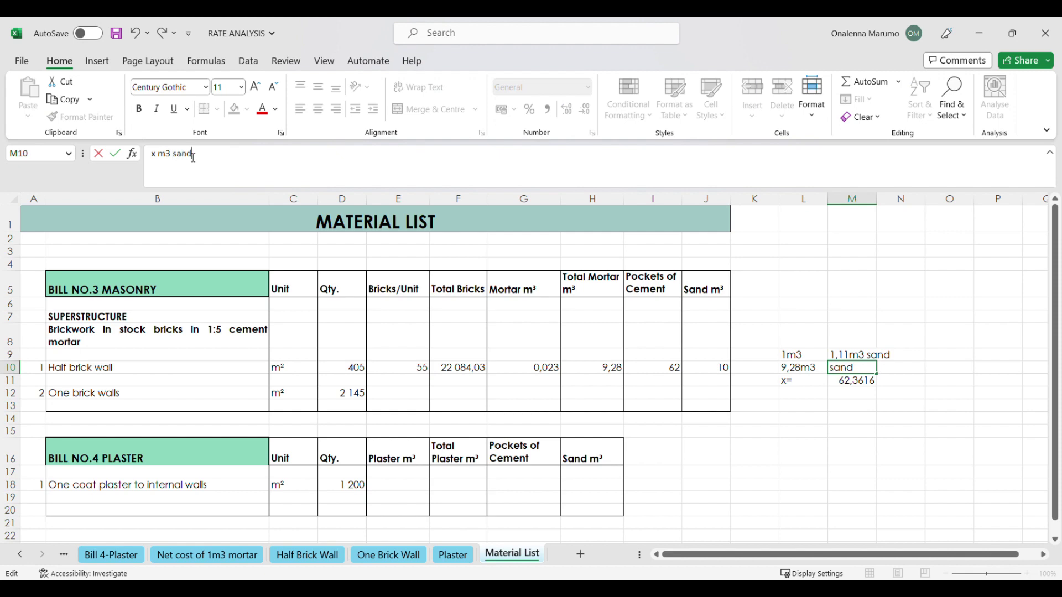
- Recalculate M11 for sand with =9,28*1,11, and clear the cross-check cells beside the masonry table
click(867, 386)
double_click(868, 386)
key(Escape)
key(Delete)
text(=9,28*1,11)
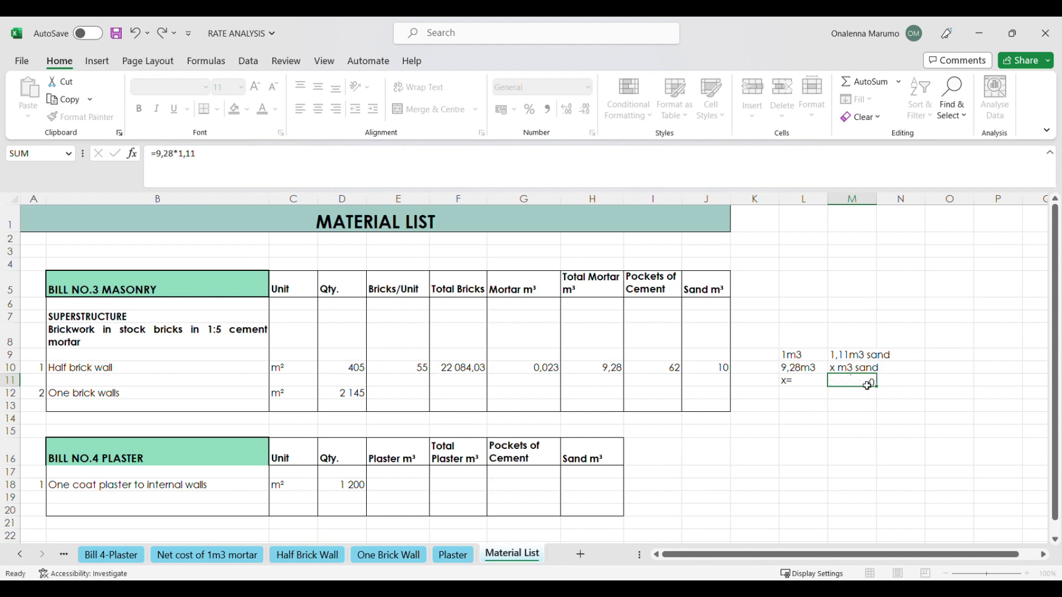
key(Return)
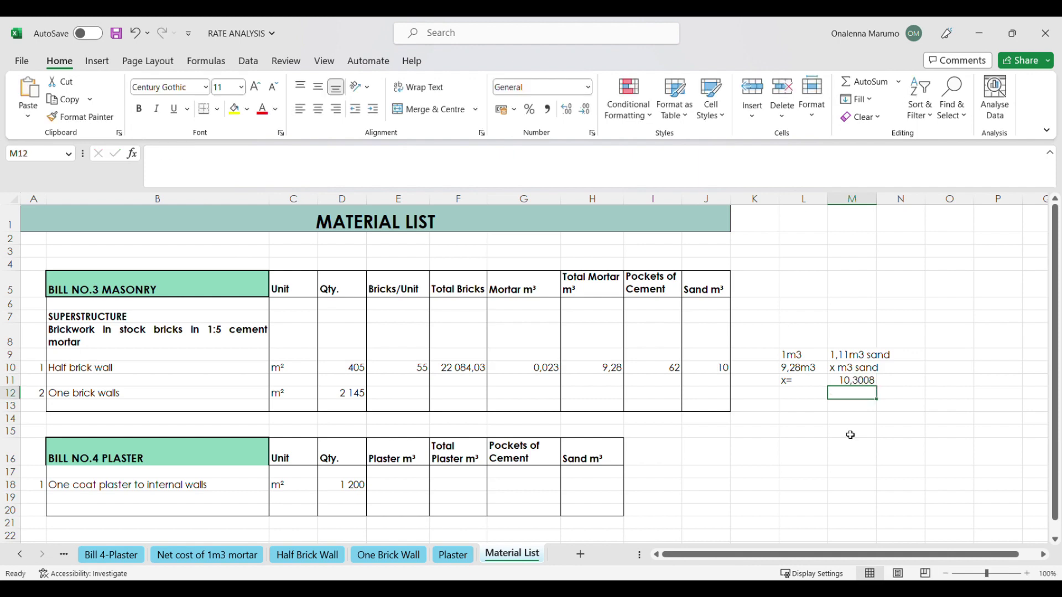
drag(804, 316, 902, 380)
key(Delete)
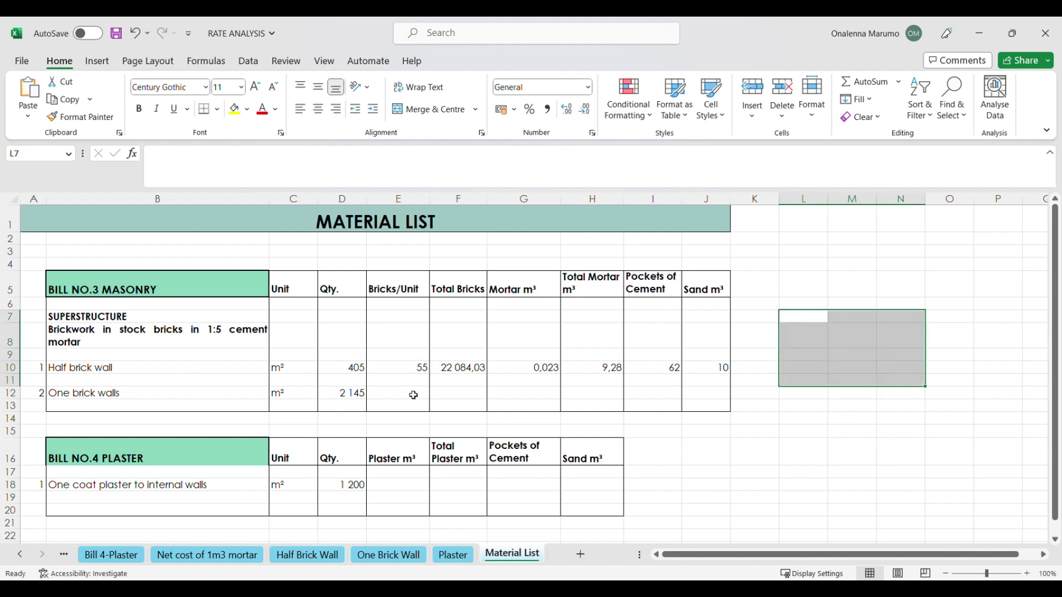
- Link the one brick walls' Bricks/Unit in E12 to the number of bricks per m² with ='One Brick Wall'!O23
click(413, 395)
text(=)
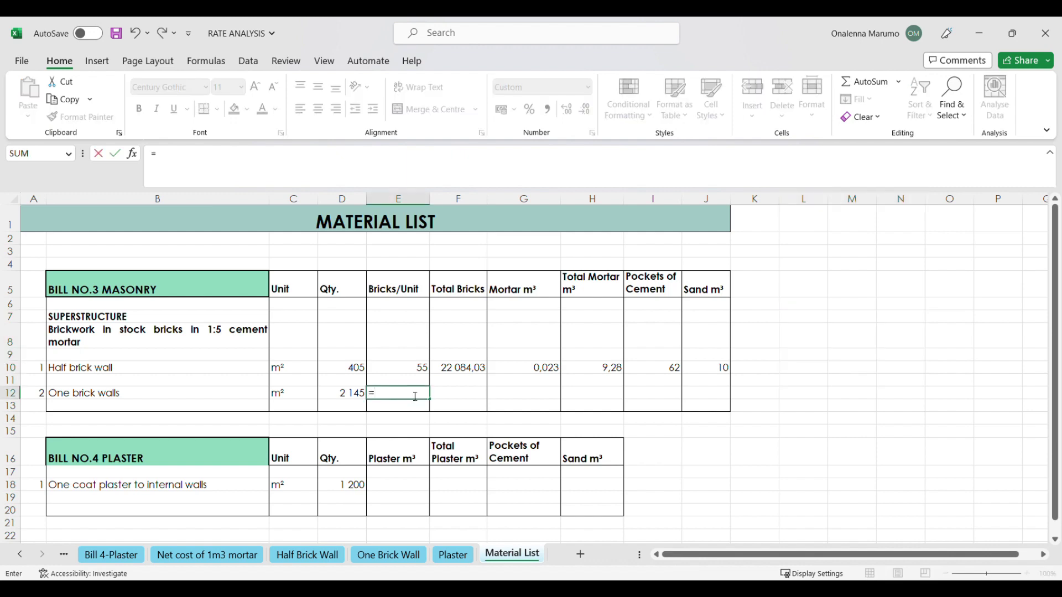
click(388, 554)
click(907, 415)
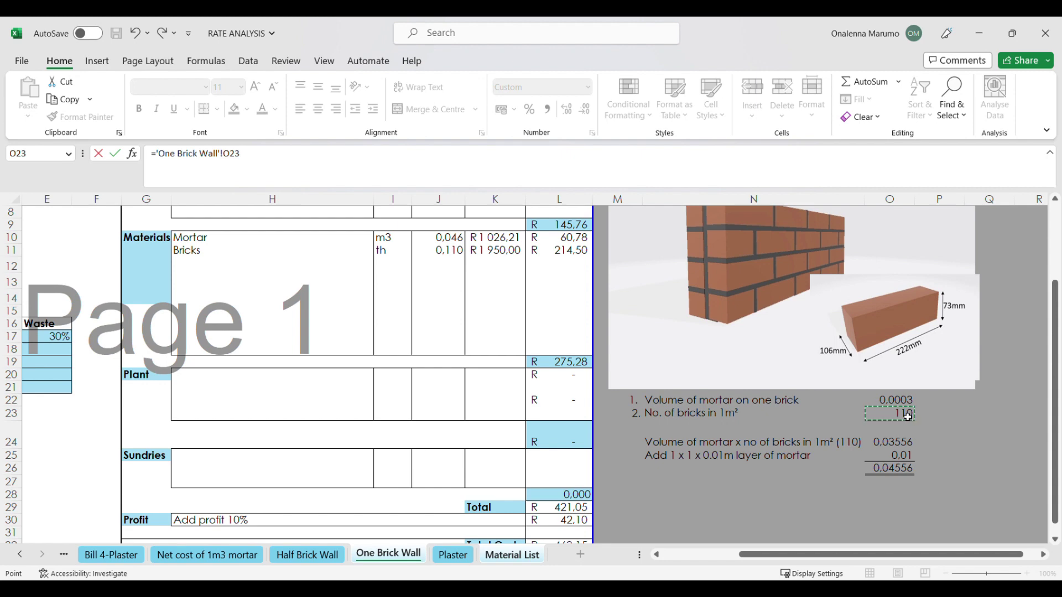
key(Return)
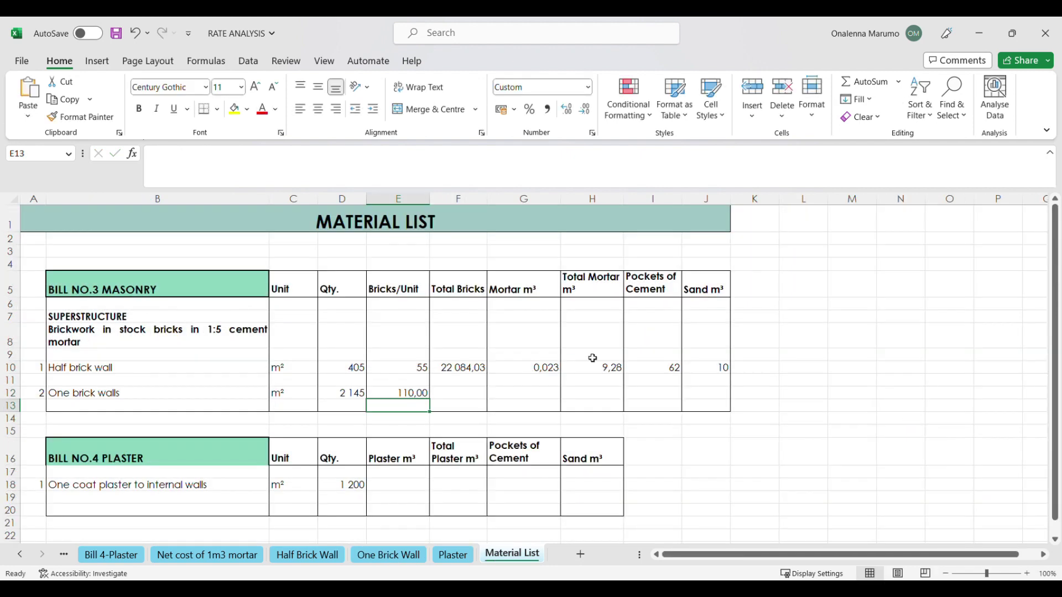
- Calculate the one brick walls' Total Bricks in F12 from quantity and bricks per unit with =D12*E12
click(484, 398)
text(=)
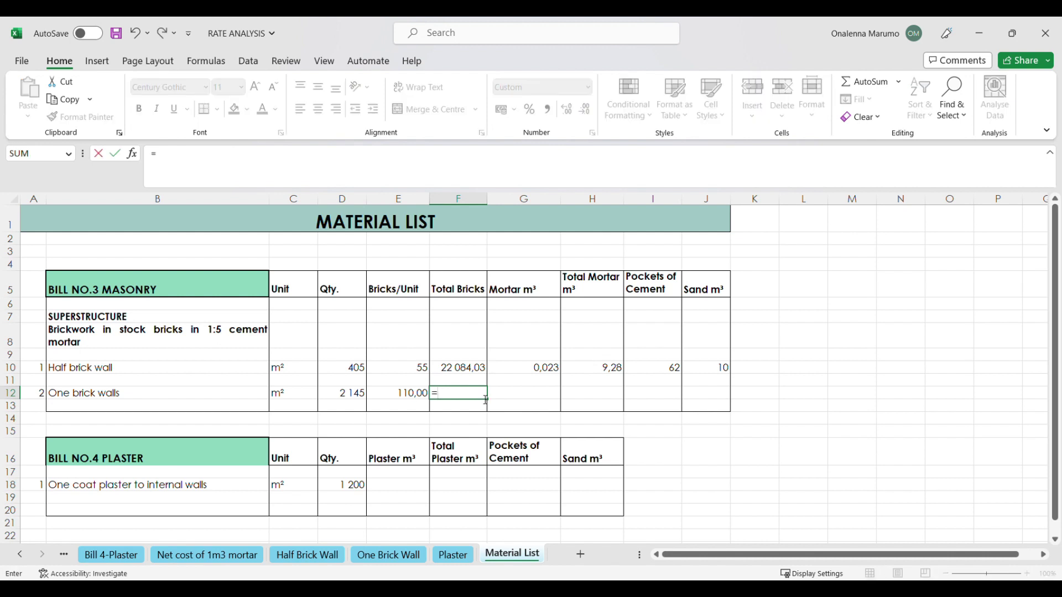
click(357, 399)
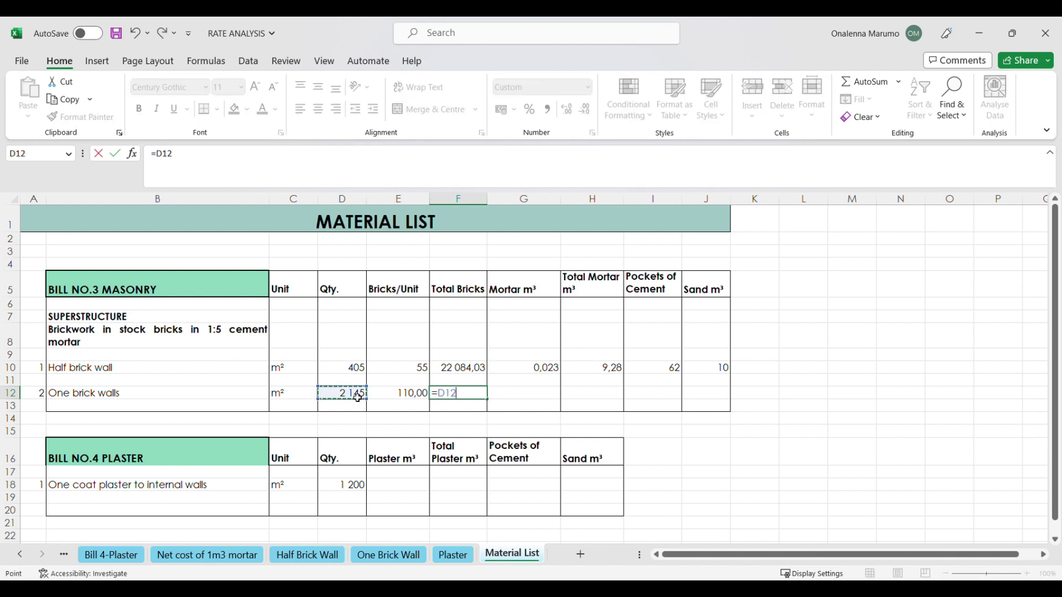
text(*)
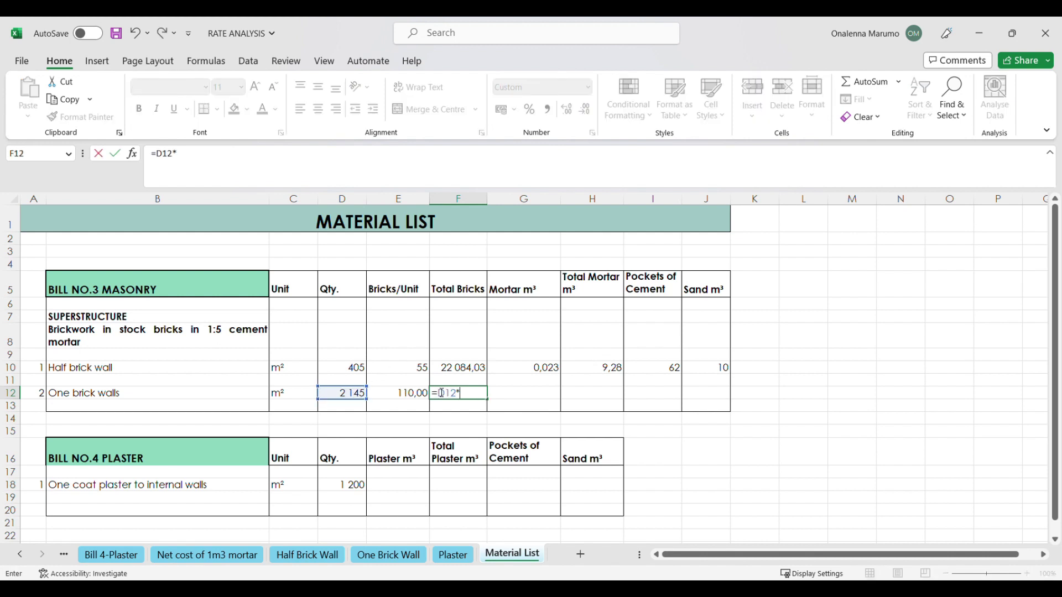
click(414, 394)
key(Return)
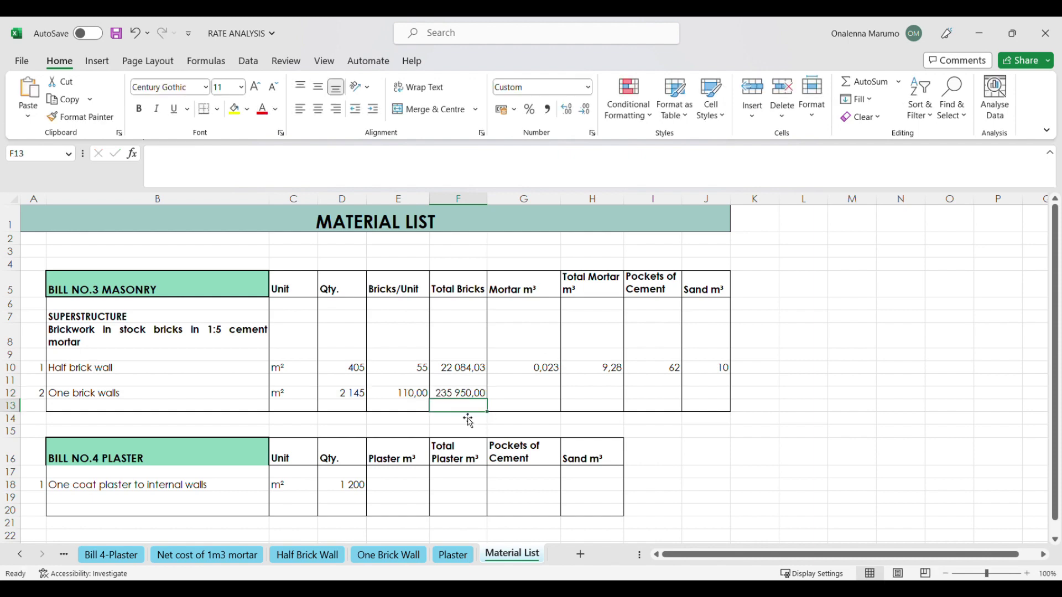
- Link the one brick walls' Mortar m³ in G12 to the total mortar volume per m² with ='One Brick Wall'!O26
click(520, 393)
text(=)
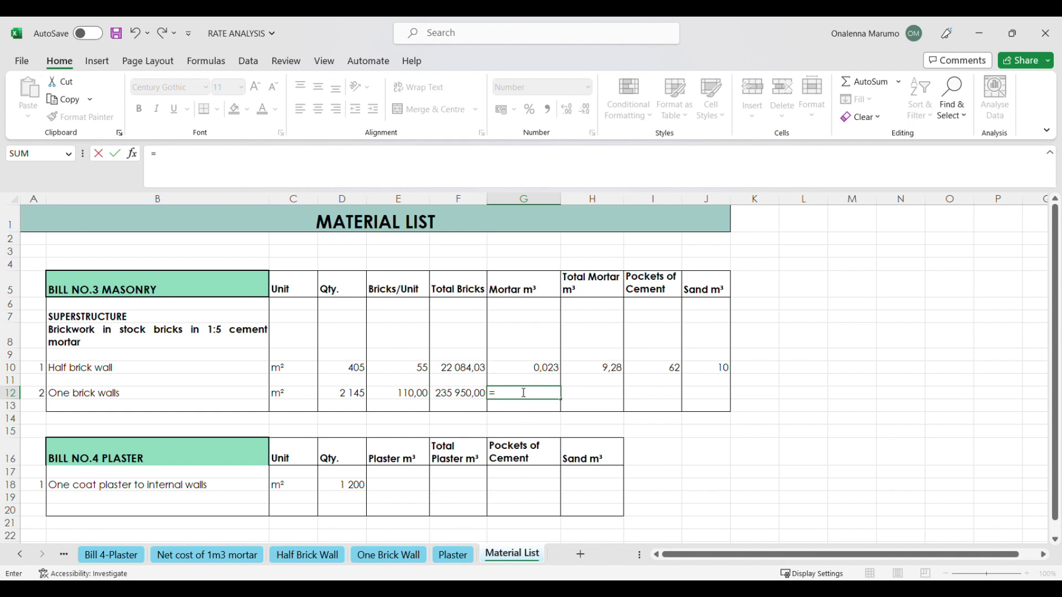
click(412, 556)
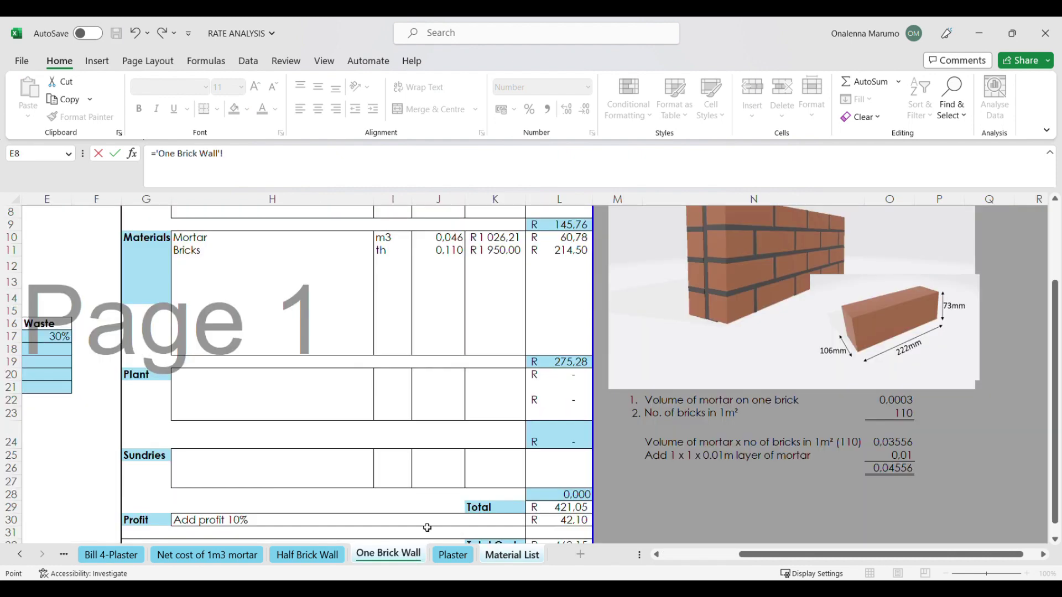
click(909, 475)
key(Return)
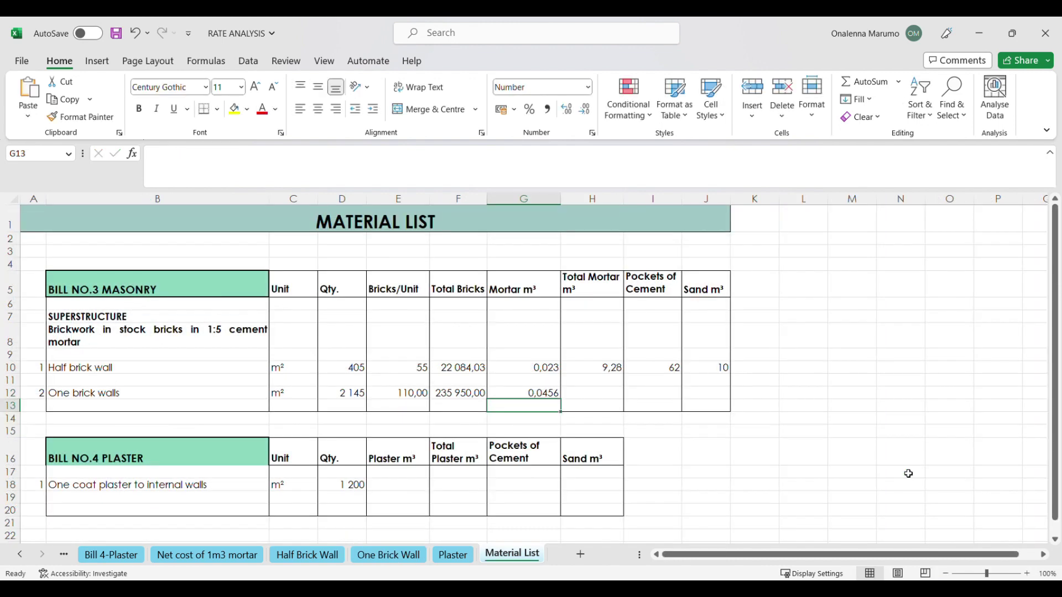
- Add 30% waste to the one brick walls' mortar in G12 with ='One Brick Wall'!O26*1,3
click(550, 397)
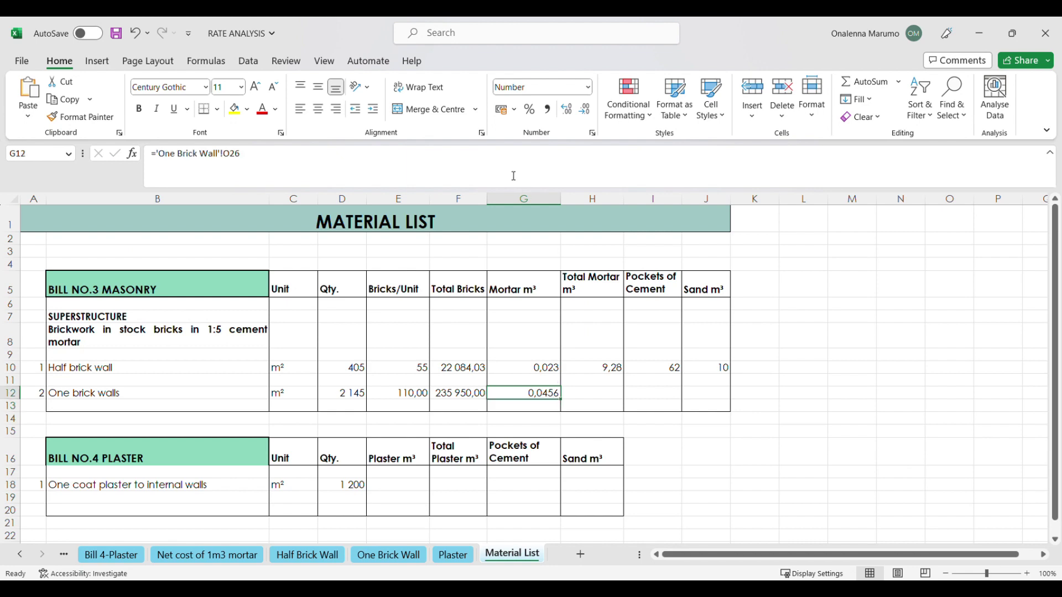
click(397, 157)
text(*1,3)
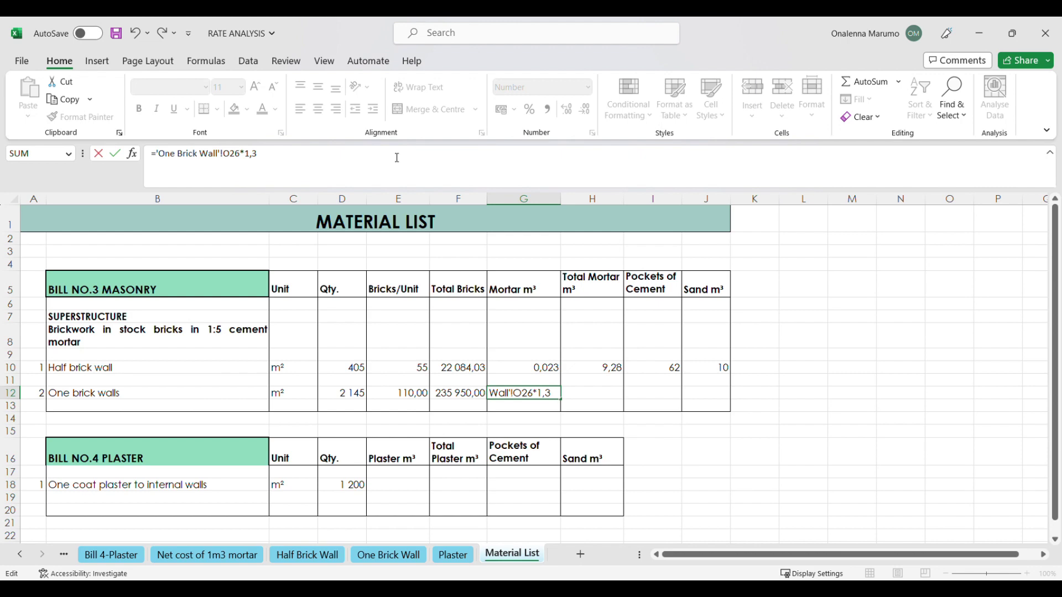
key(Return)
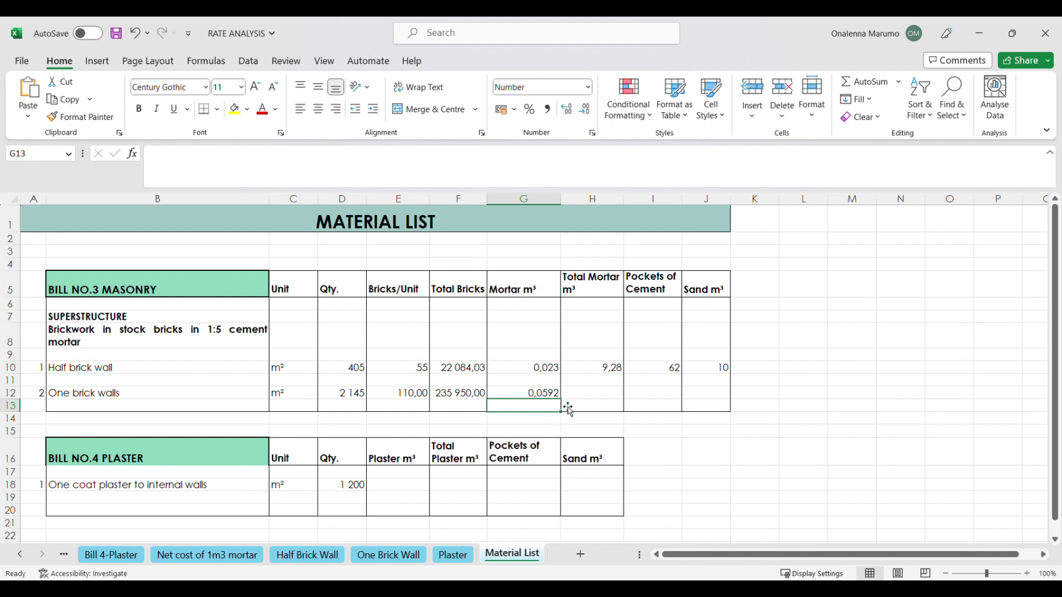
- Calculate the one brick walls' Total Mortar m³ in H12 from quantity and mortar per unit with =D12*G12
click(600, 399)
text(=)
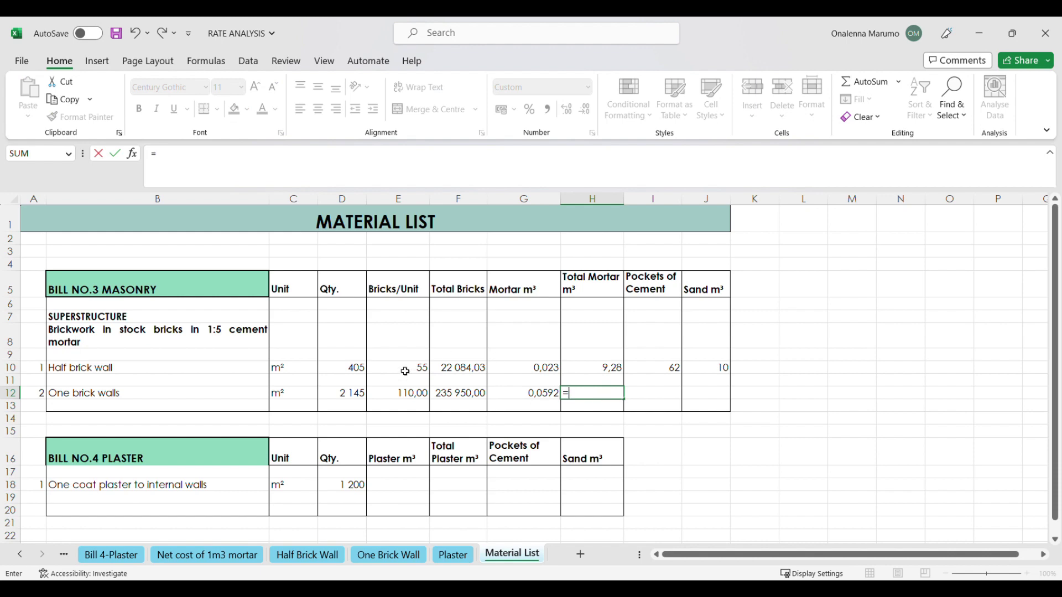
click(357, 396)
text(*)
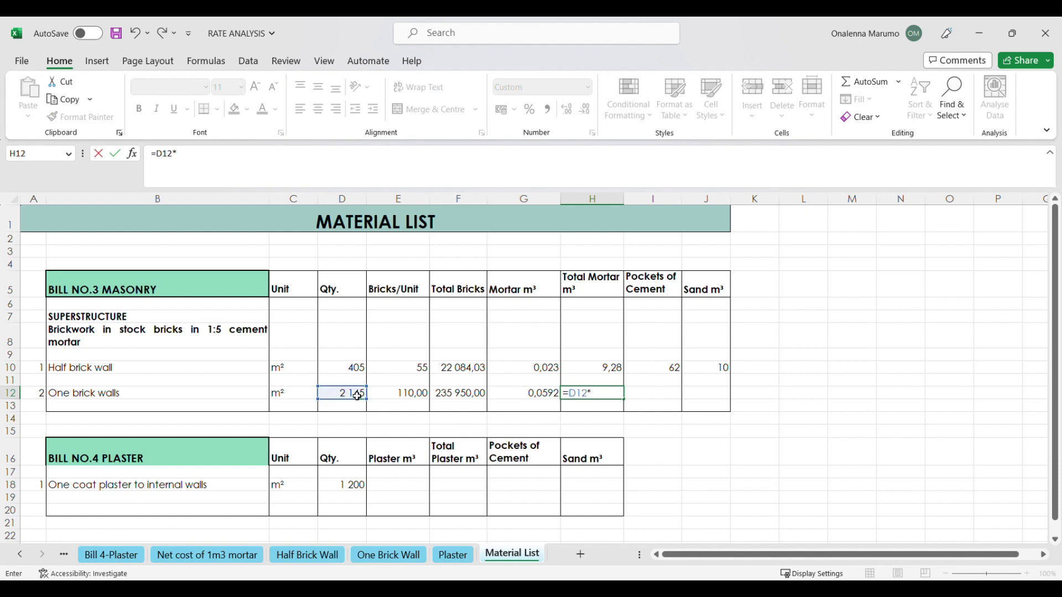
click(540, 394)
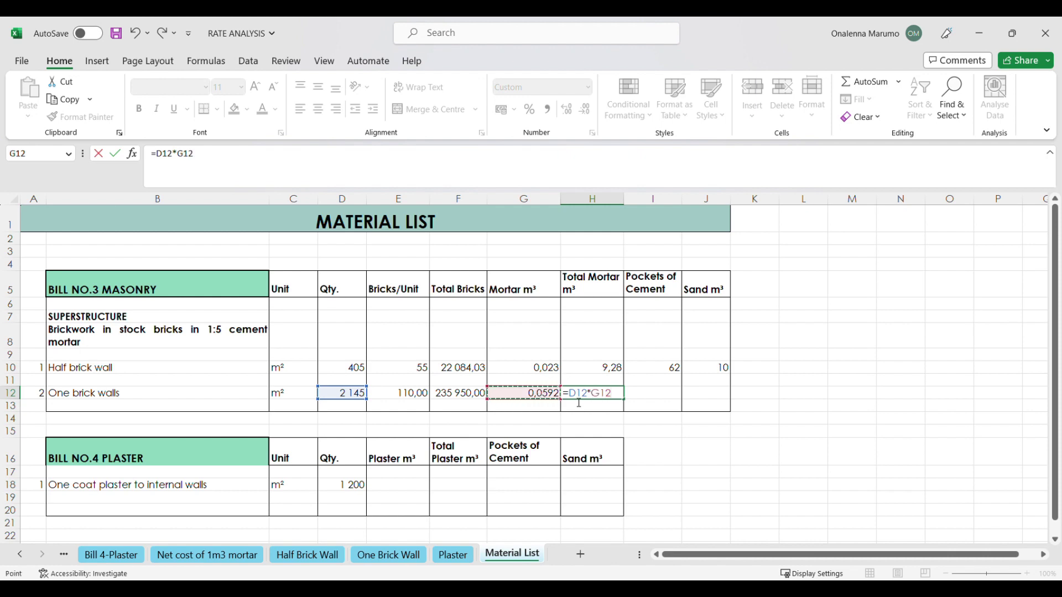
key(Return)
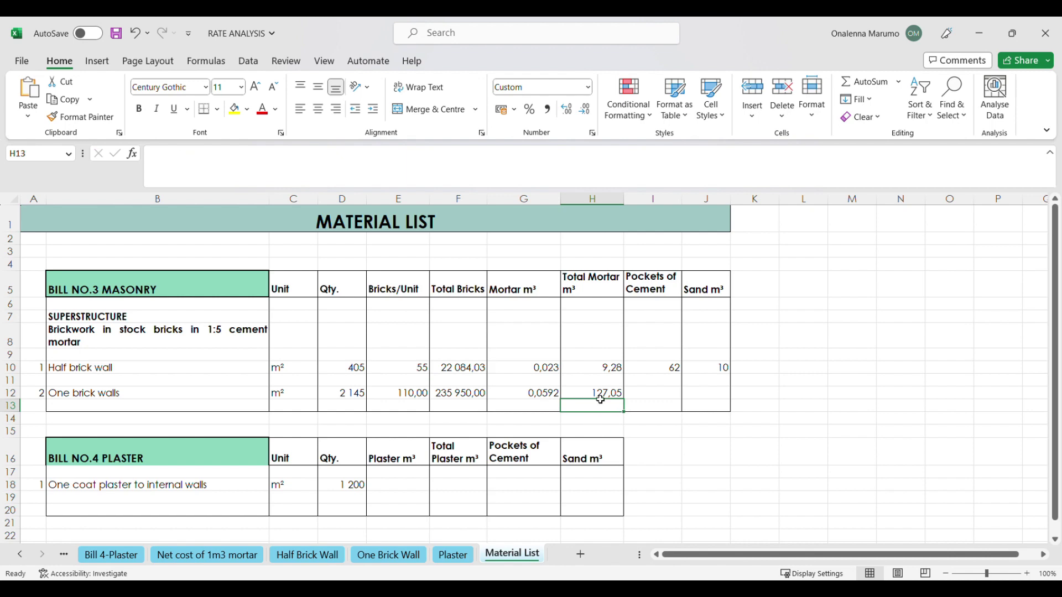
- Calculate the one brick walls' Pockets of Cement in I12 from the total mortar with =(1/6)*1,33*30,3*H12
click(667, 395)
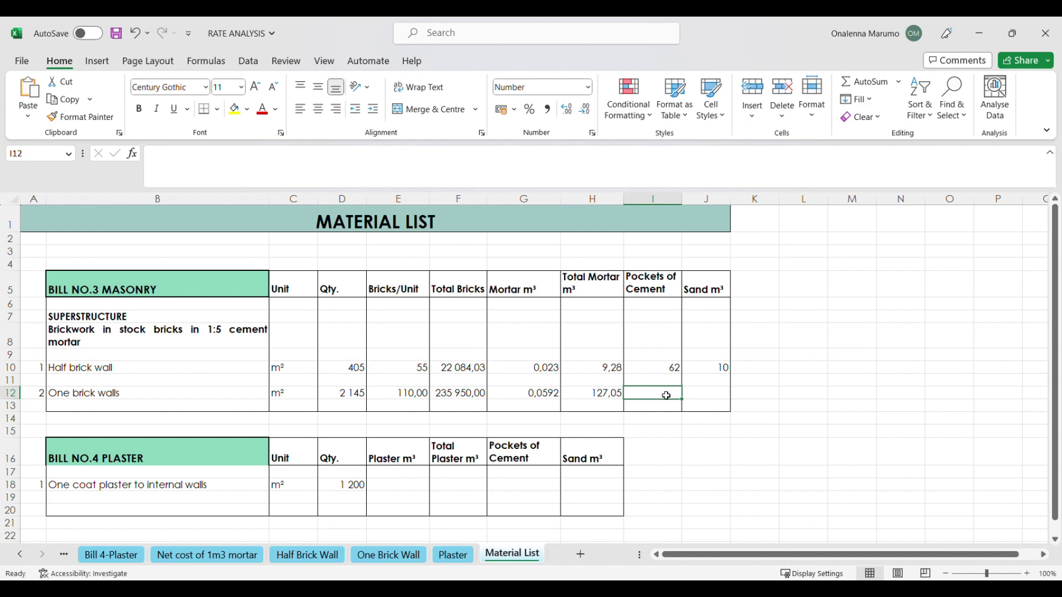
text(=)
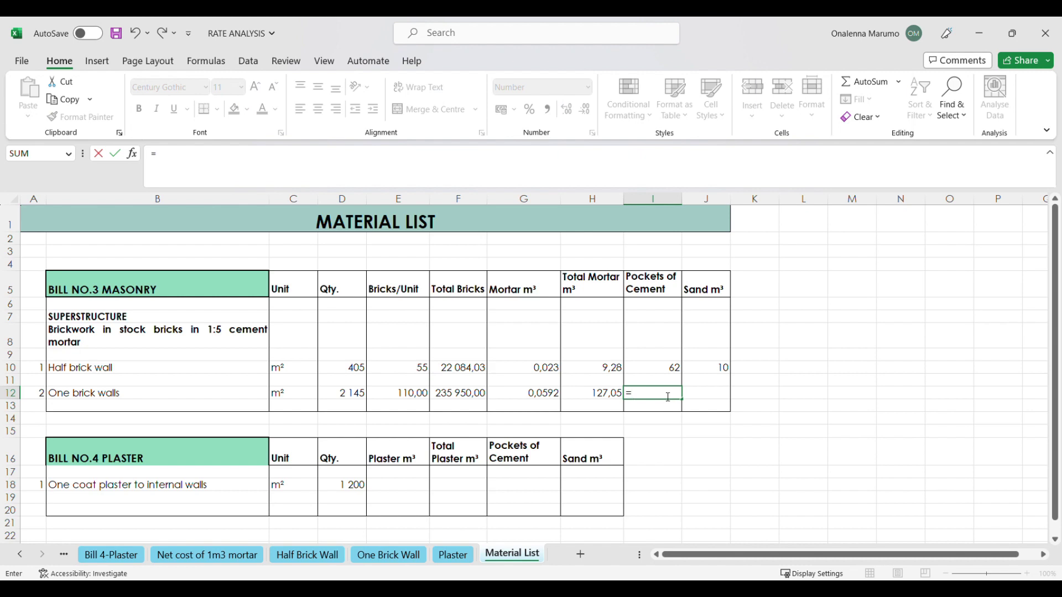
text((1/6)*1,33*30,3*)
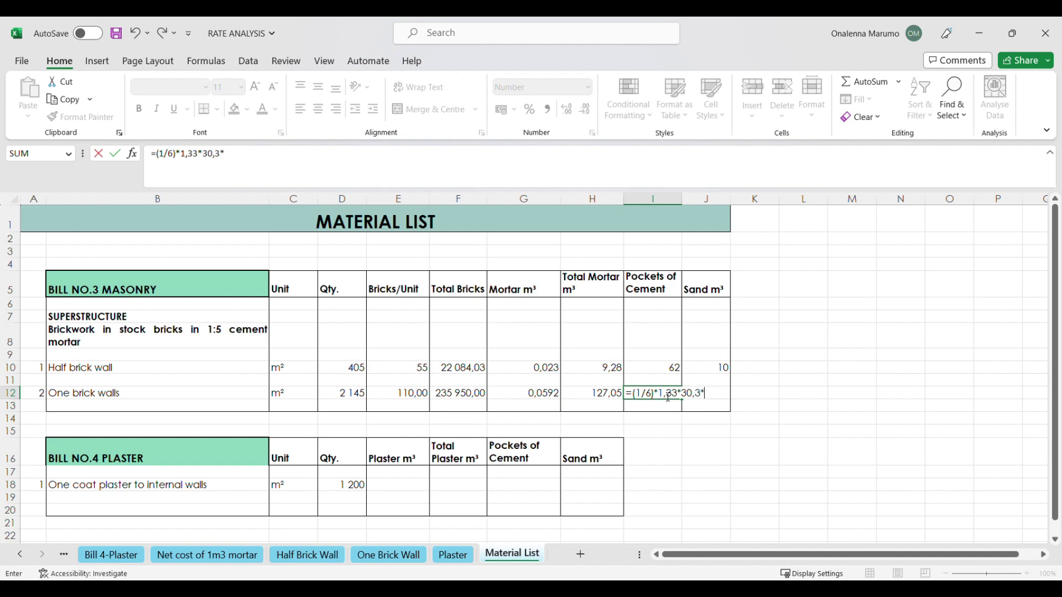
click(612, 397)
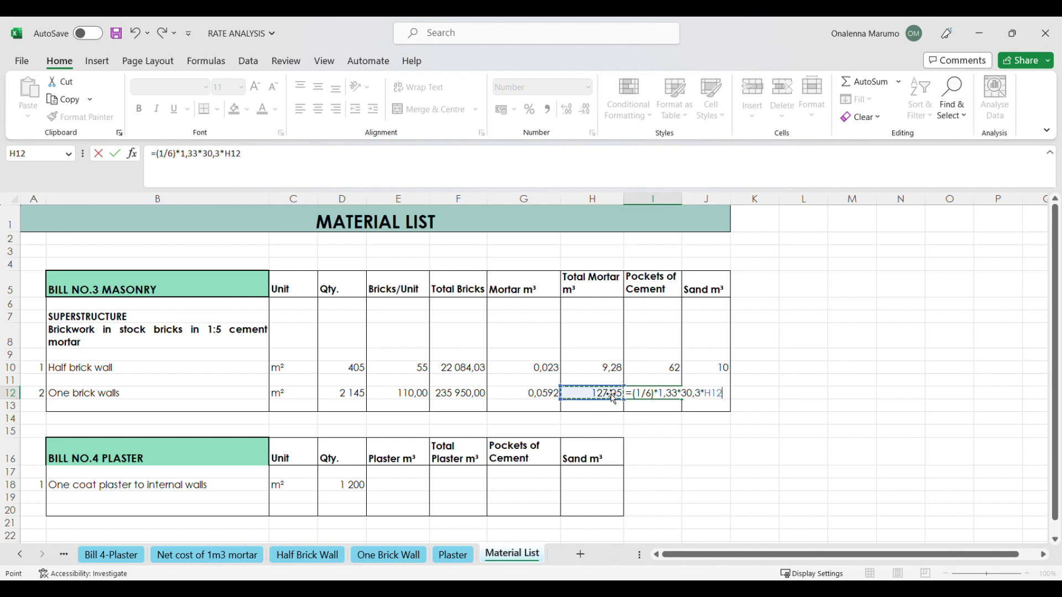
key(Return)
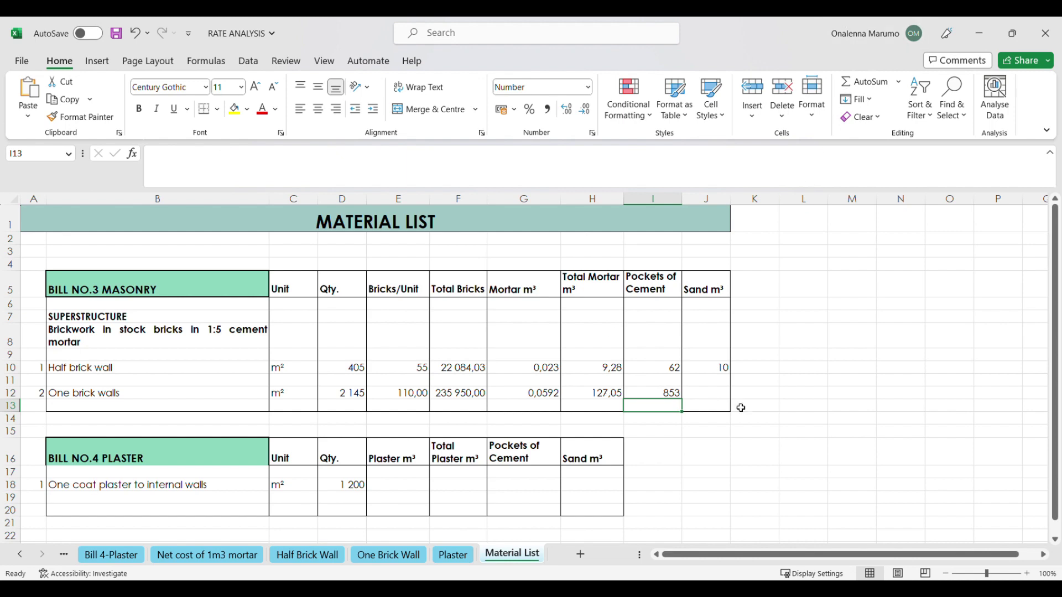
- Calculate the one brick walls' Sand m³ in J12 from the total mortar with =(5/6)*1,33*H12
click(713, 396)
text(=)
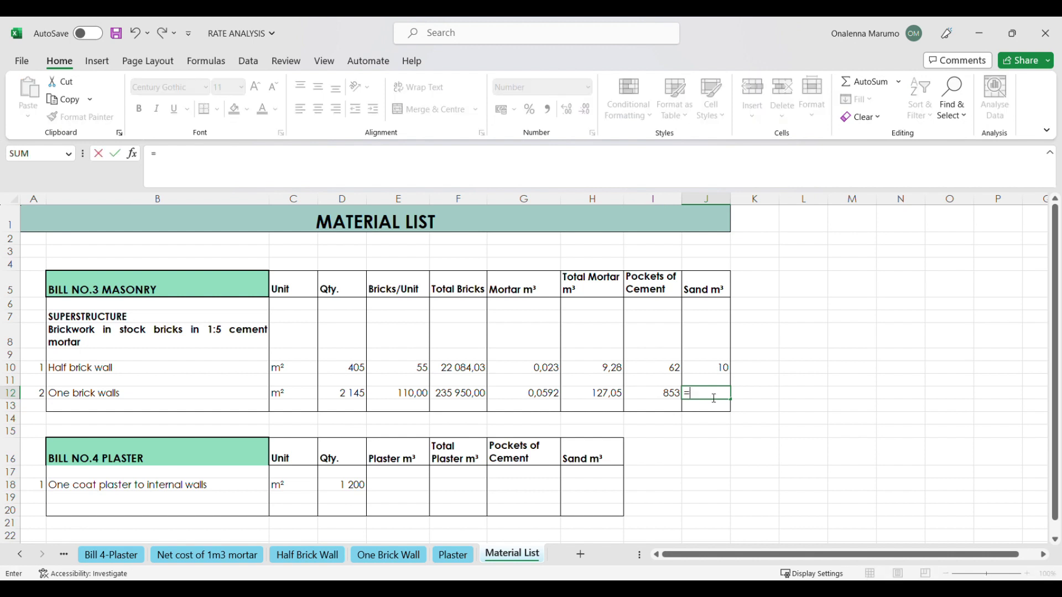
text(()
text(5/6)
key(BackSpace)
text(6)*1,33*)
click(593, 398)
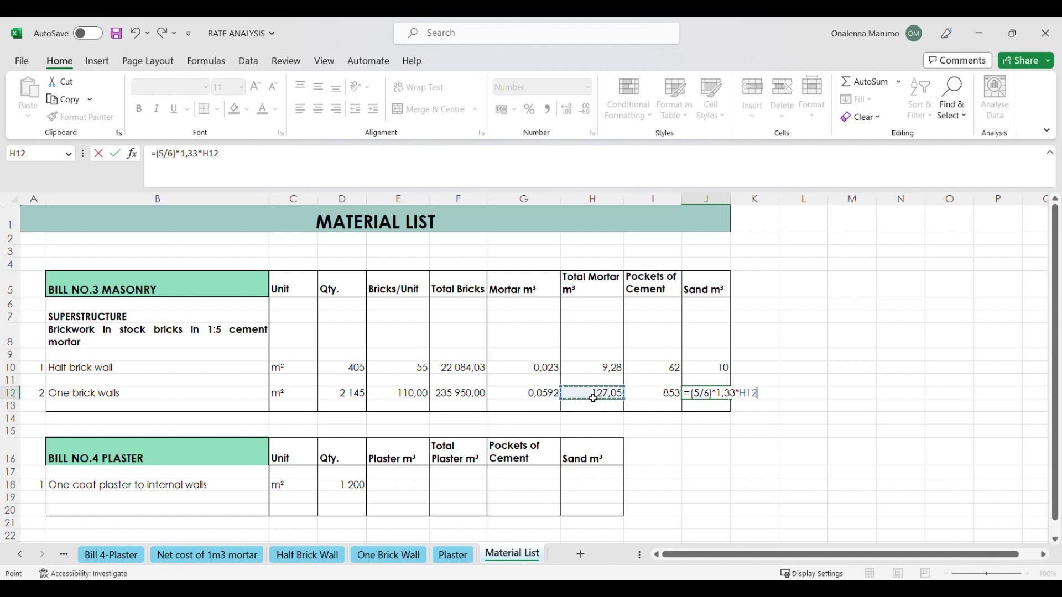
key(Return)
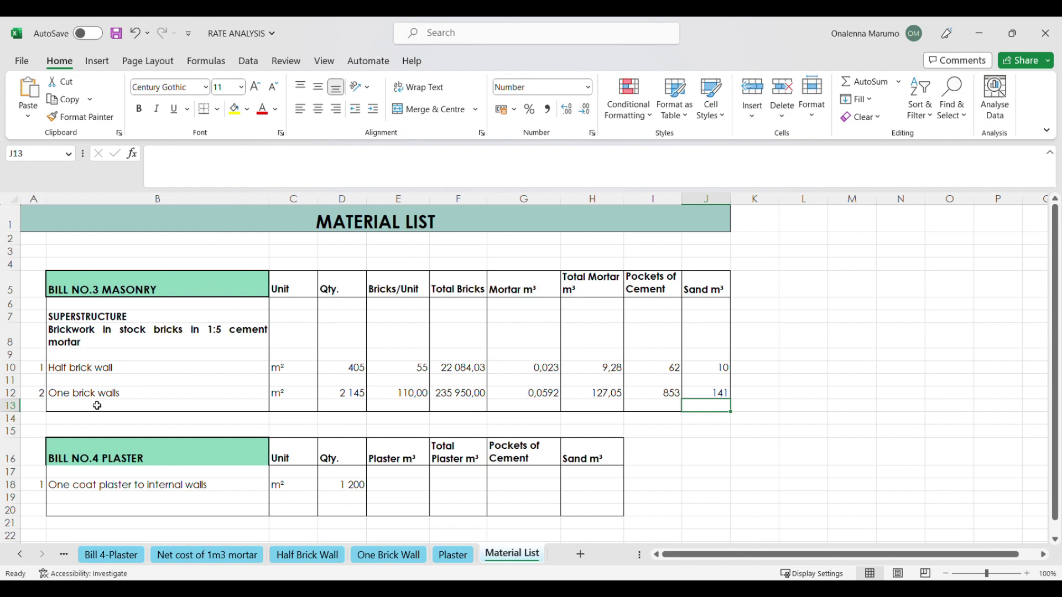
- Calculate the internal wall plaster's Plaster m³ per m² in E18 with =(1*1*0,02)*1,2
click(395, 490)
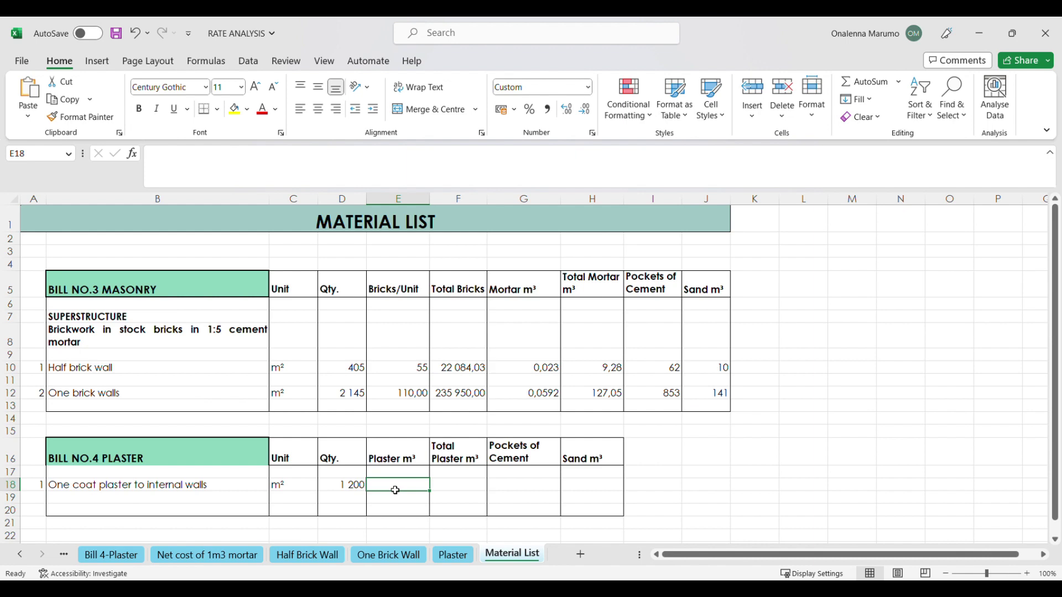
text(=(1*)
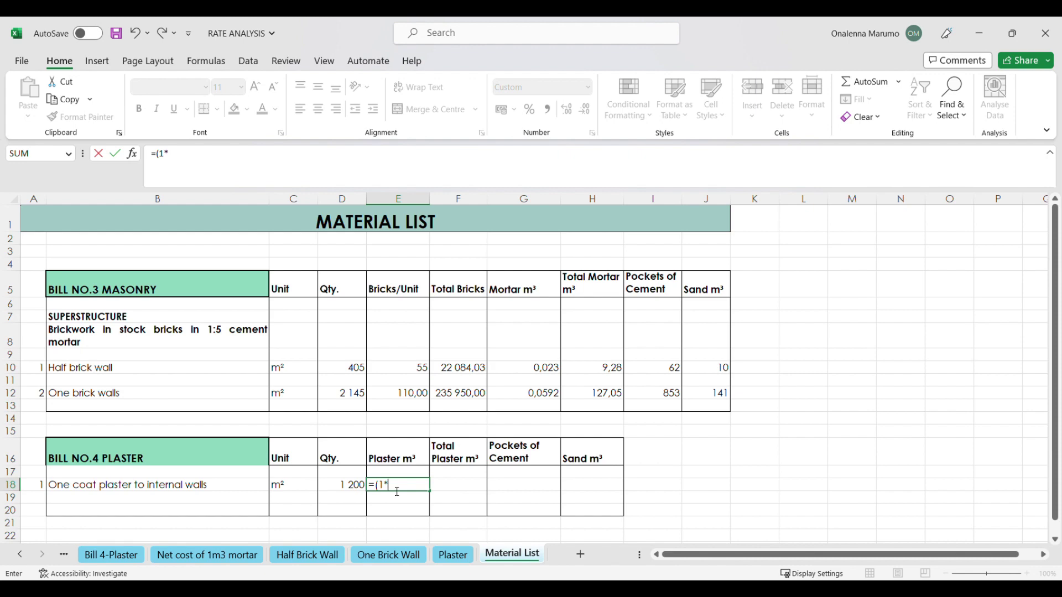
text(1*0,02))
text(*1,2)
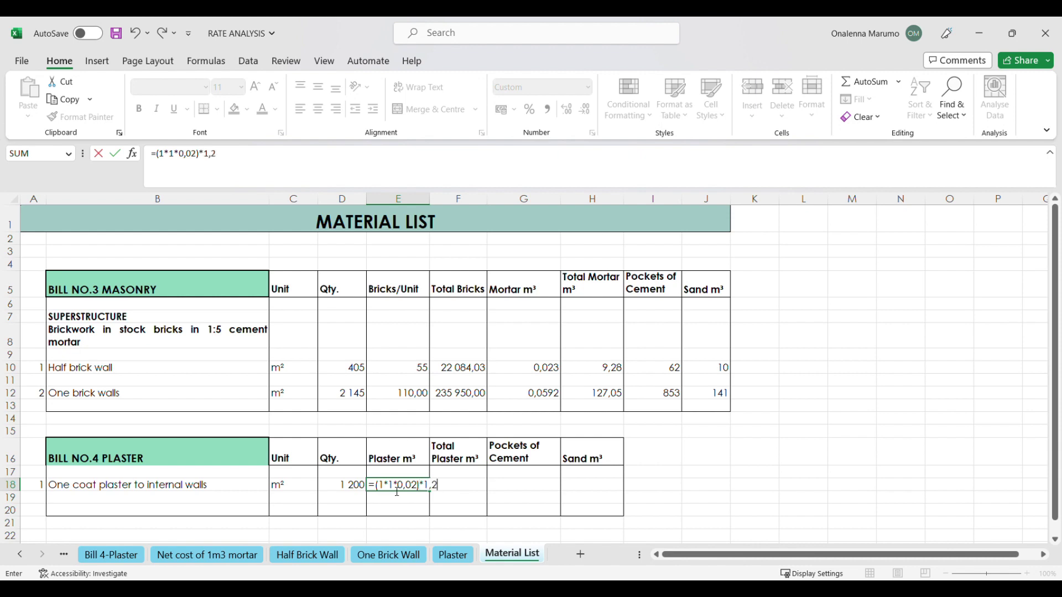
key(Return)
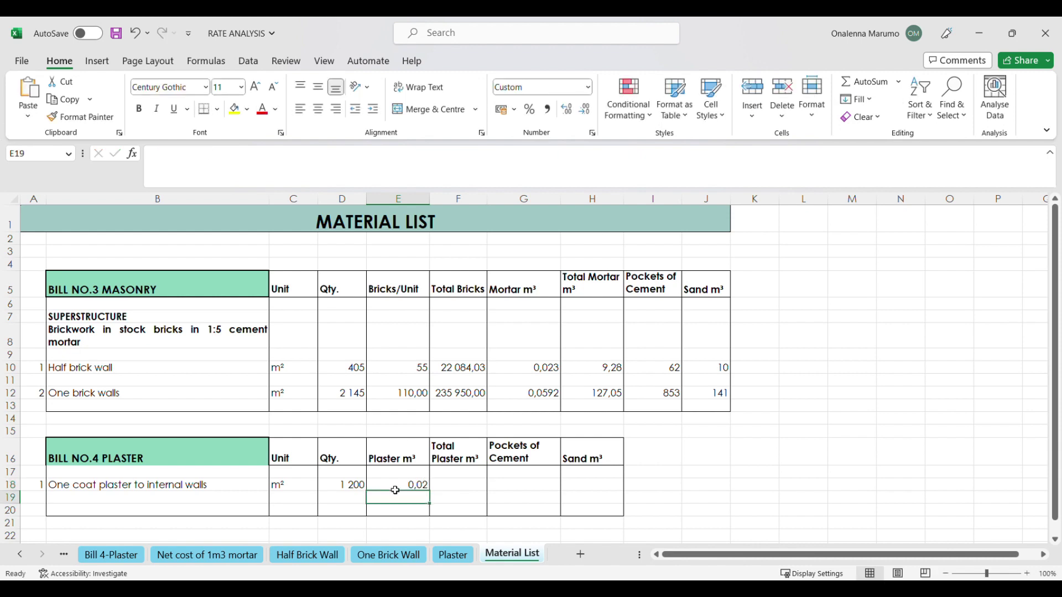
- Calculate the internal wall plaster's Total Plaster m³ in F18 from quantity and plaster per unit with =D18*E18
click(477, 489)
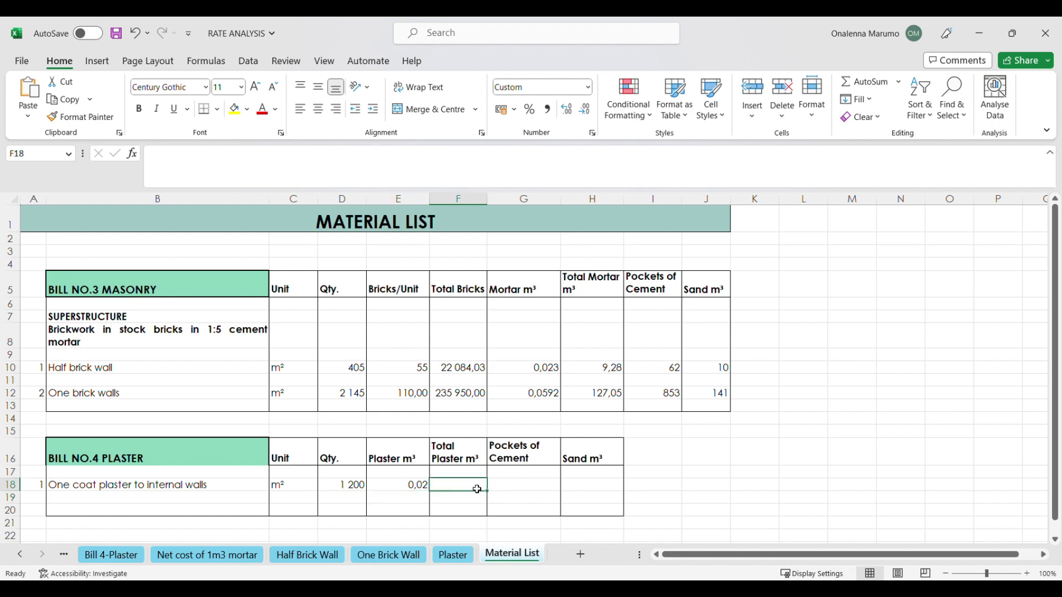
text(=)
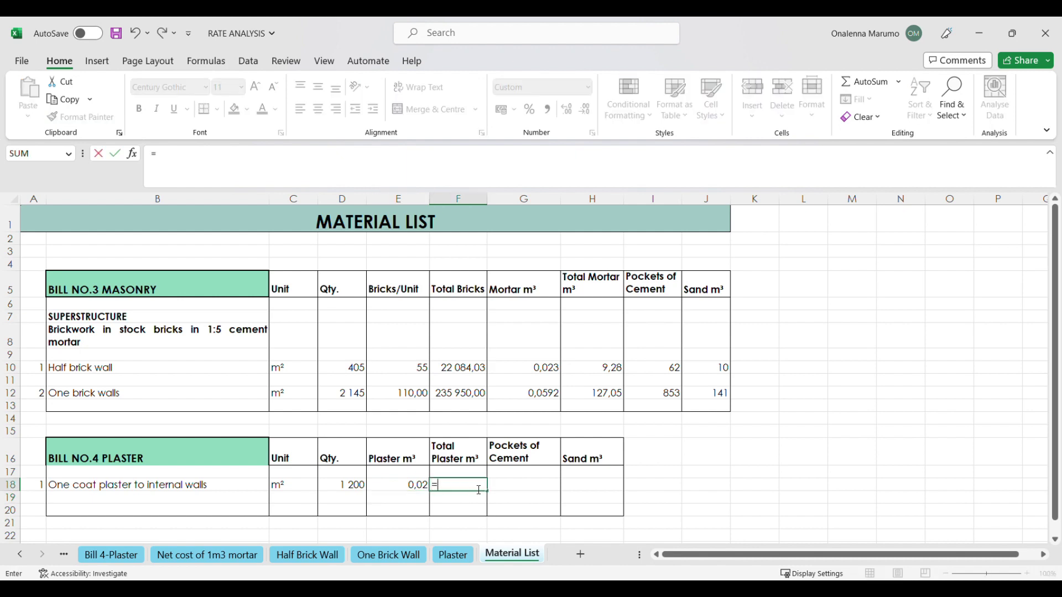
click(351, 485)
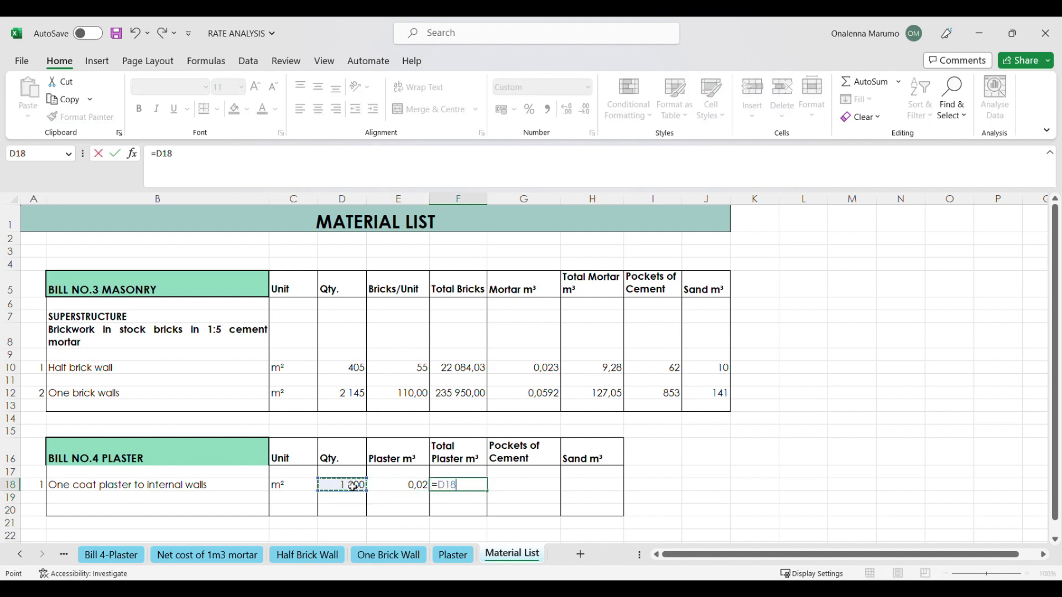
text(*)
click(419, 487)
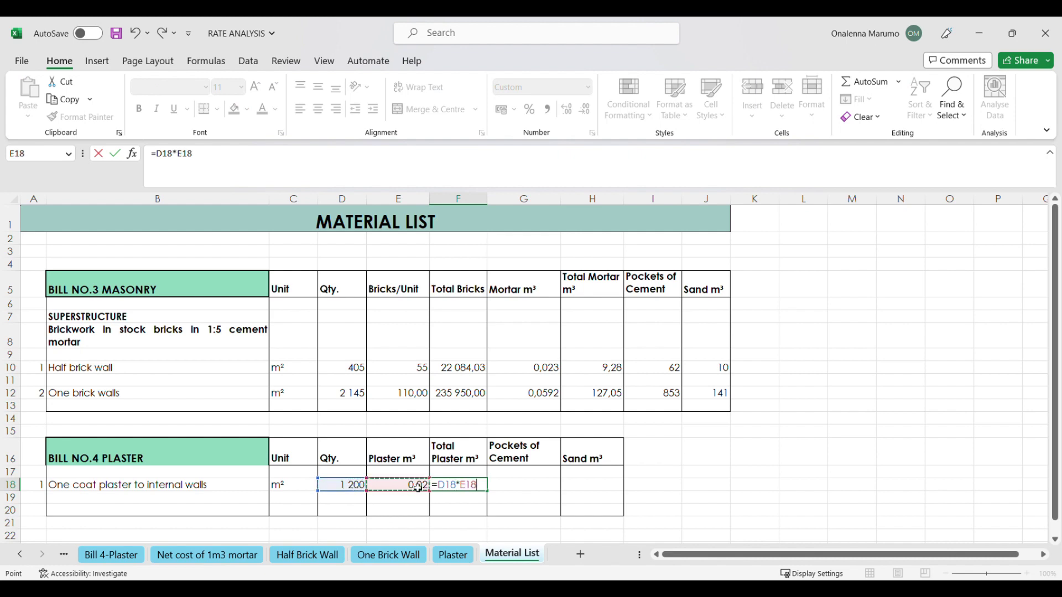
key(Return)
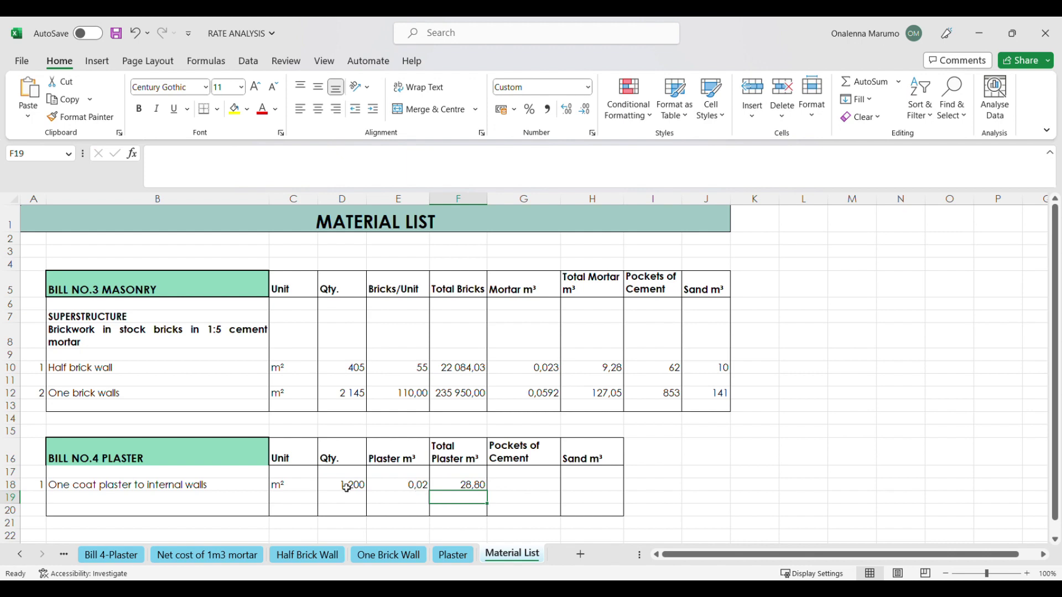
- Calculate the internal wall plaster's Pockets of Cement in G18 from the total plaster with =(1/6)*1,33*30,3*F18
click(533, 486)
text(=)
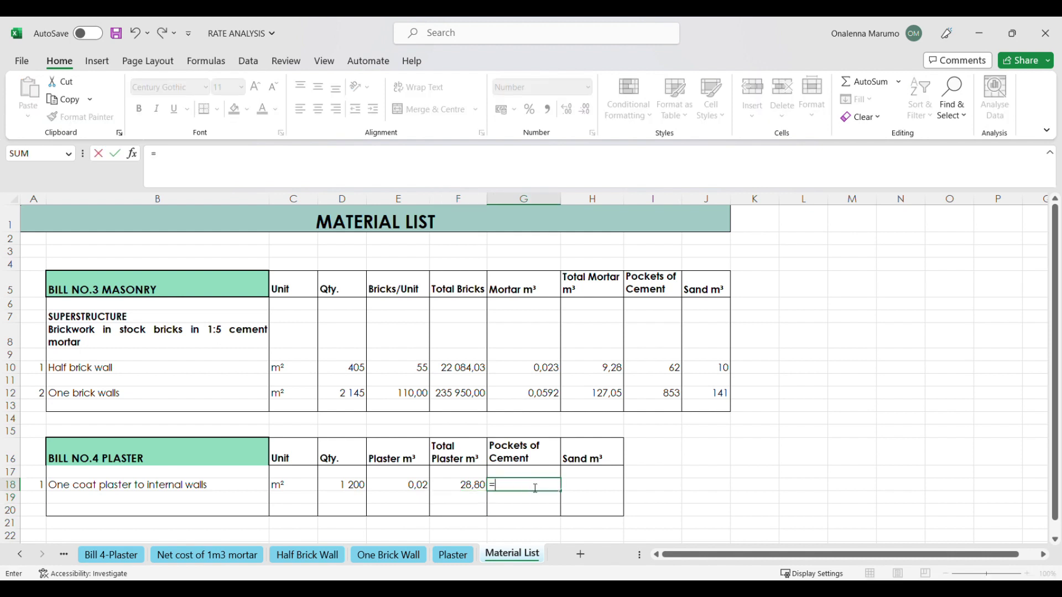
text((1/6)*1,33)
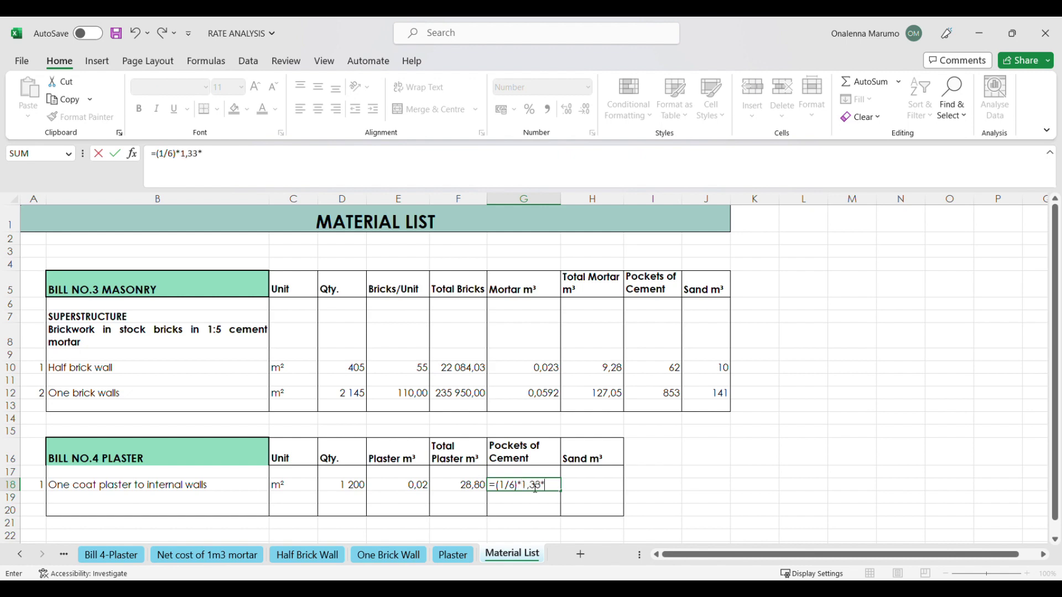
text(*30,3*)
click(483, 486)
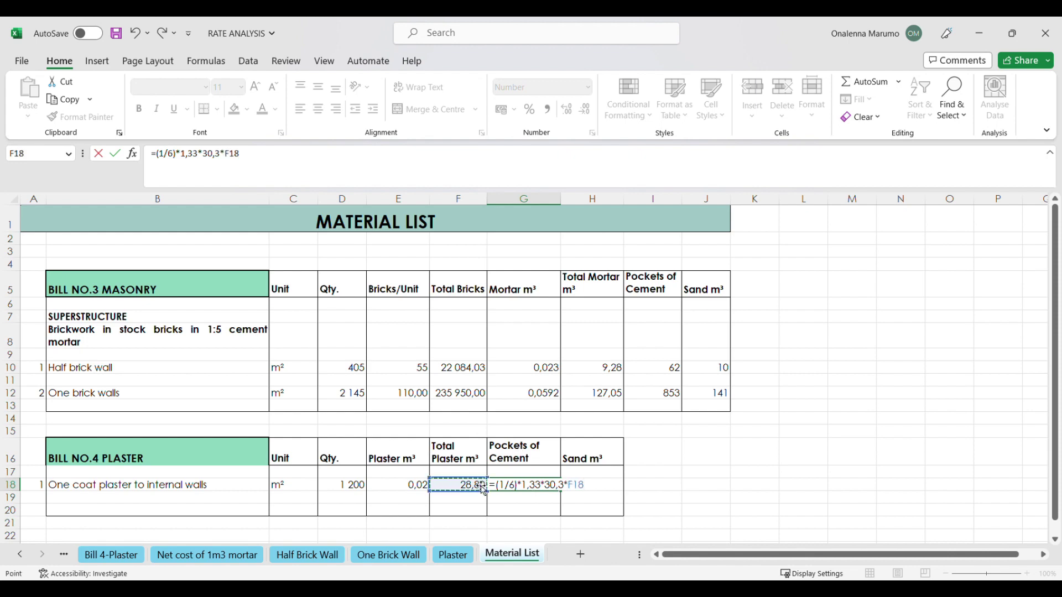
key(Return)
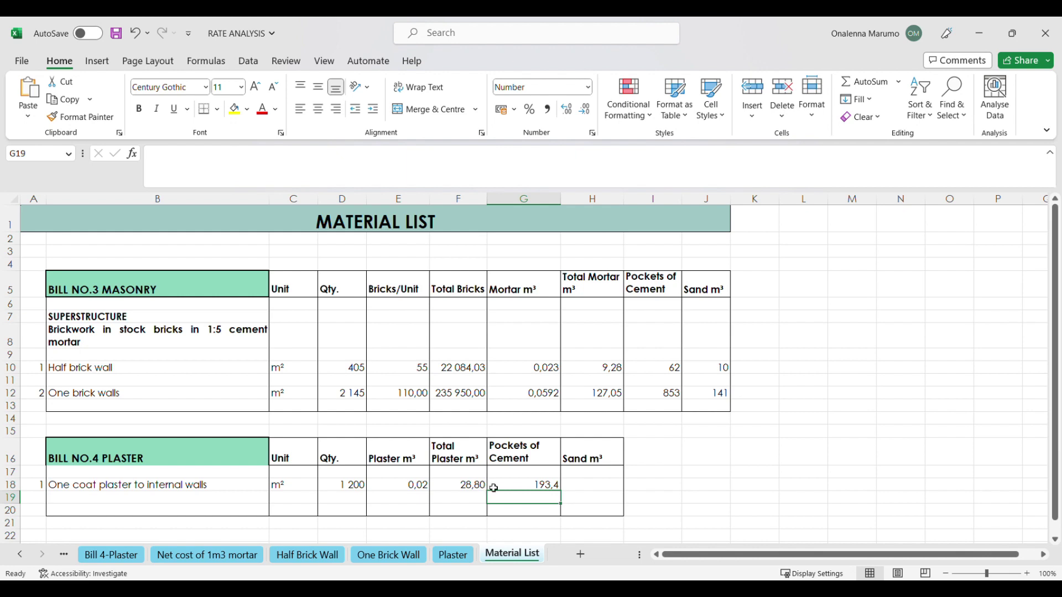
- Calculate the internal wall plaster's Sand m³ in H18 from the total plaster with =(5/6)*1,33*F18
click(587, 472)
click(587, 485)
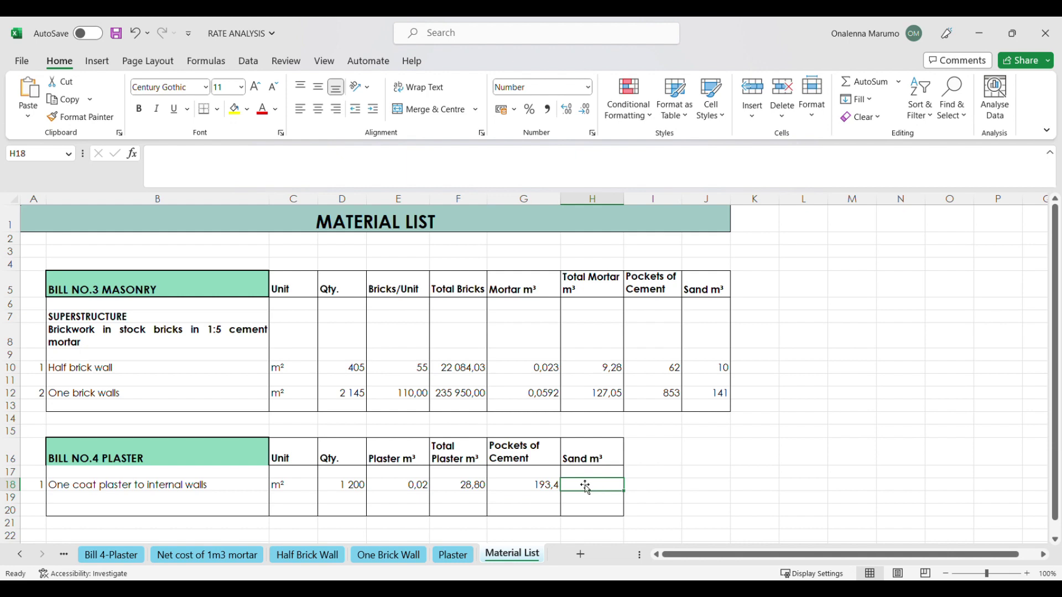
text(=(5/6))
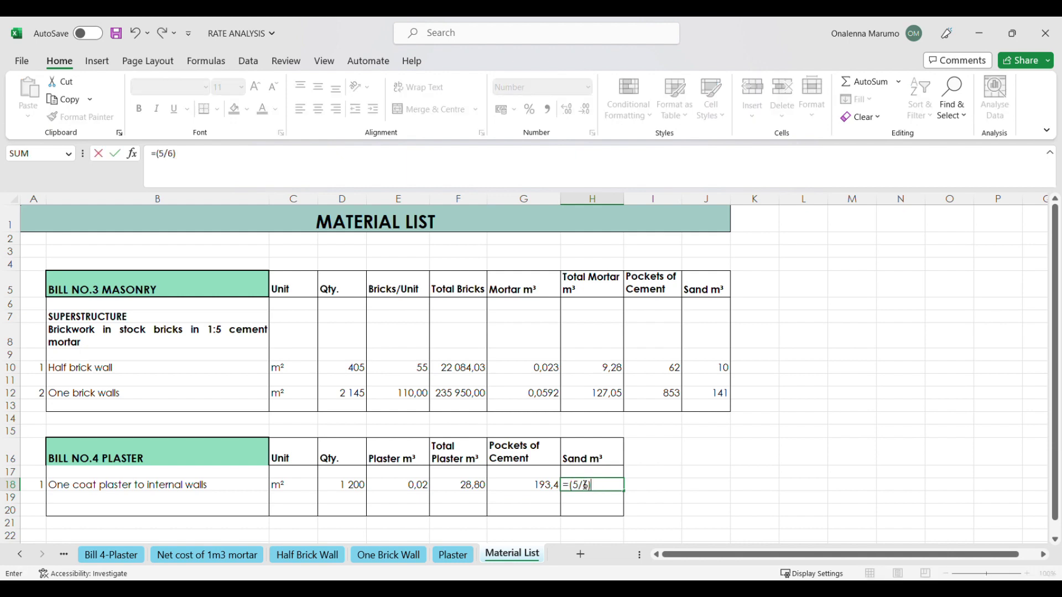
text(*1,33*)
click(482, 489)
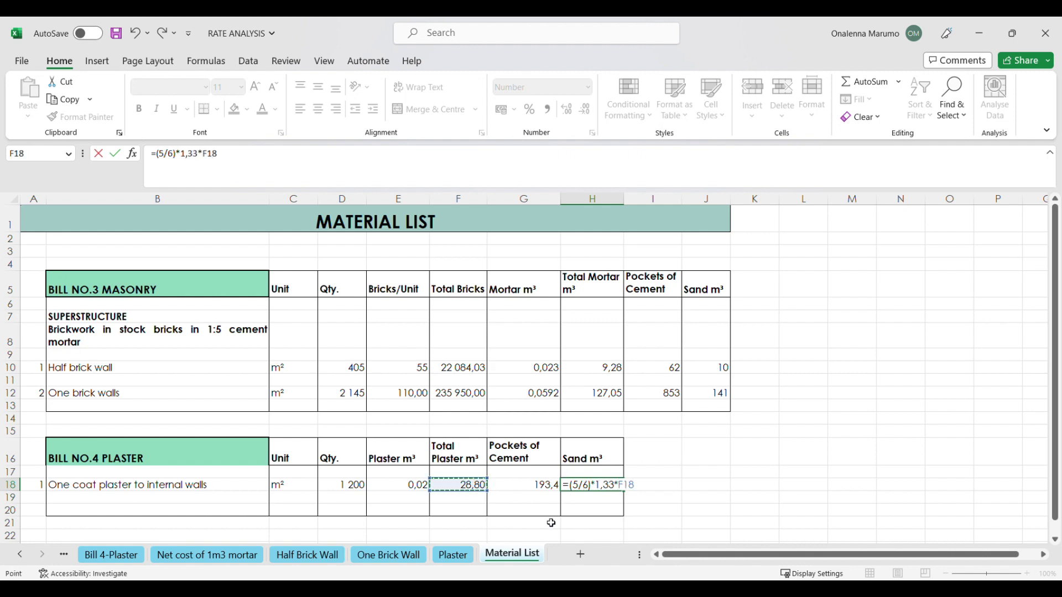
key(Return)
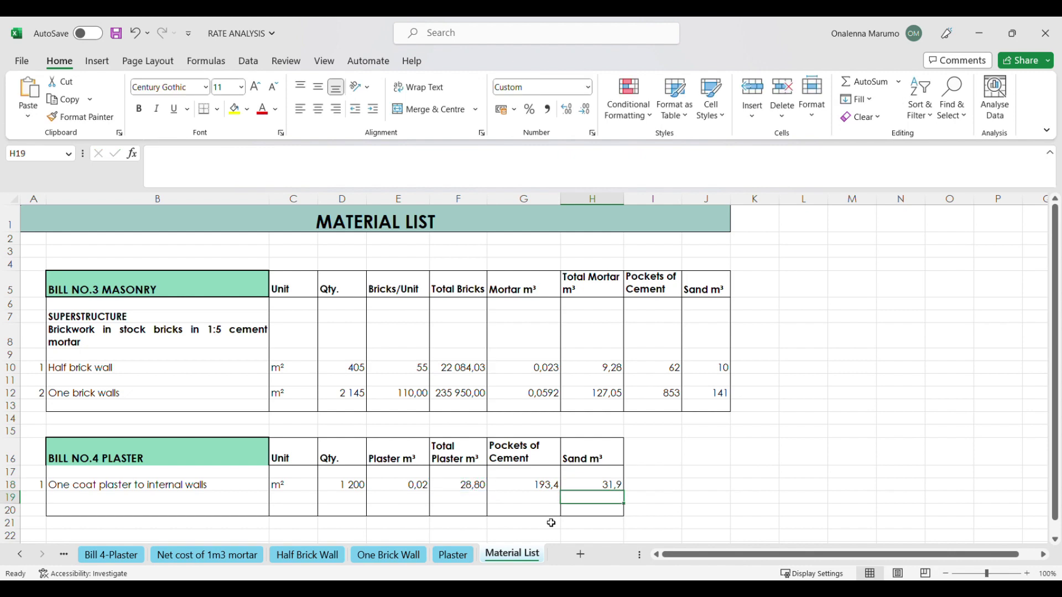